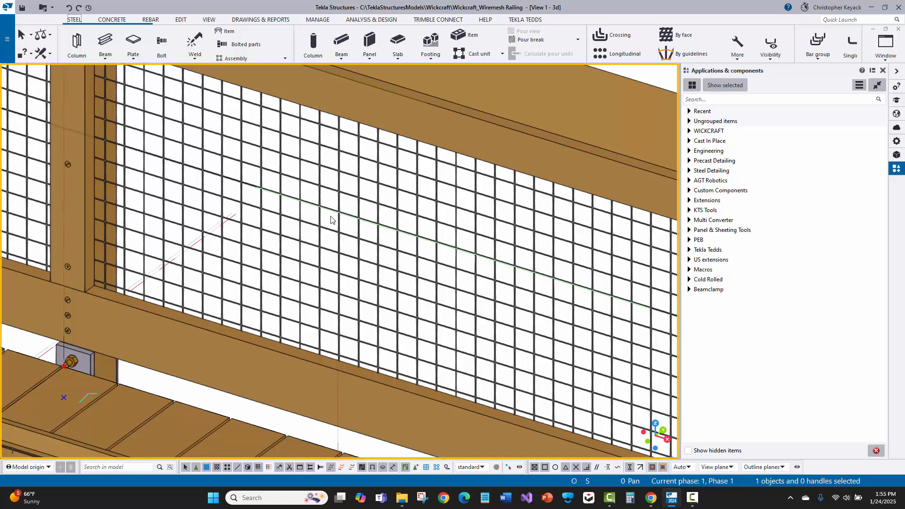
- Examine the wire mesh on the modeled railing and the configuration of the Galvanized Wire Mesh 14 Gauge product on the supplier's page
scroll(329, 214, down, 3)
middle_drag(337, 218, 416, 261)
scroll(415, 263, down, 5)
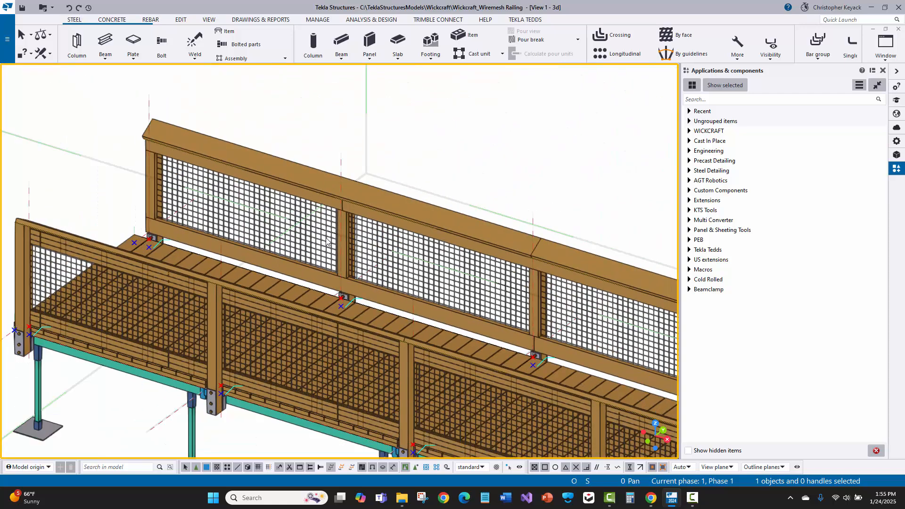
scroll(350, 213, up, 3)
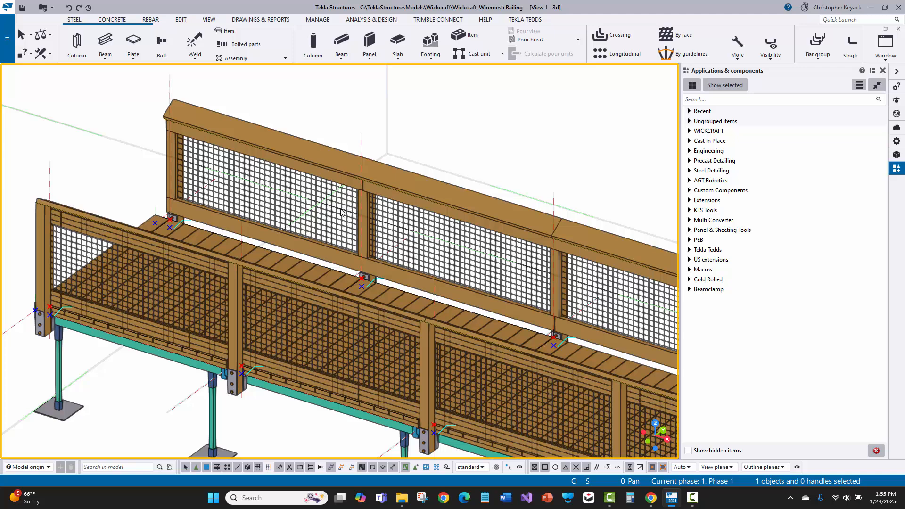
click(150, 20)
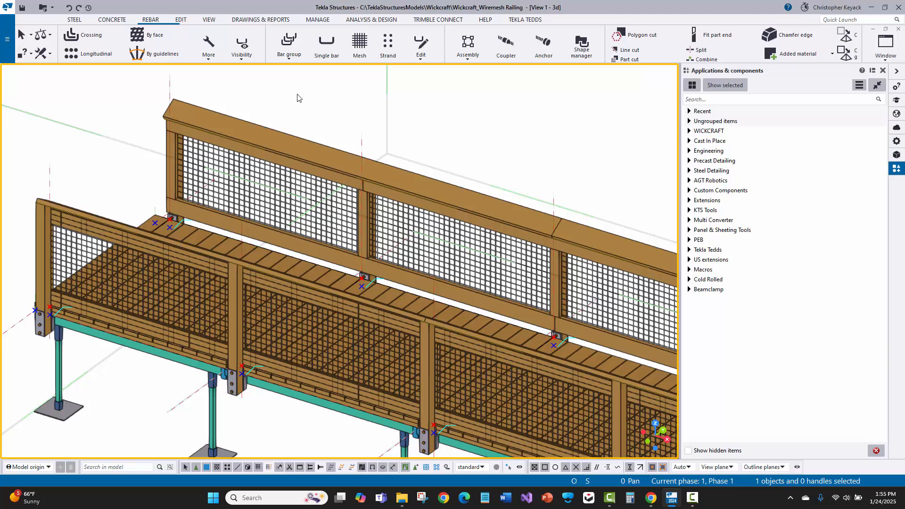
click(263, 198)
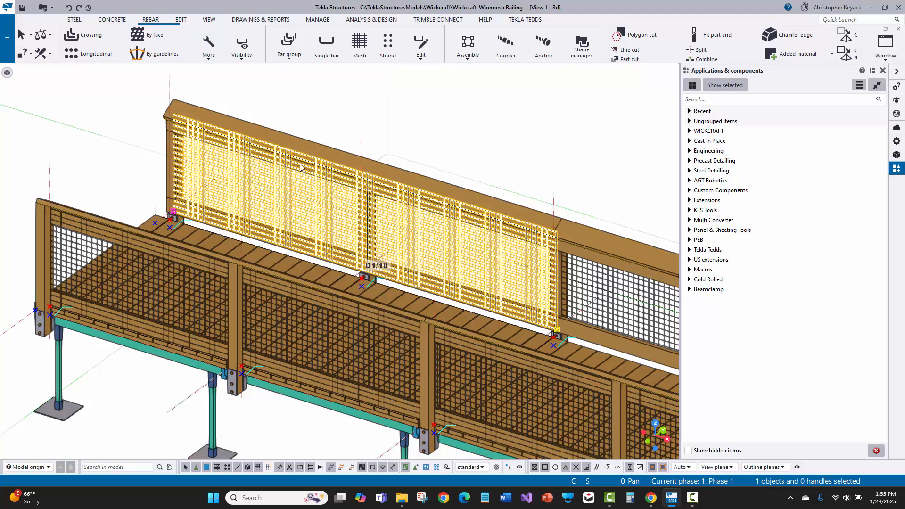
click(363, 121)
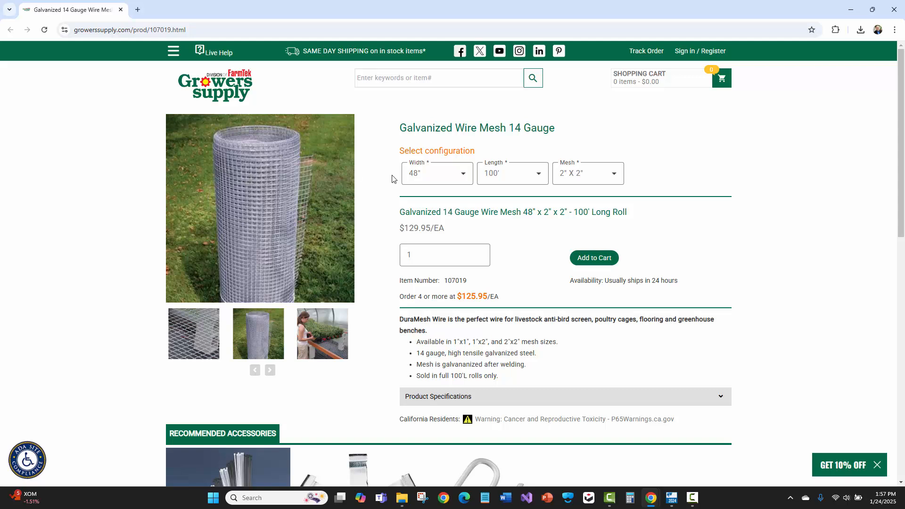
click(407, 174)
click(381, 142)
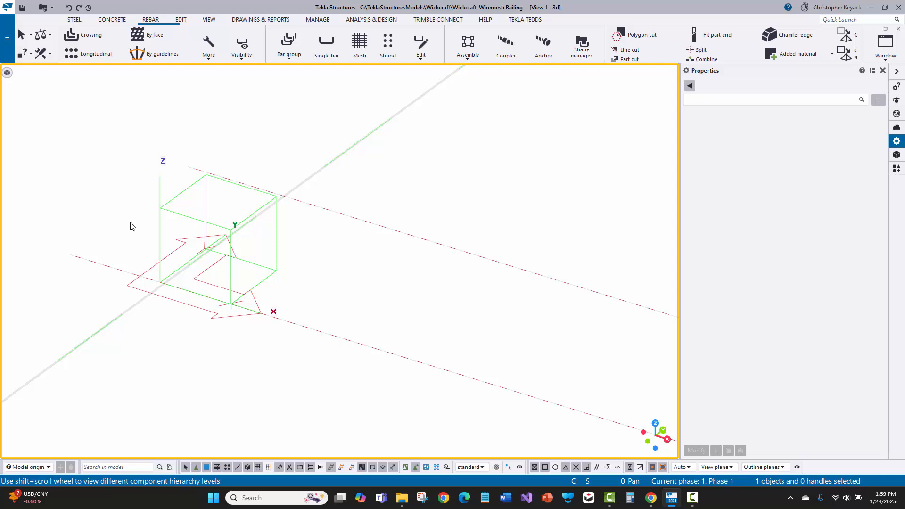
- Start a steel beam in Tekla Structures using the saved WC_WIRE MESH properties
click(74, 19)
click(107, 43)
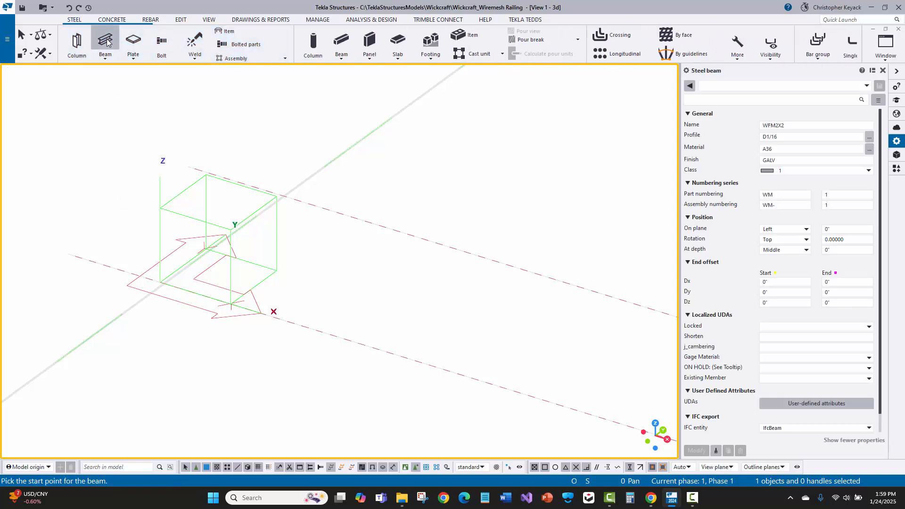
click(732, 87)
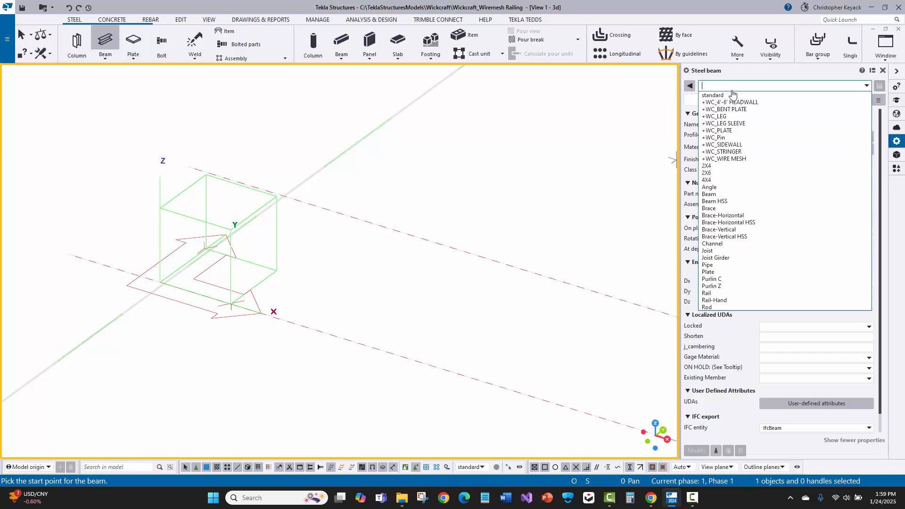
click(716, 162)
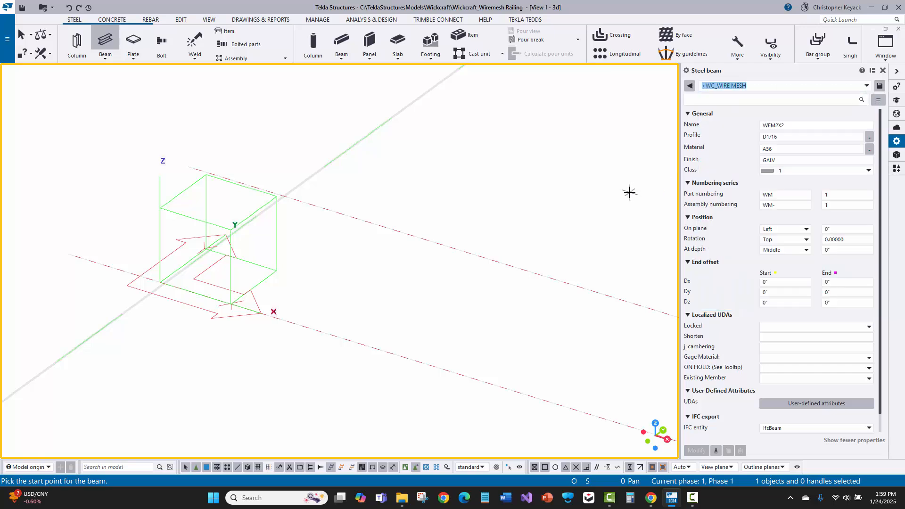
- Review the wire beam's name, profile definition, material, finish, and part and assembly numbering settings
click(792, 126)
double_click(772, 126)
click(809, 128)
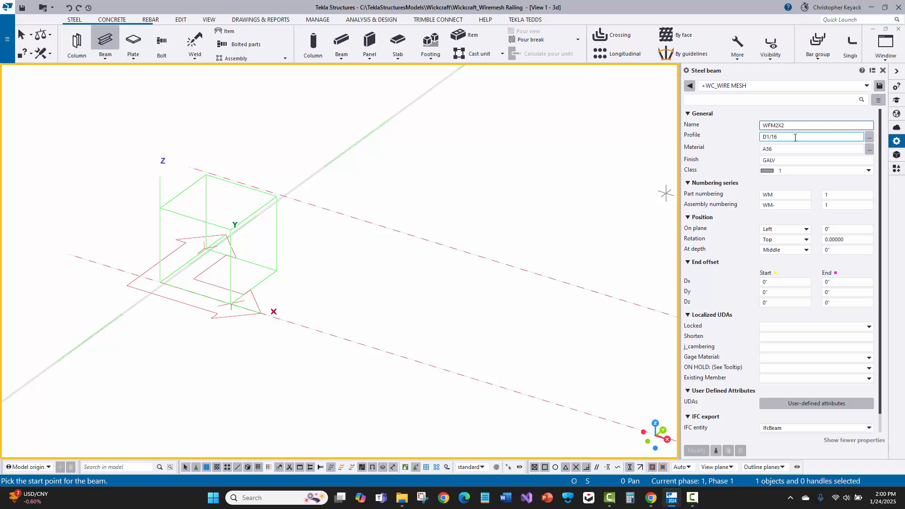
click(796, 138)
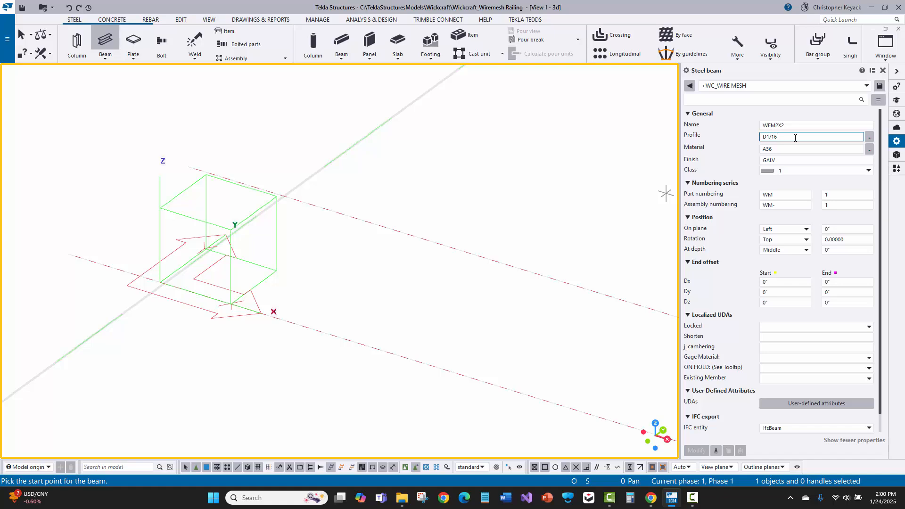
click(869, 137)
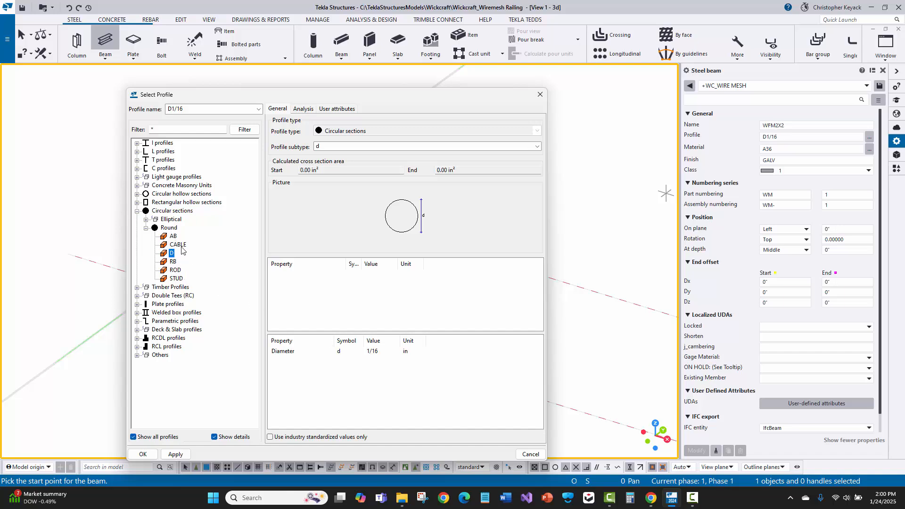
click(531, 454)
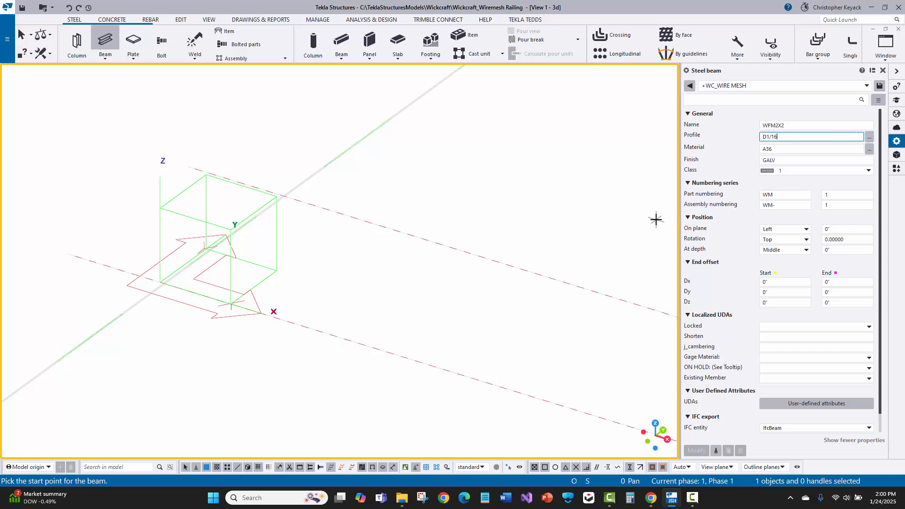
click(780, 149)
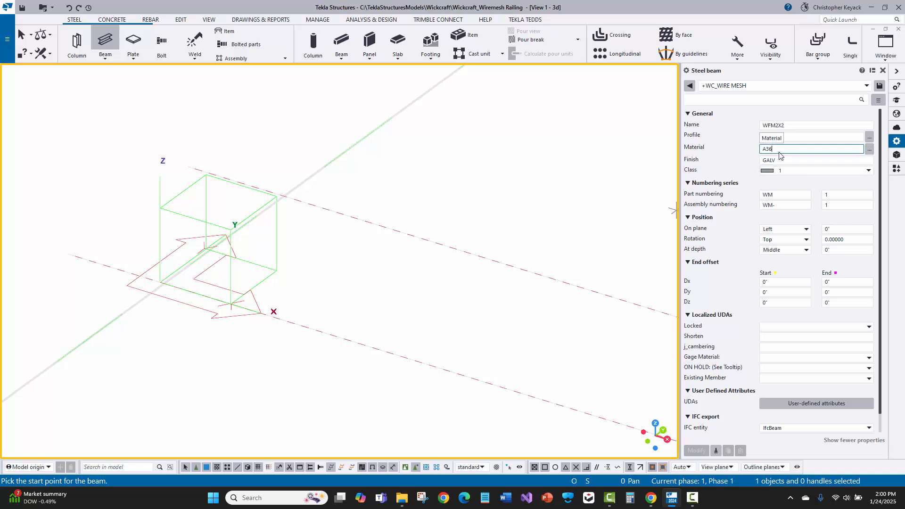
click(780, 160)
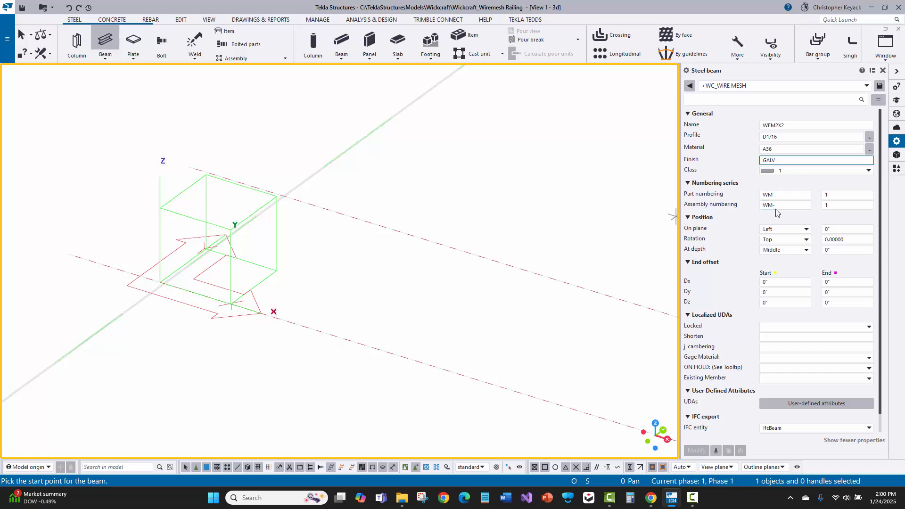
click(780, 194)
click(779, 205)
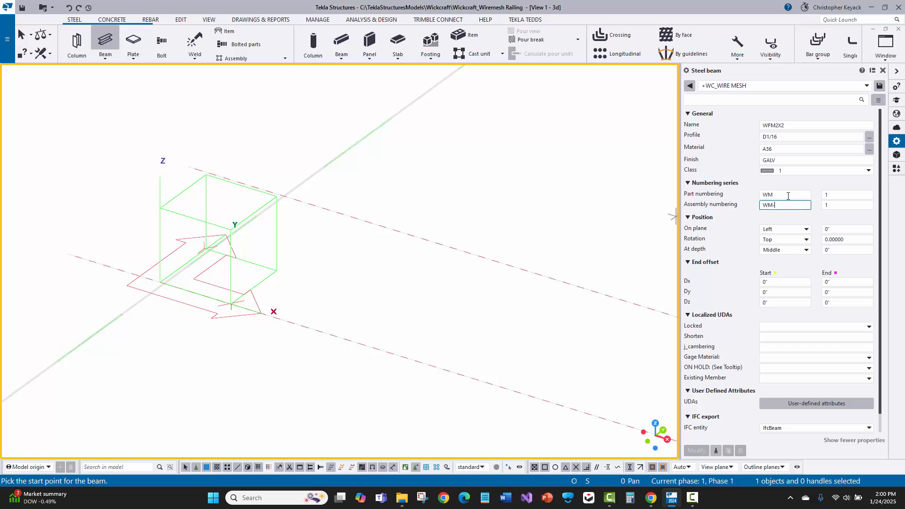
click(783, 194)
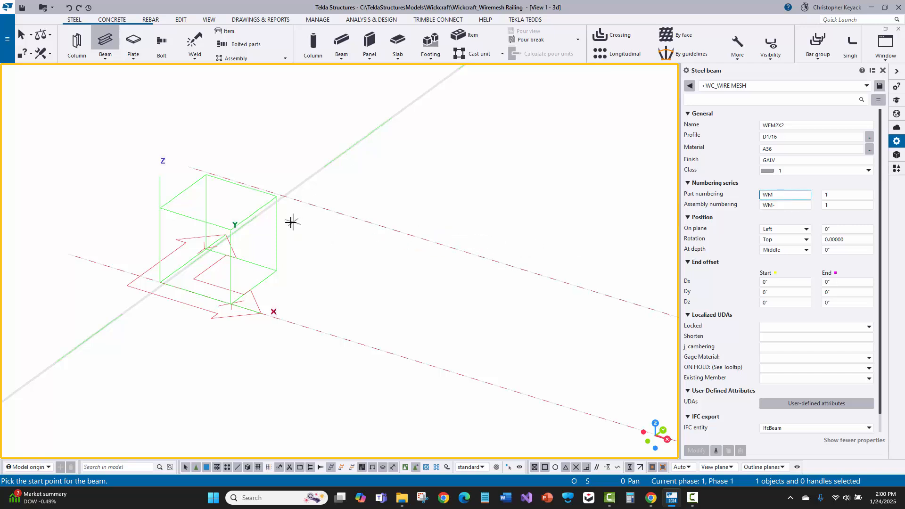
- Model a horizontal wire 5'-0" long from the origin along the X axis, and end the beam command
scroll(118, 314, up, 4)
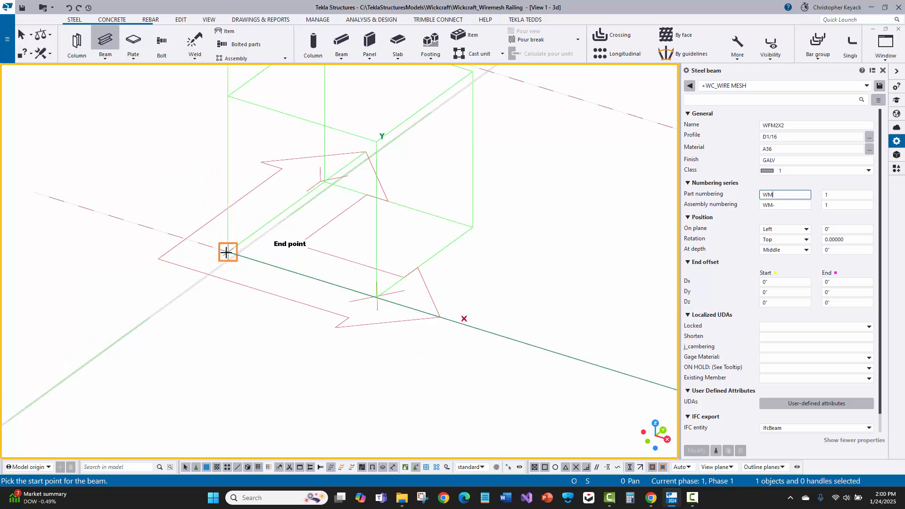
click(227, 252)
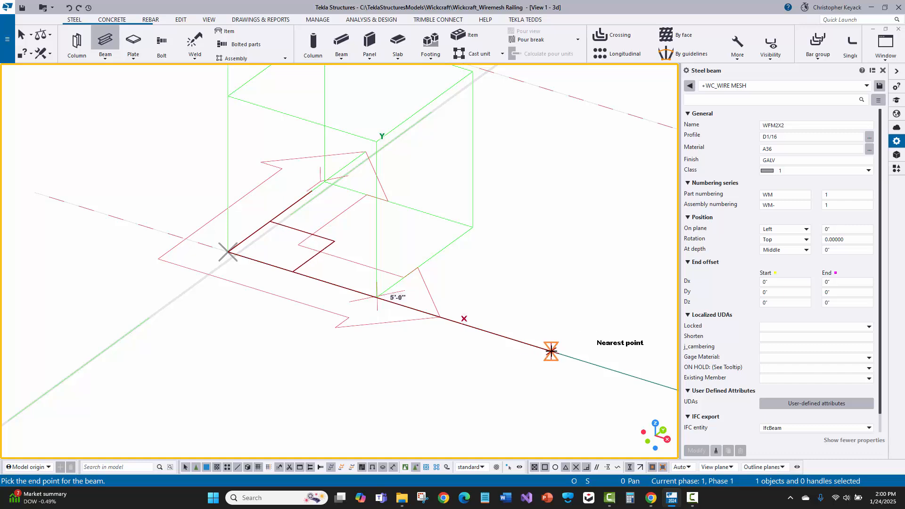
click(550, 351)
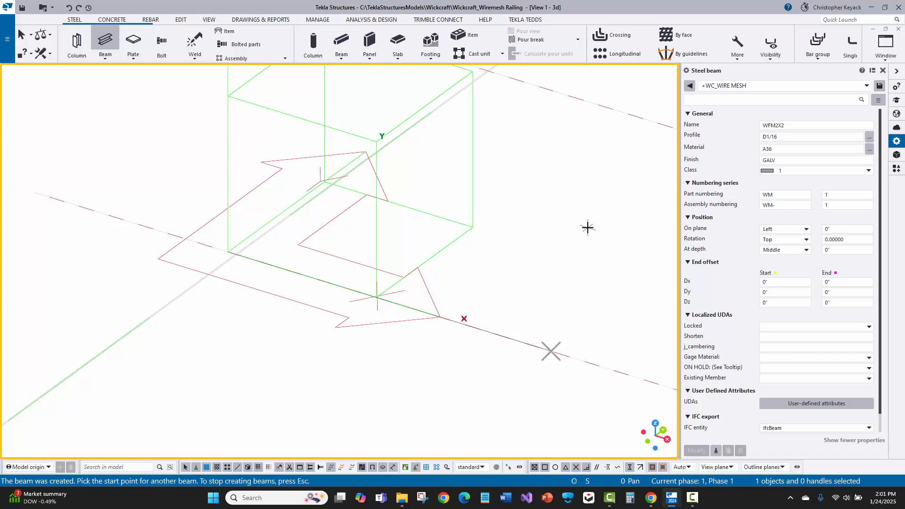
right_click(576, 228)
click(605, 236)
- Inspect the far end of the horizontal wire and its position settings relative to the reference line
scroll(529, 342, up, 10)
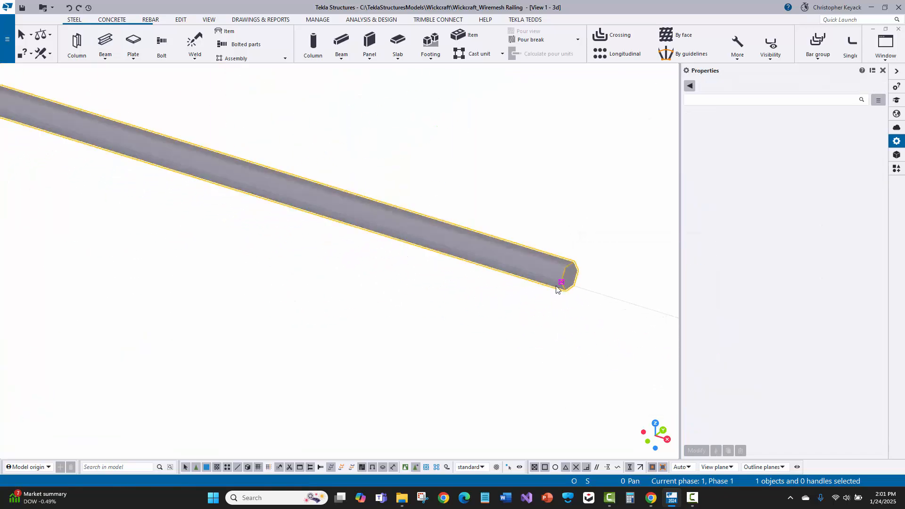
click(562, 285)
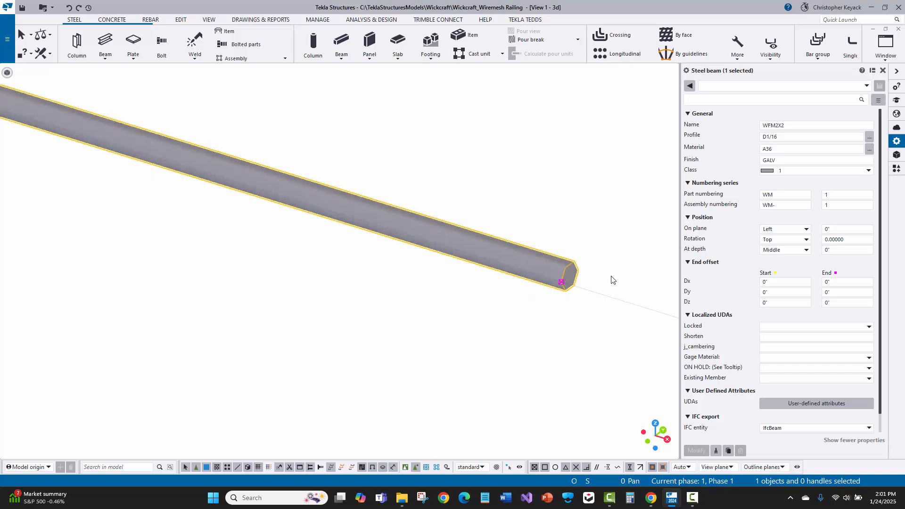
scroll(606, 282, down, 2)
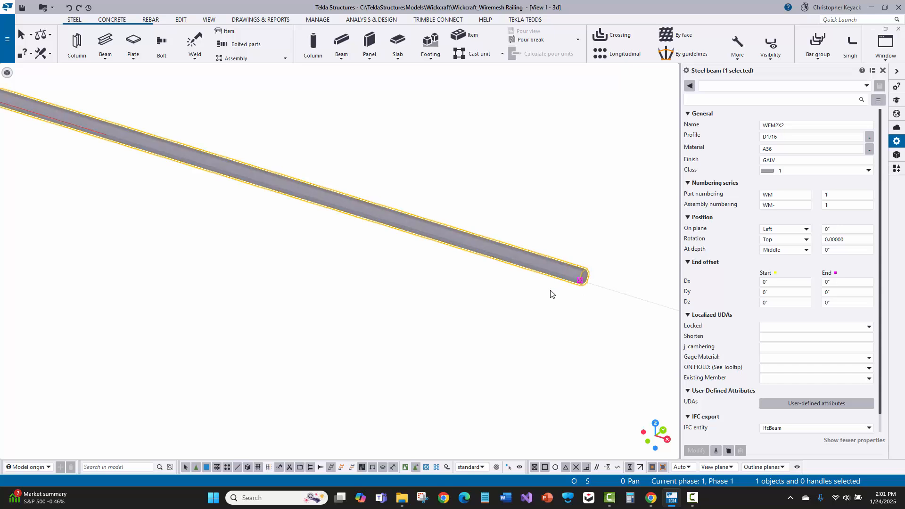
scroll(533, 312, down, 2)
scroll(455, 283, down, 5)
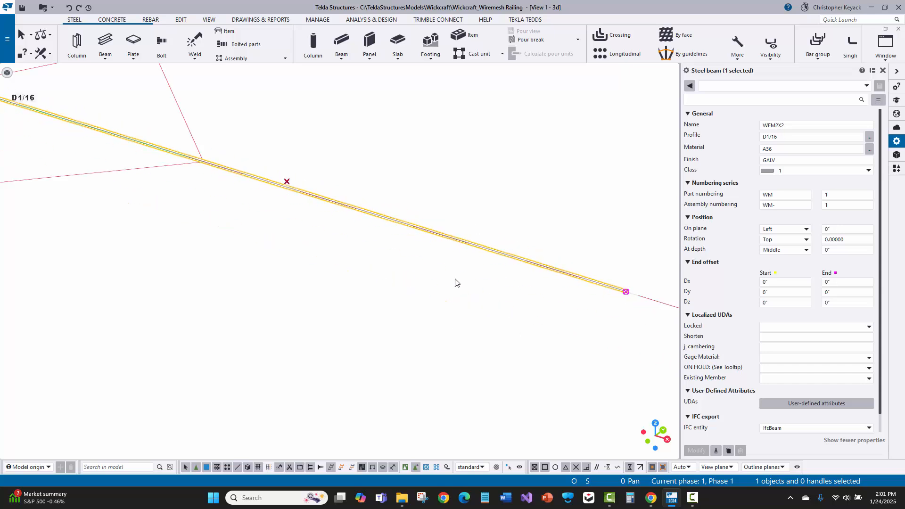
click(73, 151)
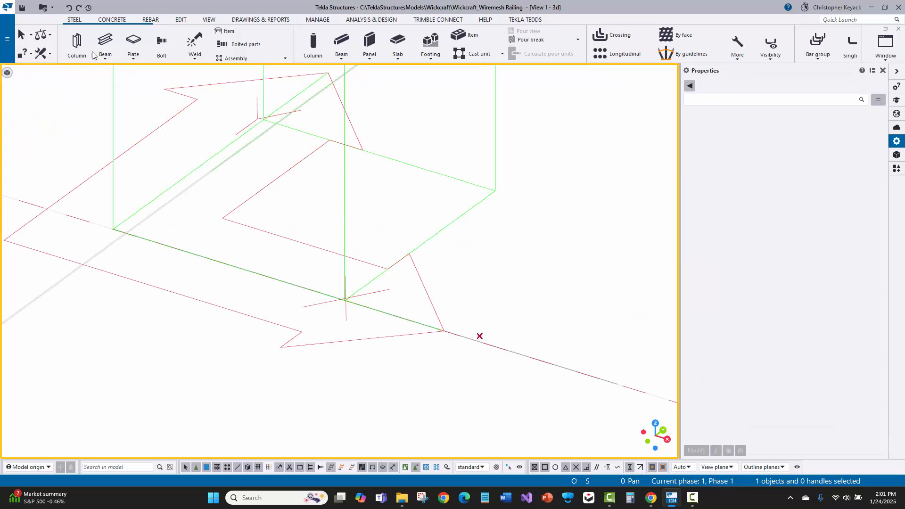
- Model a vertical wire 4'-0" high upward from the horizontal wire's start point, and end the beam command
click(105, 41)
scroll(64, 218, up, 5)
scroll(188, 246, up, 1)
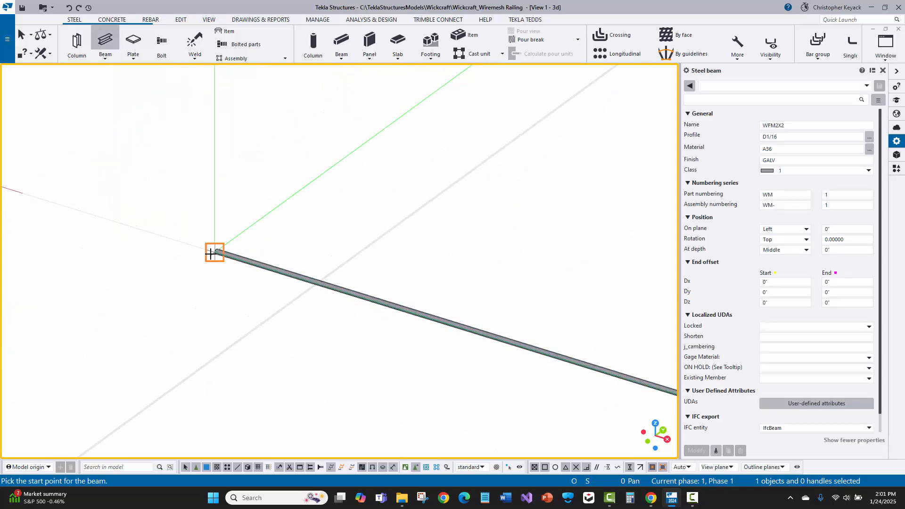
click(210, 253)
scroll(208, 303, up, 1)
scroll(210, 302, down, 4)
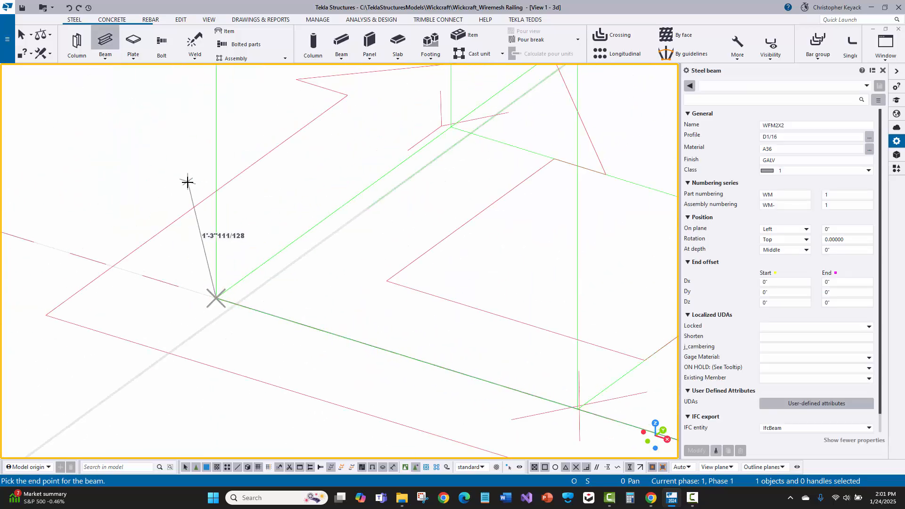
middle_drag(195, 163, 190, 255)
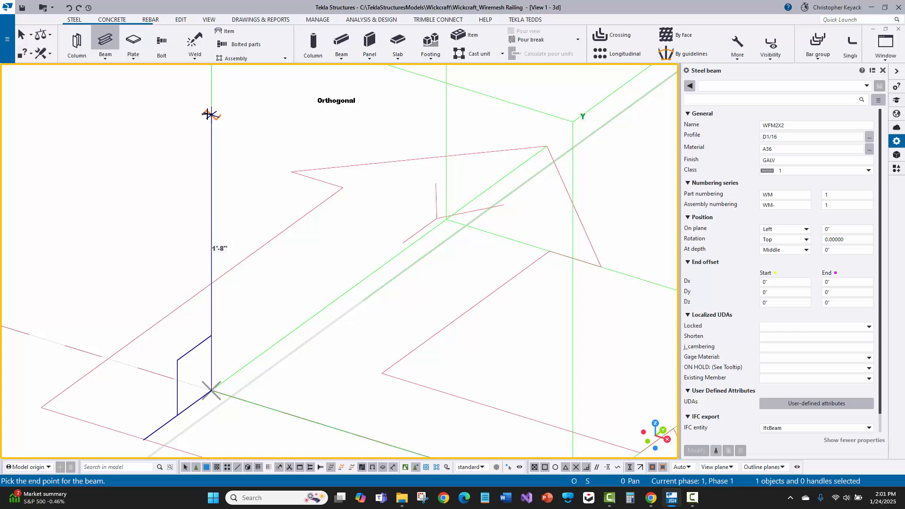
text(4)
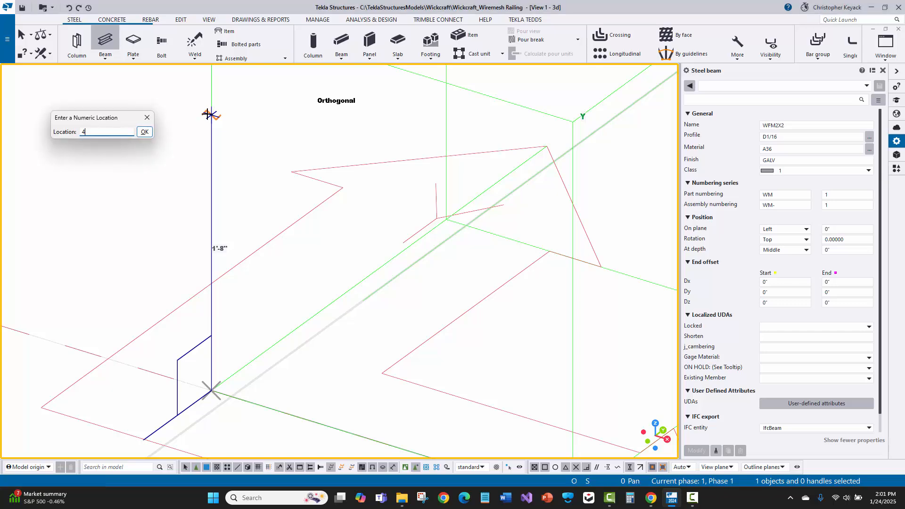
key(Return)
scroll(137, 147, down, 3)
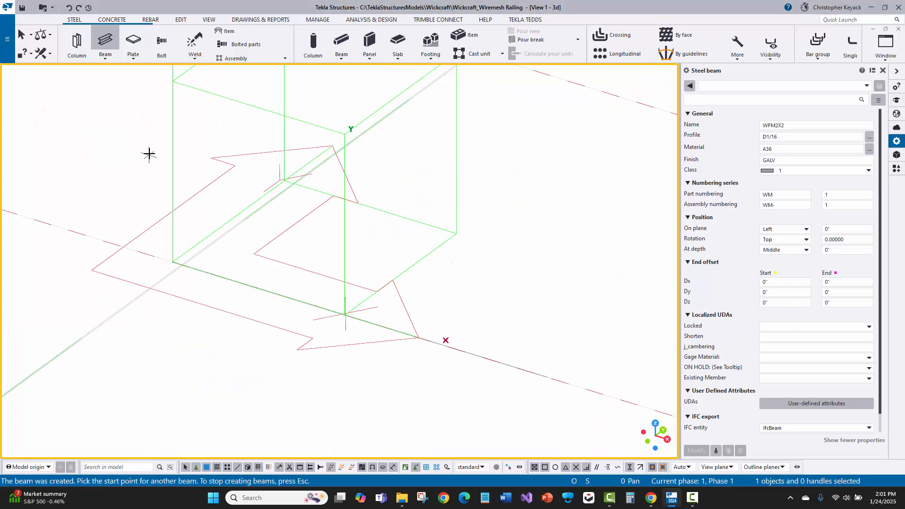
right_click(150, 153)
click(175, 160)
- Set the vertical wire's Vertical position to Down and apply the modification
scroll(231, 203, up, 6)
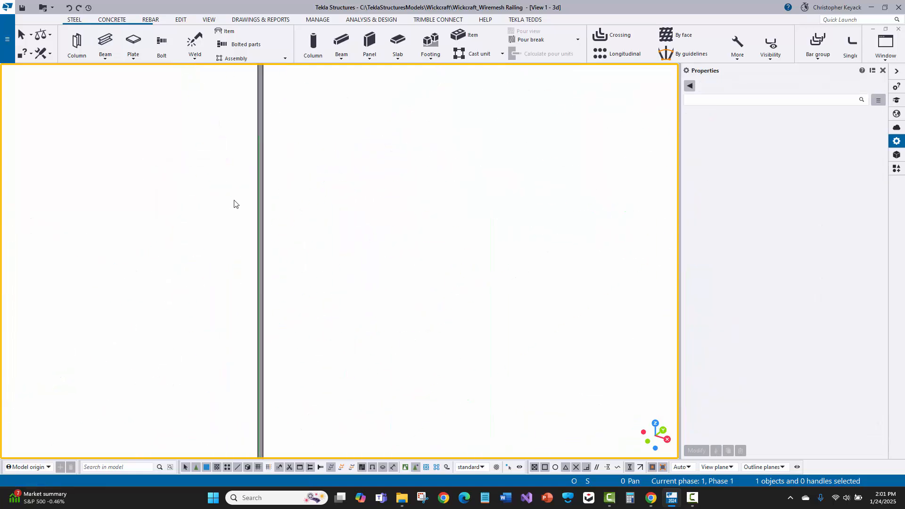
scroll(231, 232, down, 4)
middle_drag(244, 305, 288, 104)
middle_drag(247, 363, 271, 85)
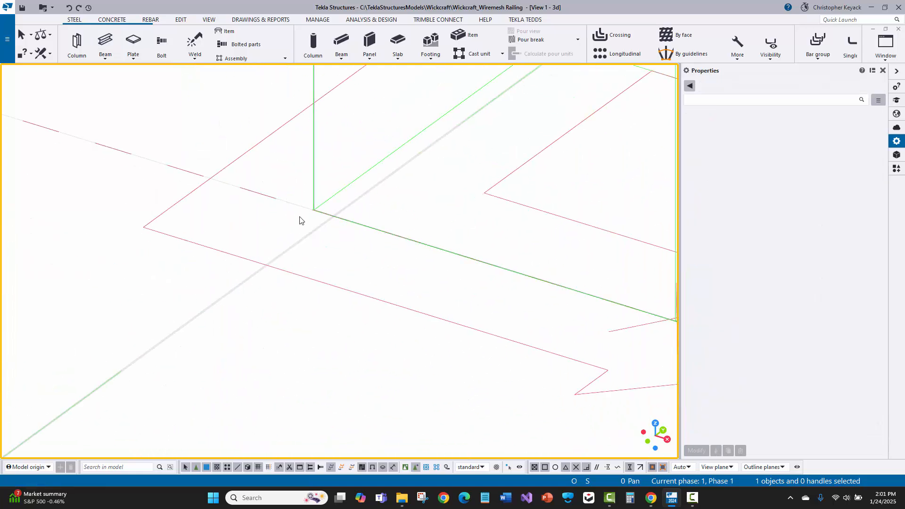
scroll(323, 213, up, 6)
scroll(267, 136, up, 6)
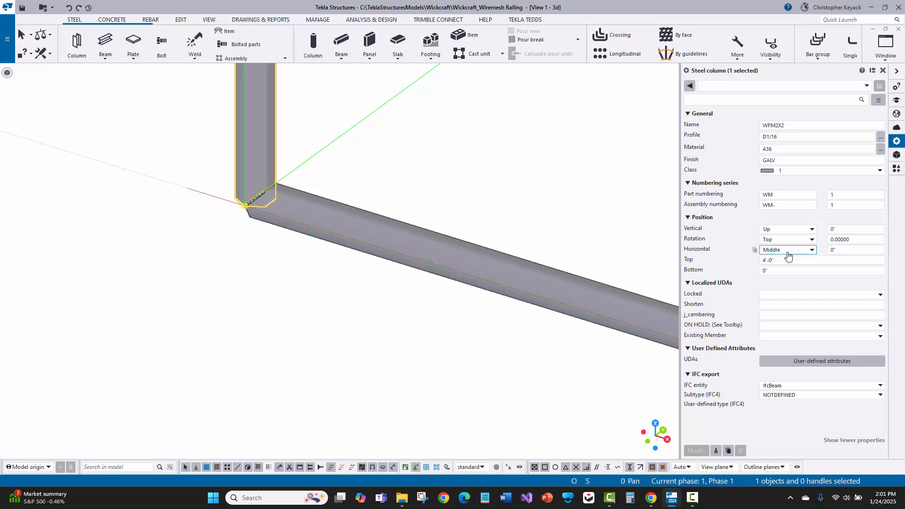
click(787, 229)
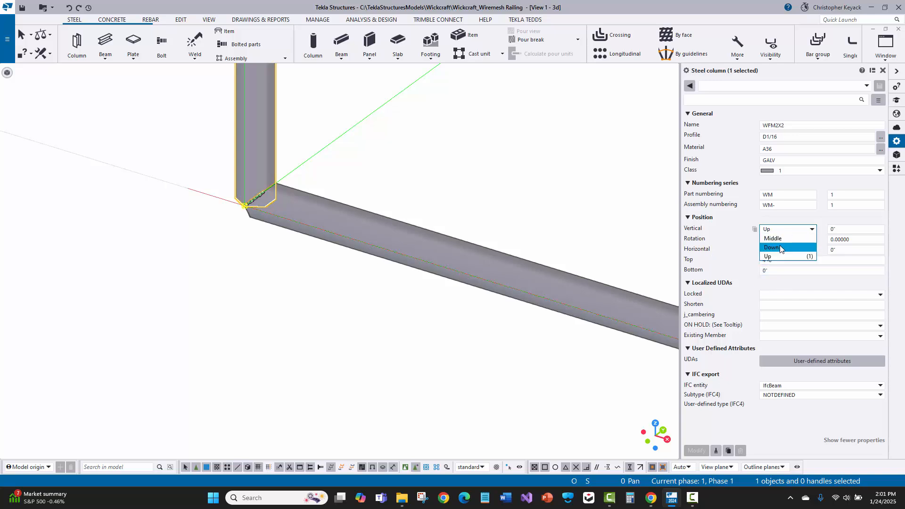
click(778, 249)
click(696, 450)
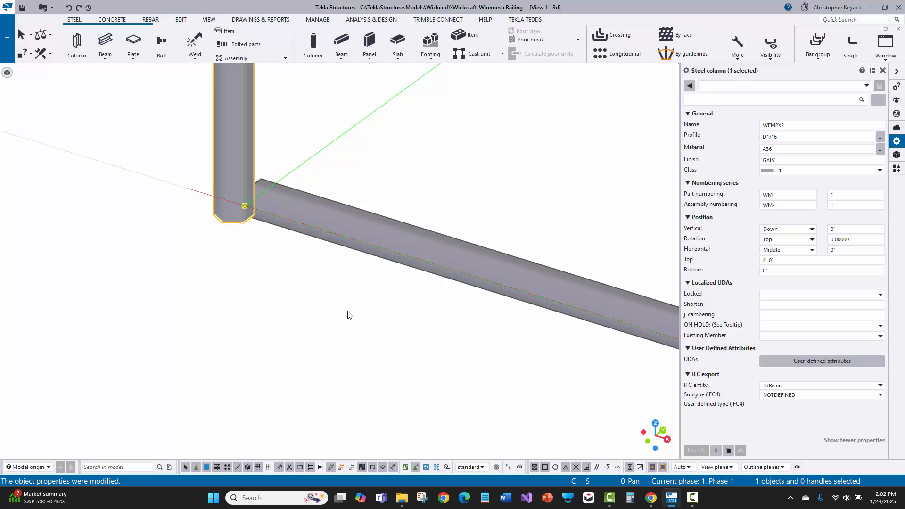
- Examine the corner where the vertical wire meets the horizontal wire and the overall wire layout around the origin
scroll(339, 312, down, 4)
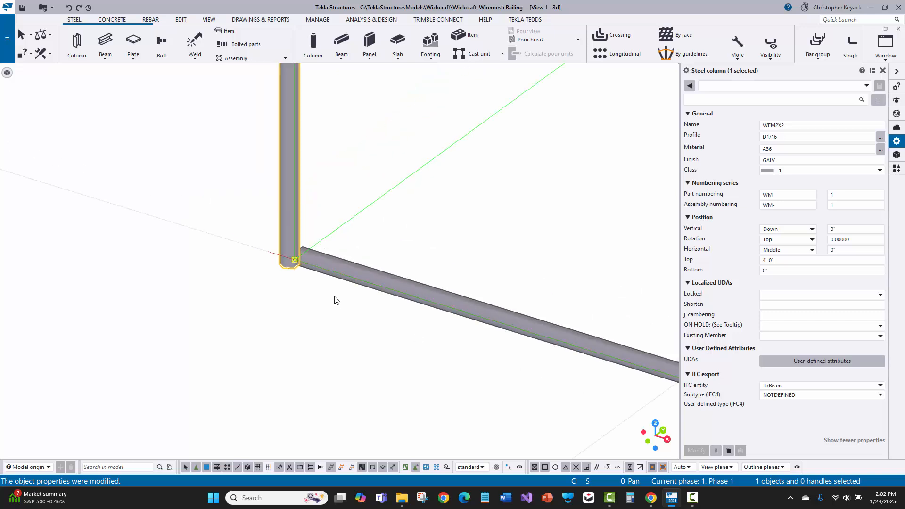
click(386, 231)
scroll(283, 281, down, 10)
middle_drag(299, 263, 256, 292)
scroll(256, 291, down, 2)
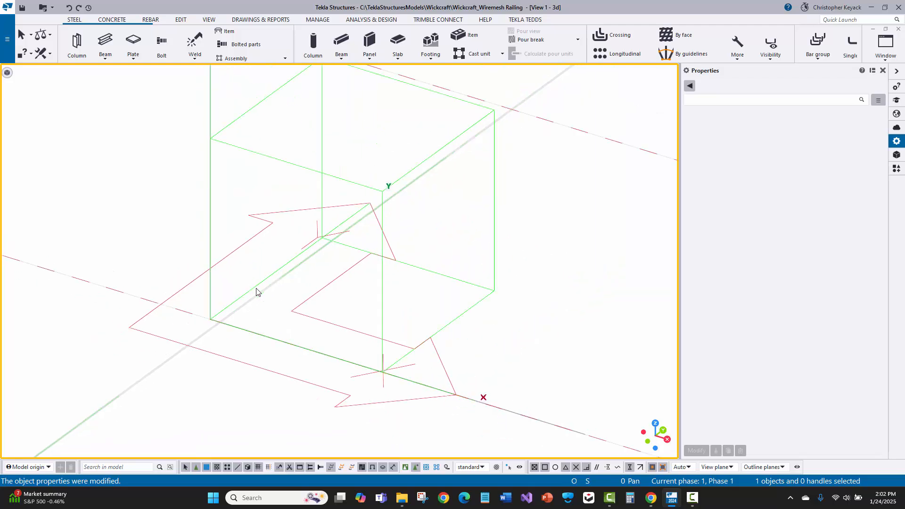
click(358, 365)
click(212, 237)
scroll(329, 224, down, 2)
middle_drag(317, 238, 253, 282)
click(299, 232)
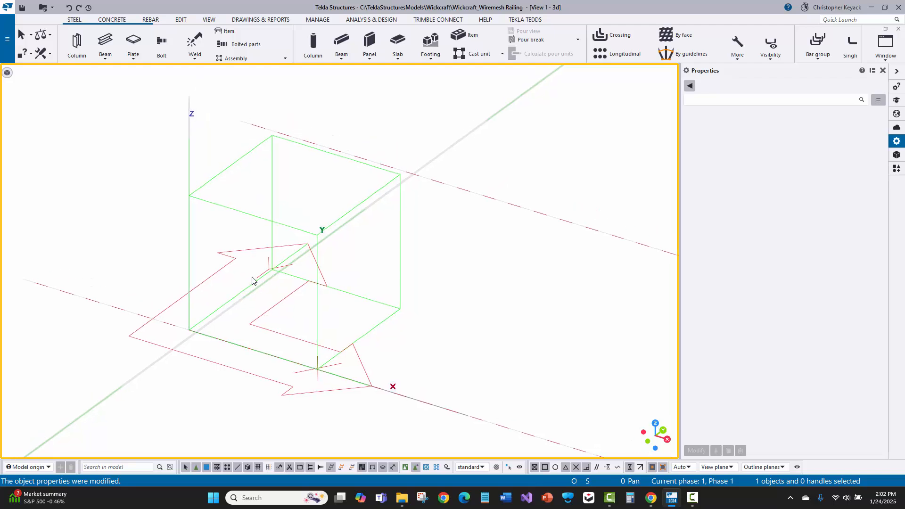
scroll(216, 347, up, 1)
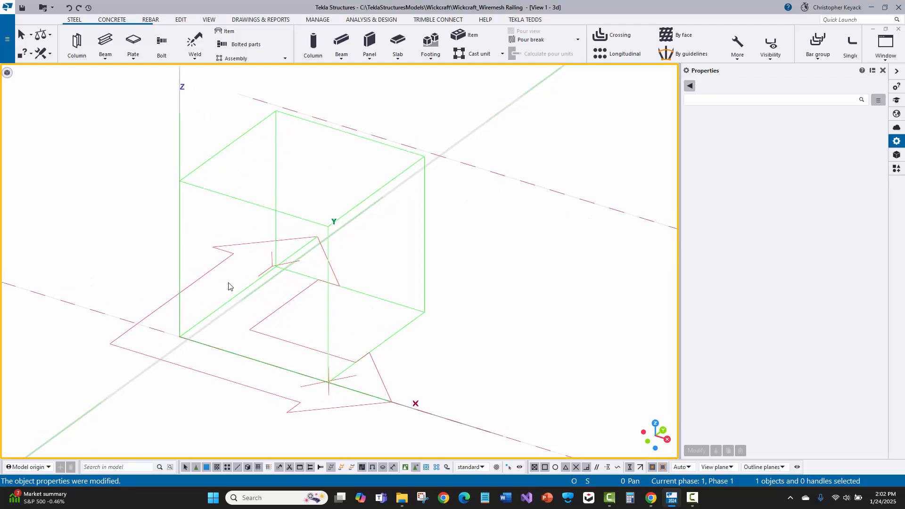
drag(257, 310, 239, 378)
- Copy the horizontal wire linearly 24 times upward with dX 0", dY 0" and dZ 2", and end the copy command
click(134, 275)
scroll(150, 301, down, 3)
drag(137, 293, 332, 388)
drag(117, 274, 473, 435)
right_click(312, 257)
mouse_move(341, 274)
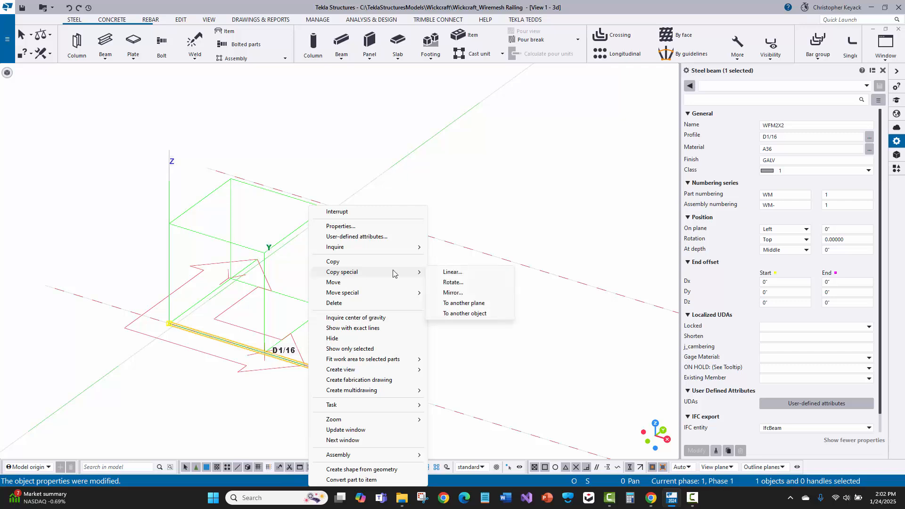
click(445, 273)
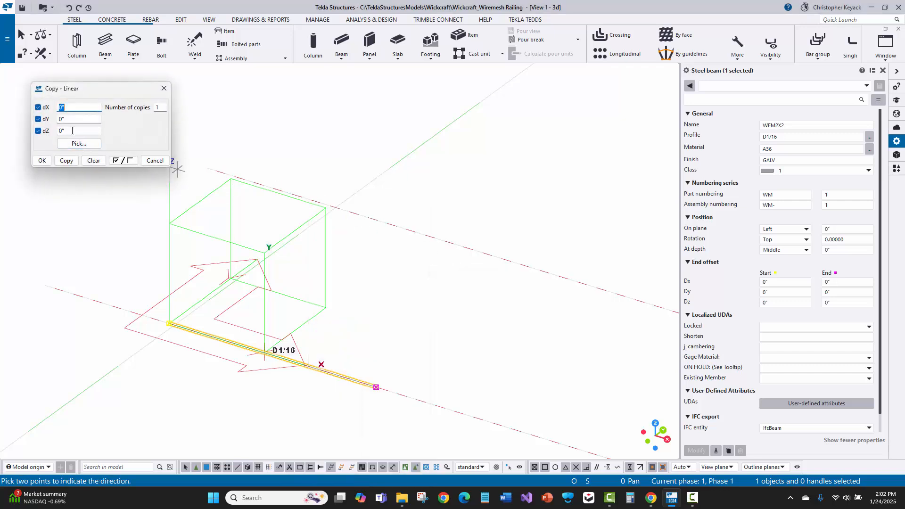
drag(73, 132, 45, 128)
click(67, 161)
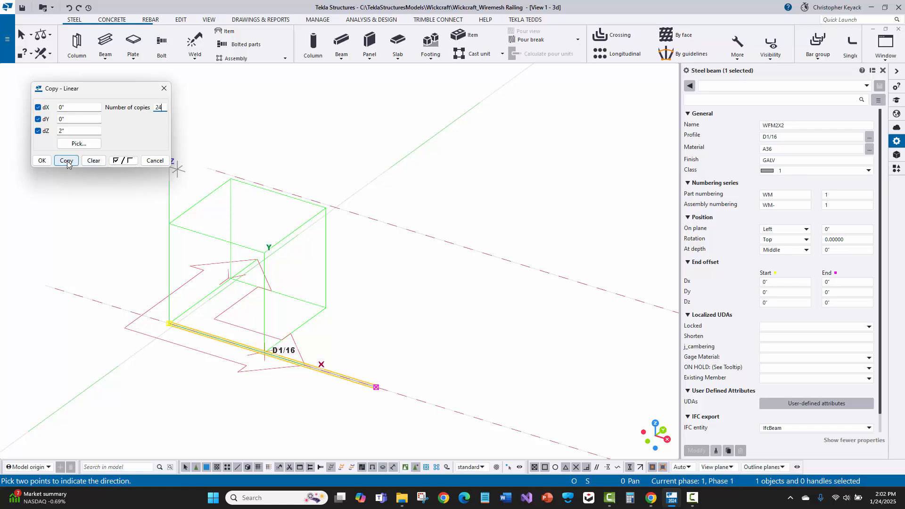
scroll(230, 210, up, 5)
scroll(240, 106, up, 5)
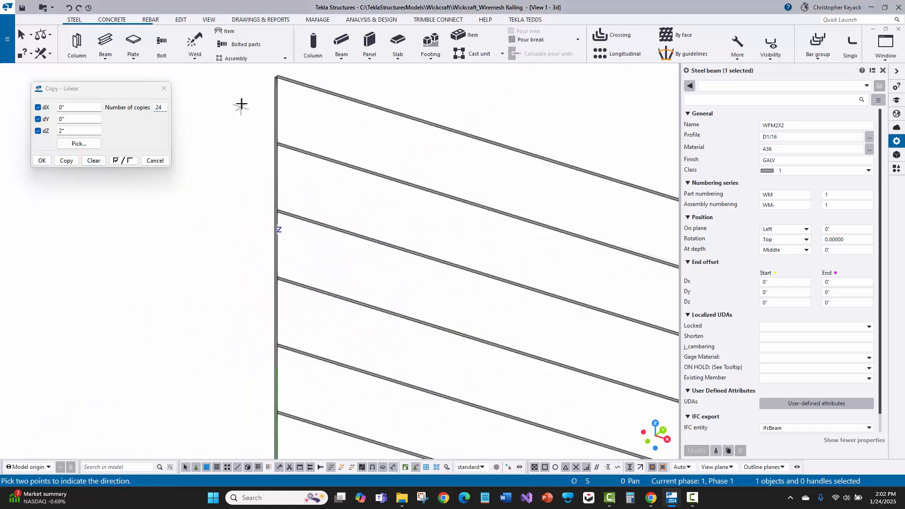
right_click(378, 84)
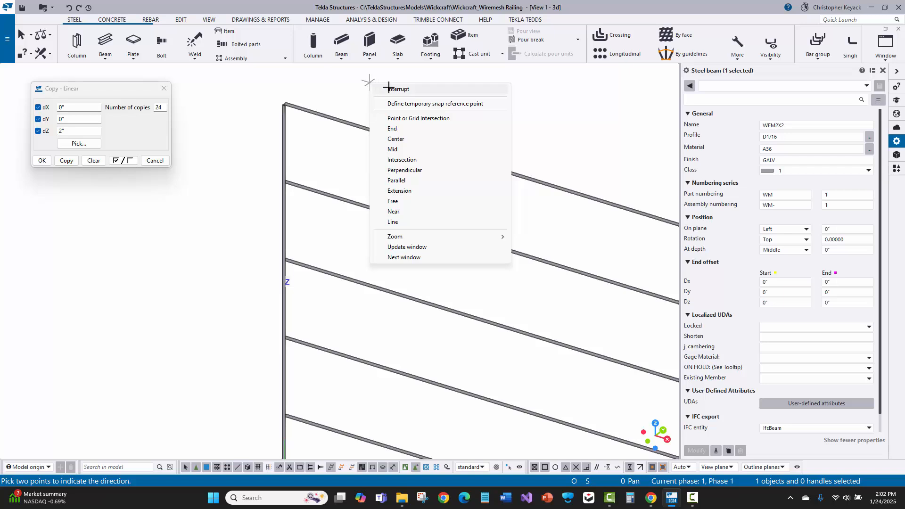
click(395, 89)
- Copy the vertical wire linearly 24 times along the X axis with dX 2" and dZ 0"
scroll(285, 187, down, 5)
scroll(296, 151, up, 5)
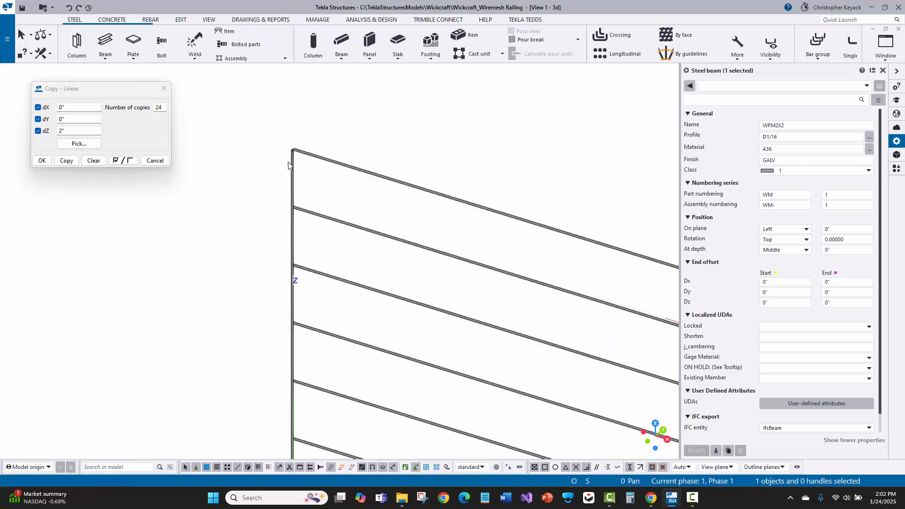
scroll(296, 151, down, 3)
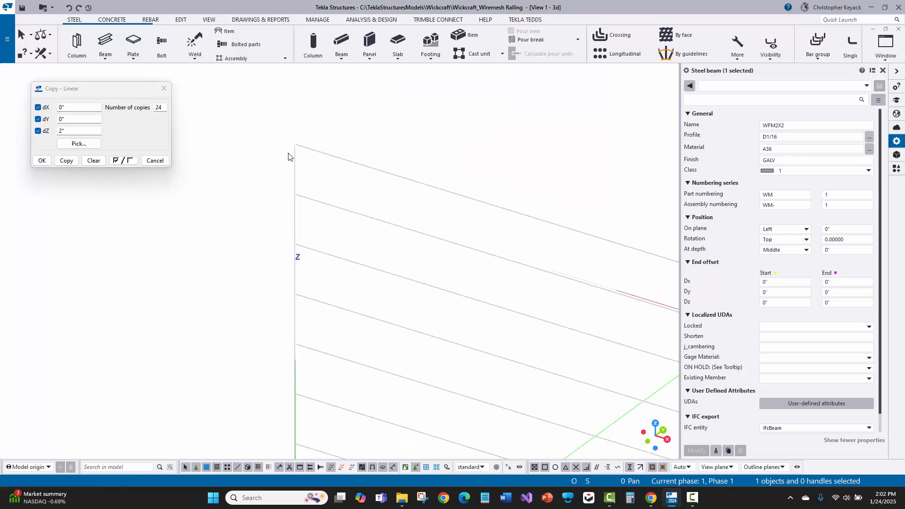
scroll(289, 156, down, 5)
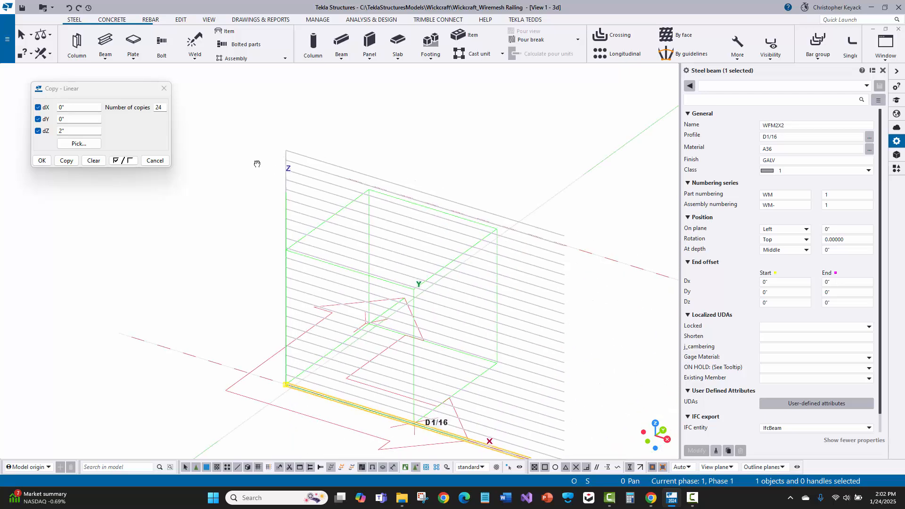
click(234, 145)
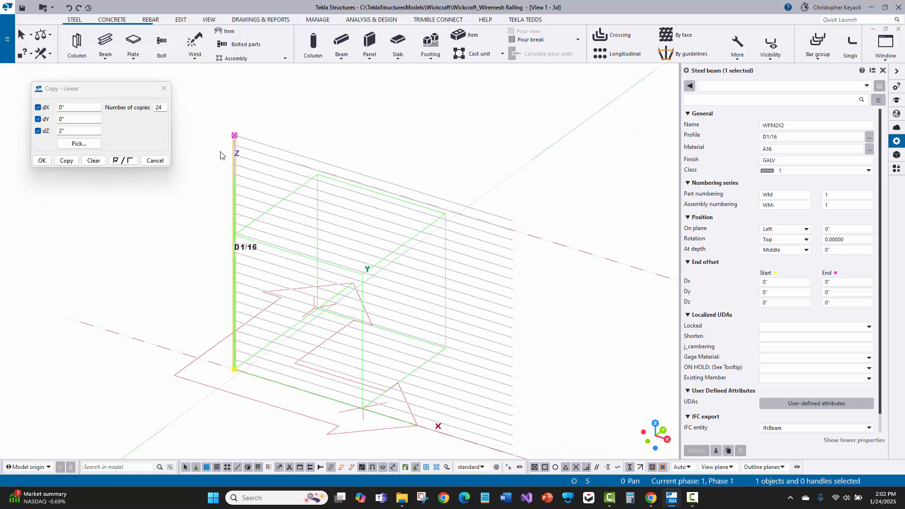
double_click(78, 107)
text(2)
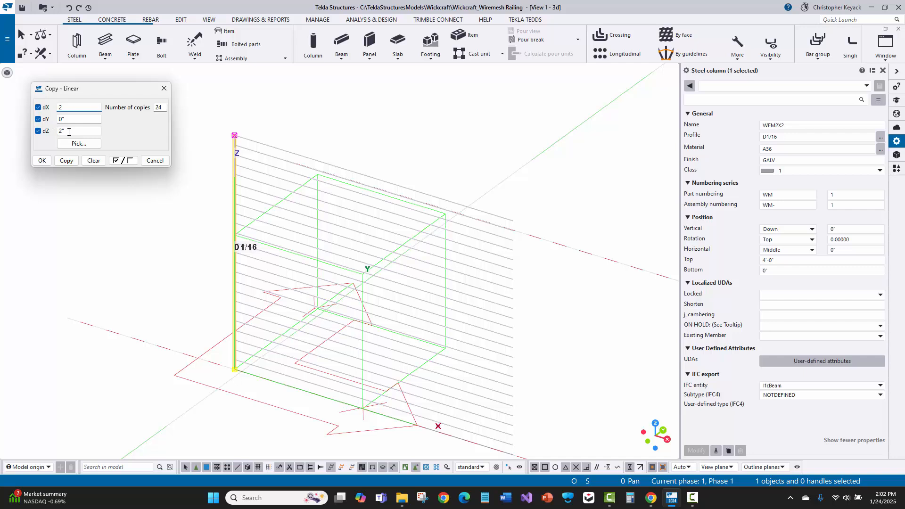
double_click(68, 131)
text(0)
click(66, 160)
- Copy the last vertical wire of the row linearly 12 more times with dX 2"
middle_drag(474, 214, 483, 187)
scroll(496, 182, up, 2)
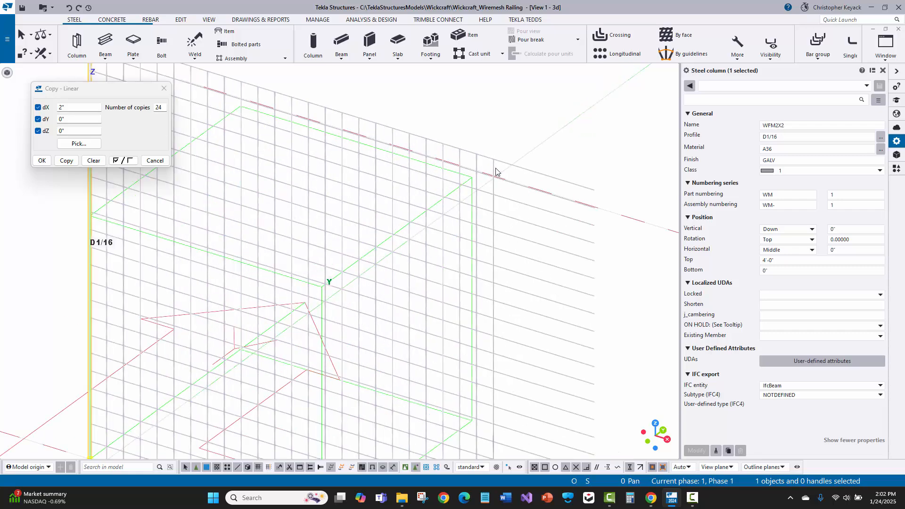
click(495, 170)
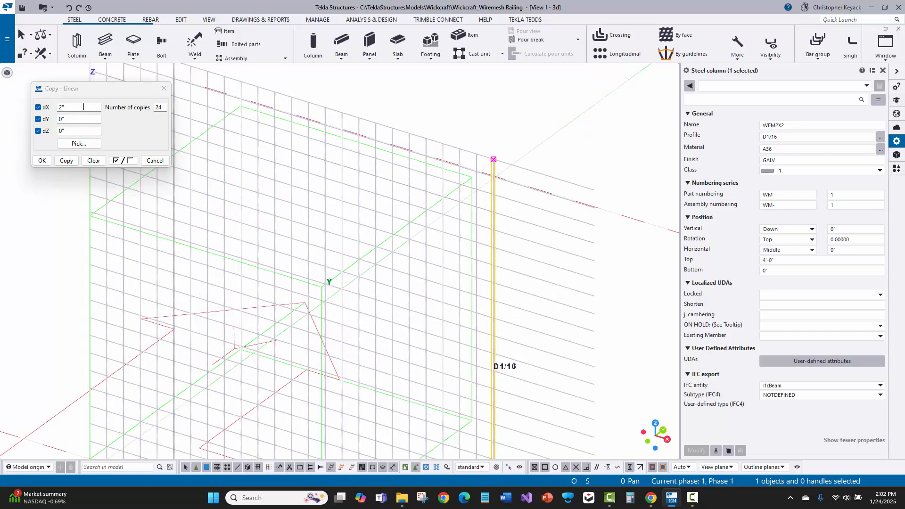
click(147, 108)
text(12)
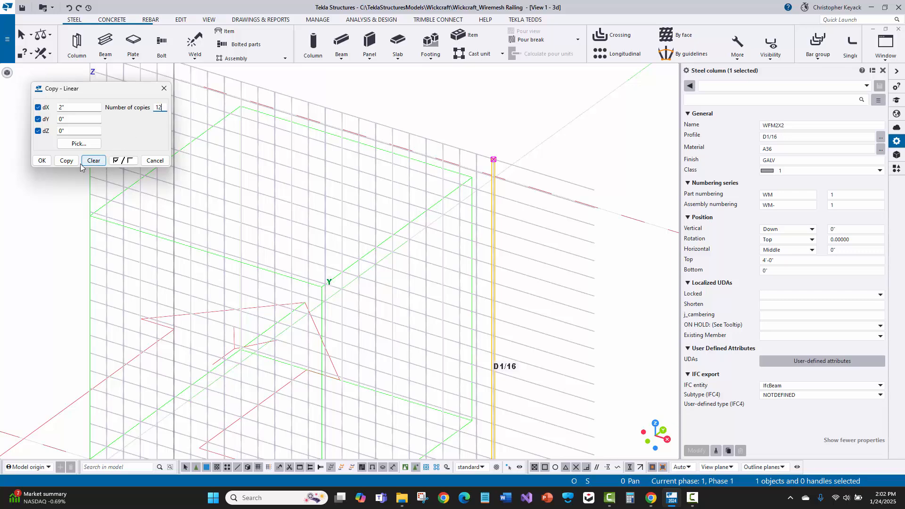
click(66, 160)
- Delete the surplus vertical wires beyond the far ends of the horizontal wires, and close the linear copy dialog
middle_drag(545, 222, 442, 200)
scroll(442, 200, down, 3)
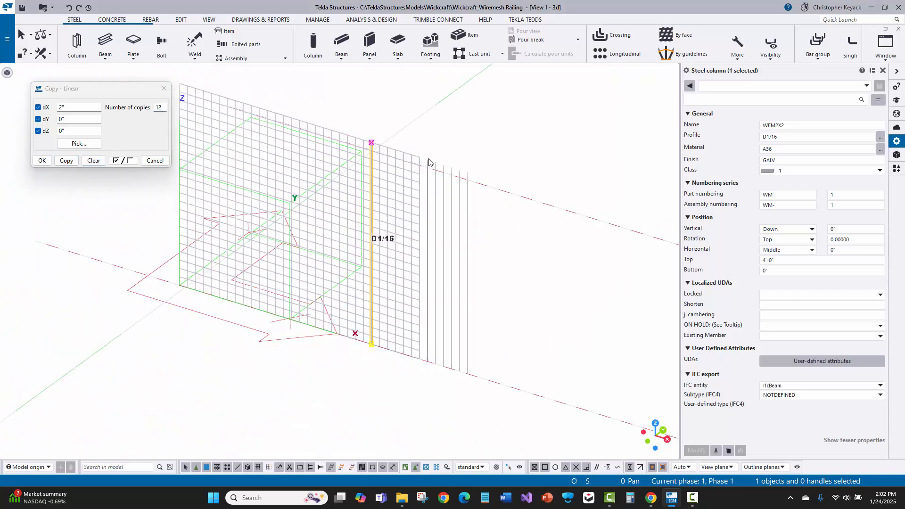
drag(423, 143, 517, 393)
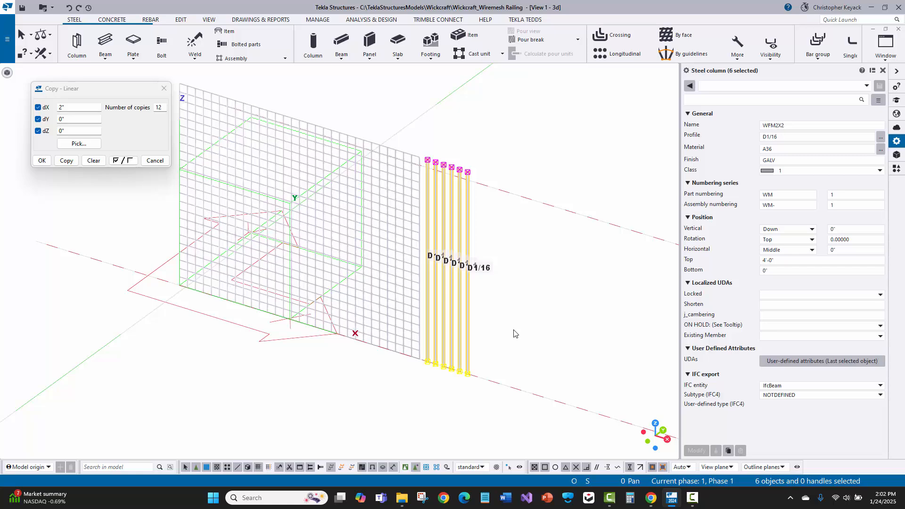
key(Delete)
scroll(432, 188, up, 7)
middle_drag(510, 176, 548, 138)
scroll(569, 160, down, 2)
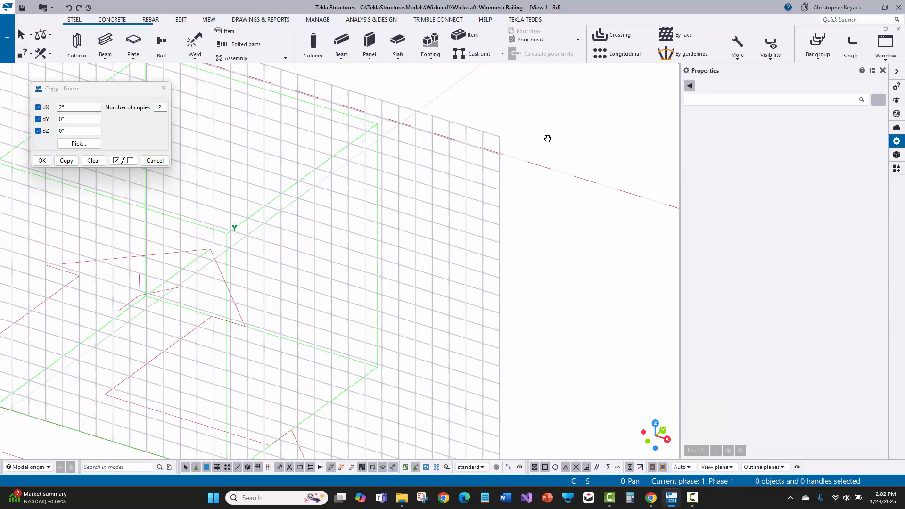
scroll(548, 138, down, 3)
click(164, 88)
- Examine the wire mesh panel and its grid spacing from close up and from a distance
middle_drag(189, 171, 177, 209)
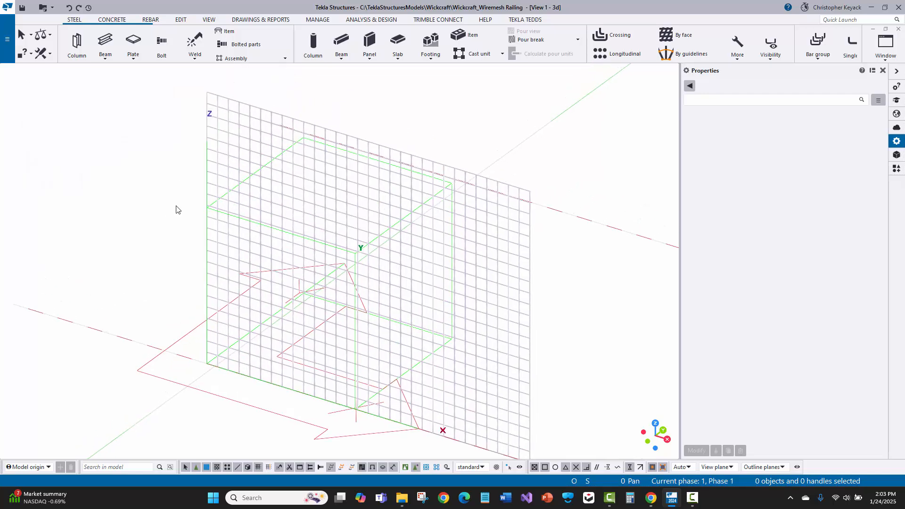
scroll(354, 118, up, 5)
scroll(373, 133, down, 2)
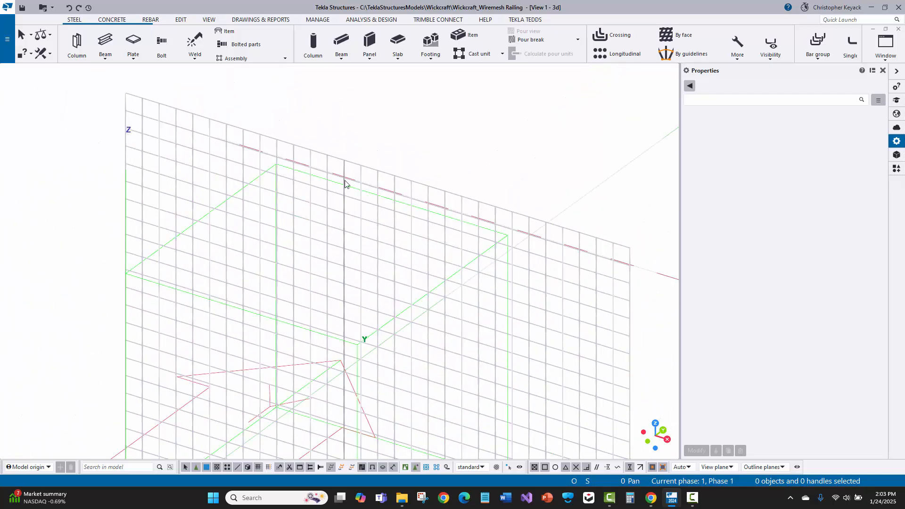
scroll(344, 180, down, 3)
click(179, 270)
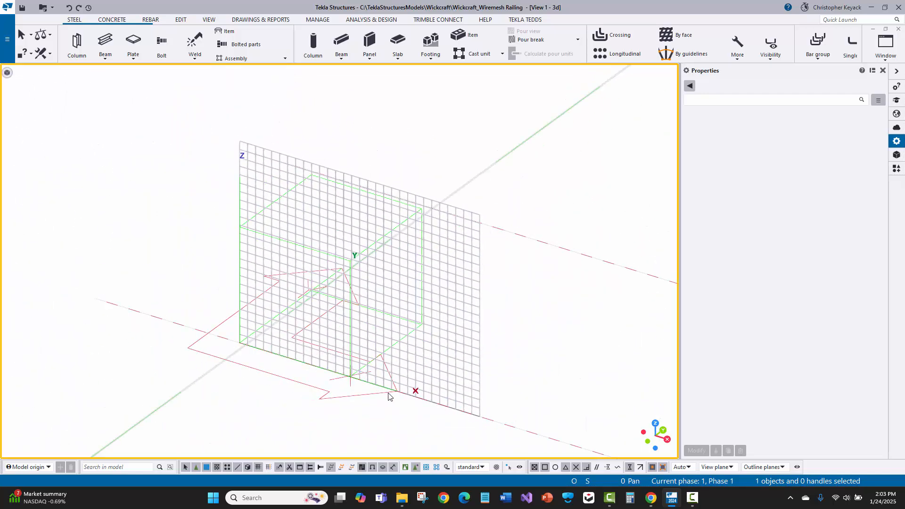
scroll(447, 420, up, 2)
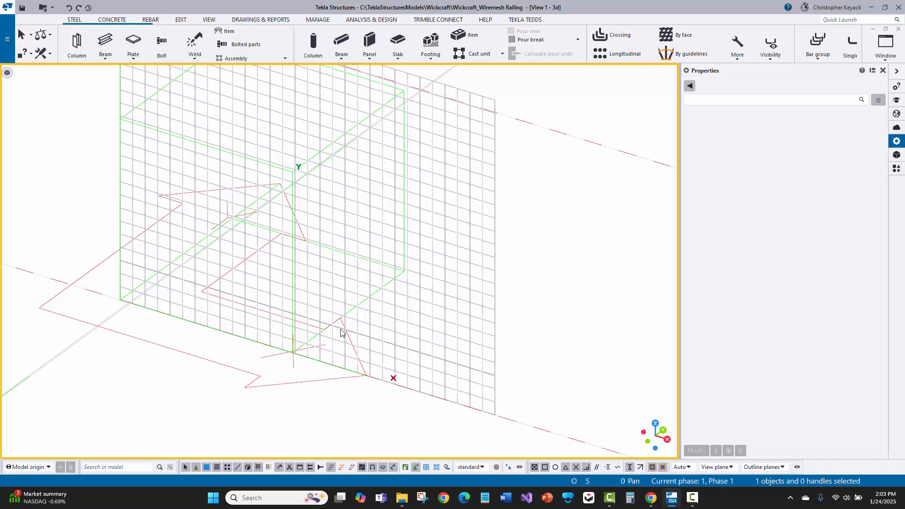
scroll(341, 333, down, 3)
scroll(313, 116, up, 3)
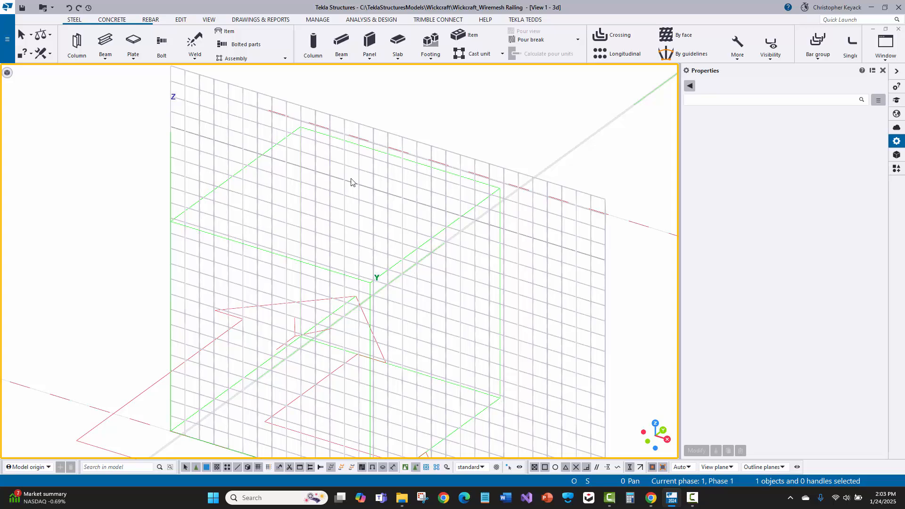
scroll(348, 183, down, 2)
middle_drag(246, 193, 177, 191)
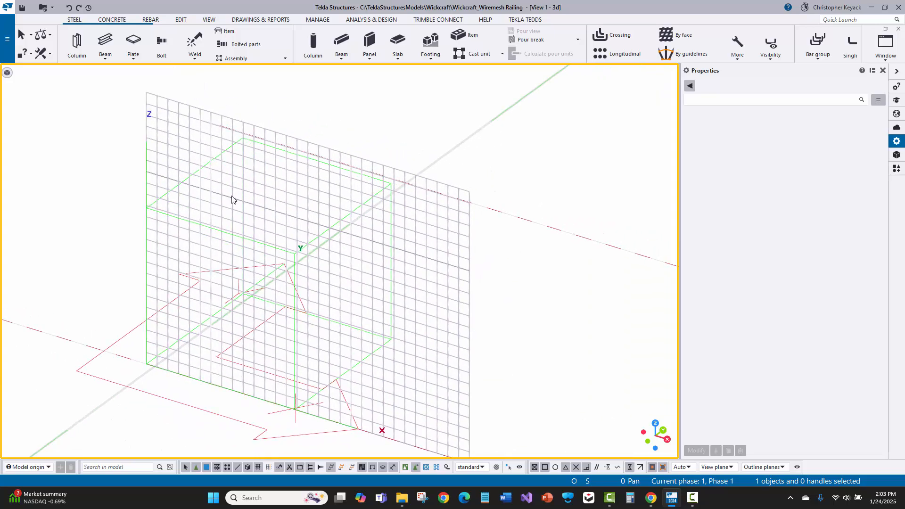
middle_drag(206, 279, 214, 265)
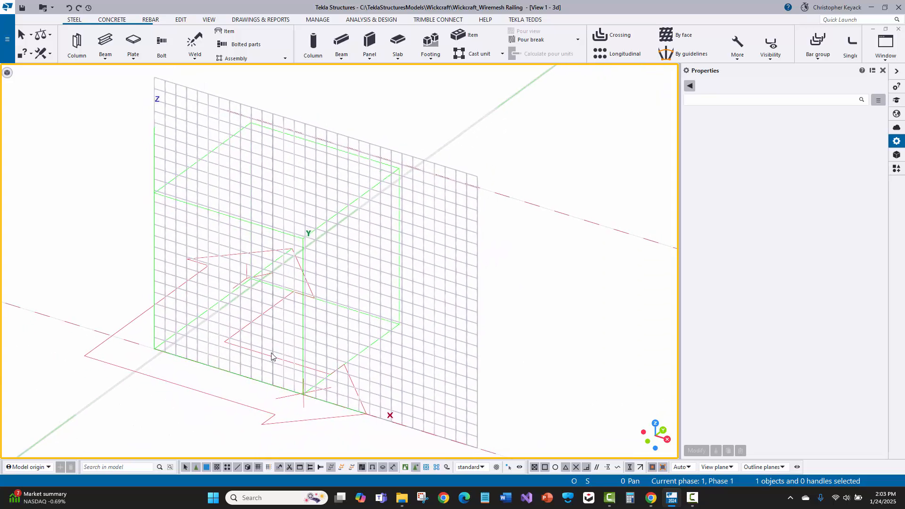
scroll(291, 386, up, 3)
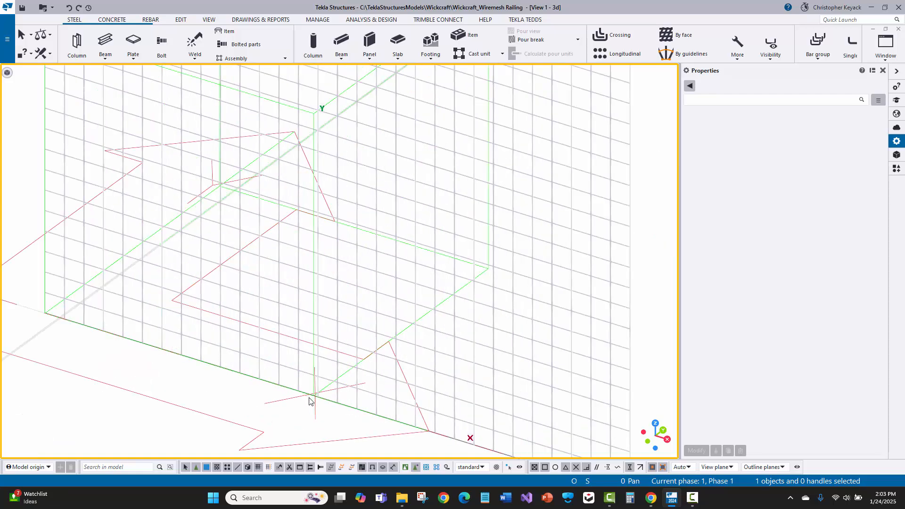
- Select the bottom horizontal wire to inspect its properties and extent along the mesh panel, then clear the selection
click(309, 396)
scroll(281, 367, down, 2)
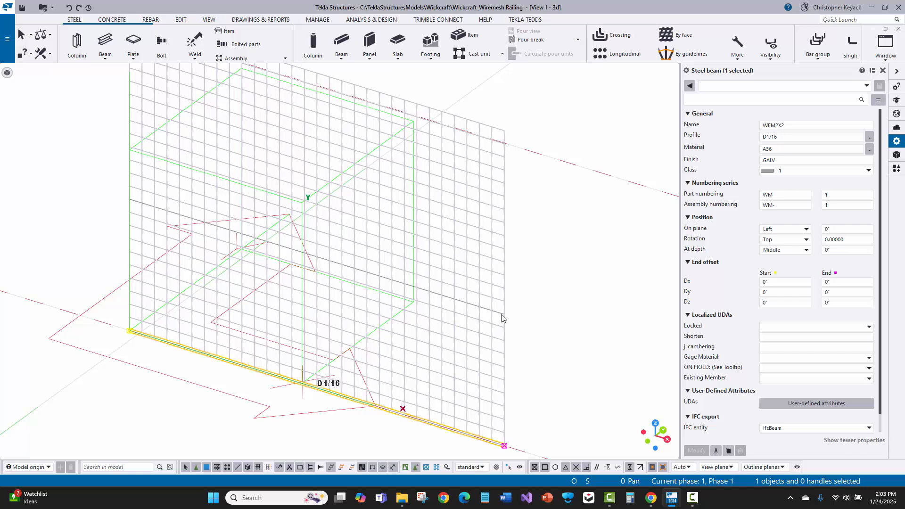
scroll(477, 306, down, 1)
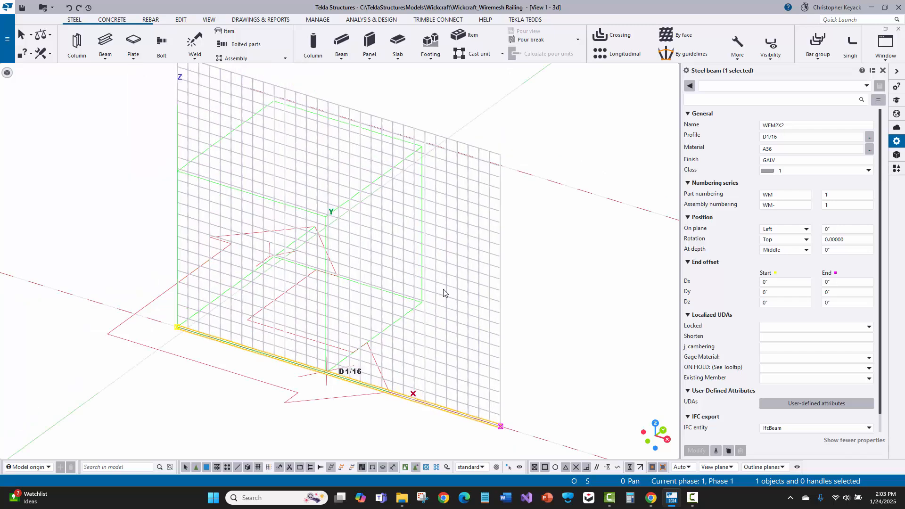
scroll(457, 322, down, 1)
middle_drag(455, 316, 468, 301)
middle_drag(355, 215, 355, 151)
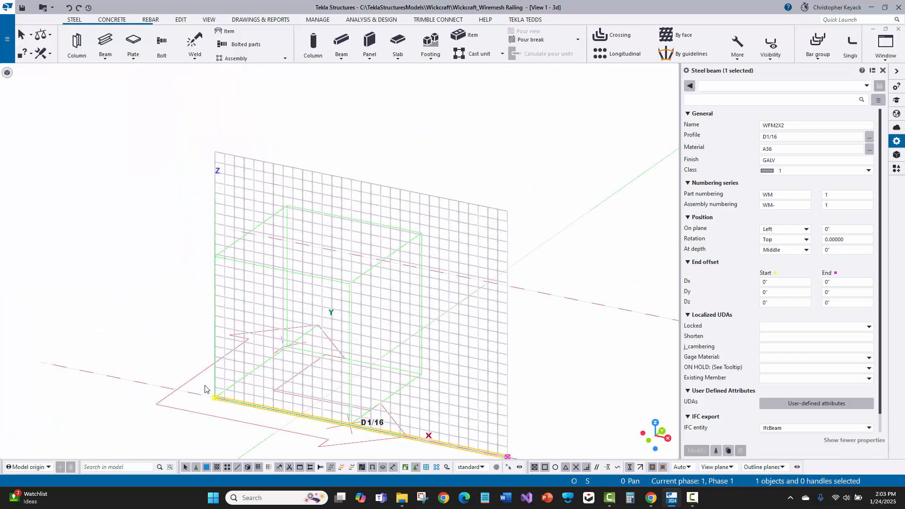
middle_drag(204, 386, 201, 347)
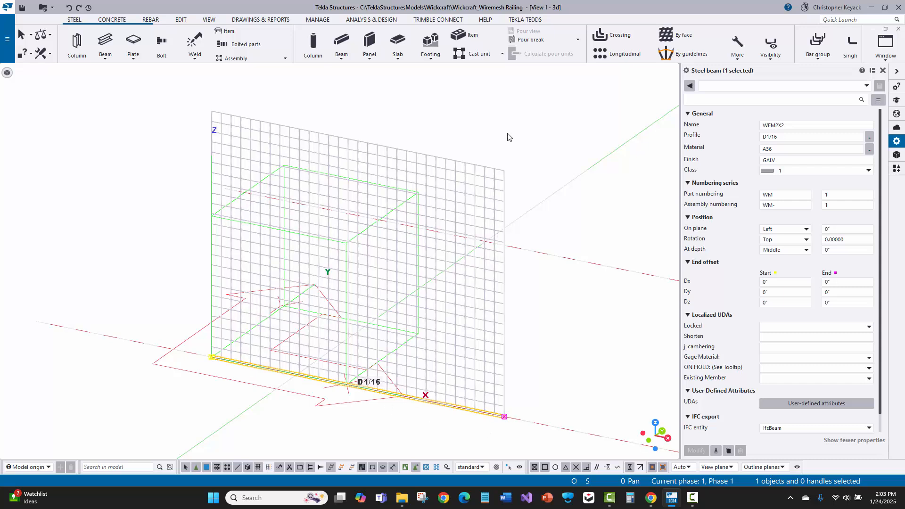
middle_drag(493, 137, 475, 154)
click(486, 147)
ctrl+middle_drag(486, 224, 457, 172)
- Attach all the other wires of the mesh panel to the bottom horizontal wire as added material, then end the attach command
scroll(458, 171, down, 3)
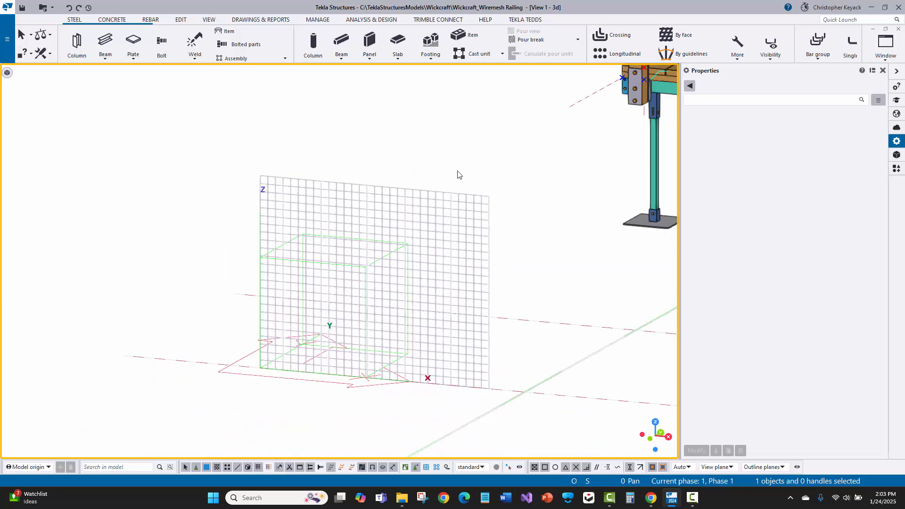
click(181, 20)
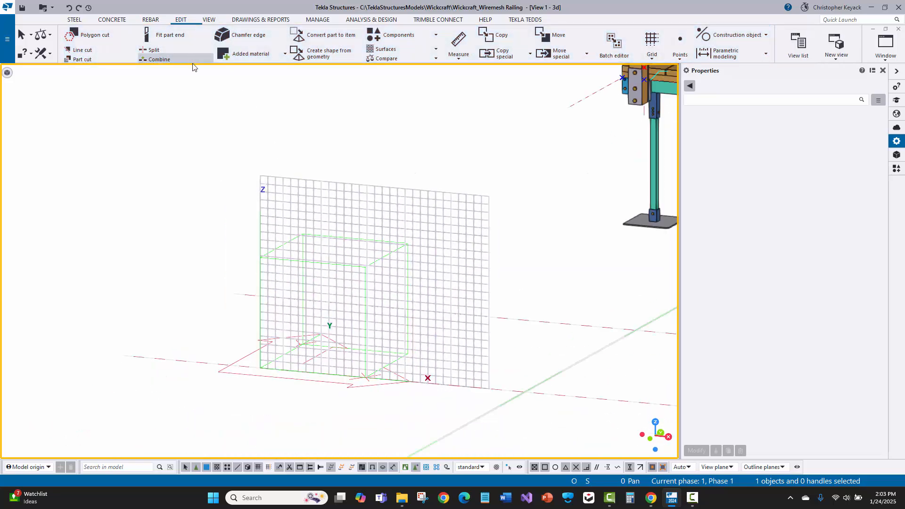
click(249, 55)
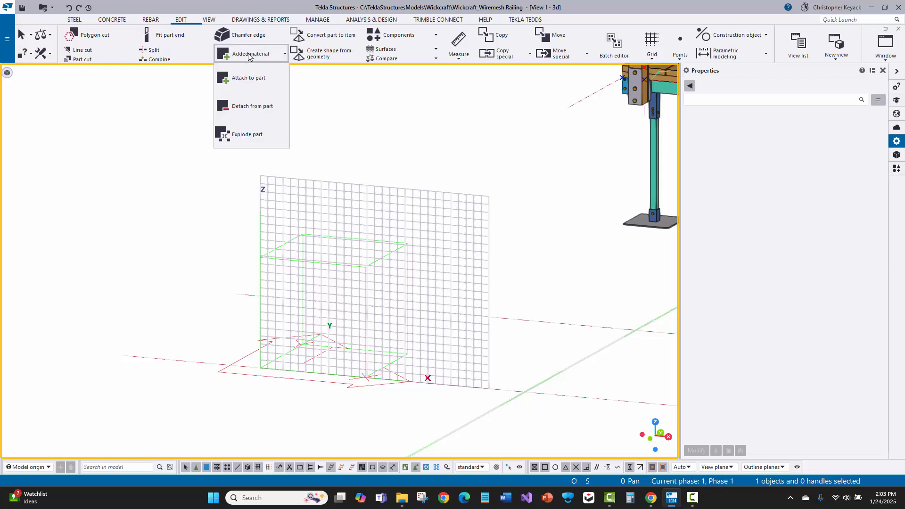
click(247, 83)
scroll(396, 392, up, 6)
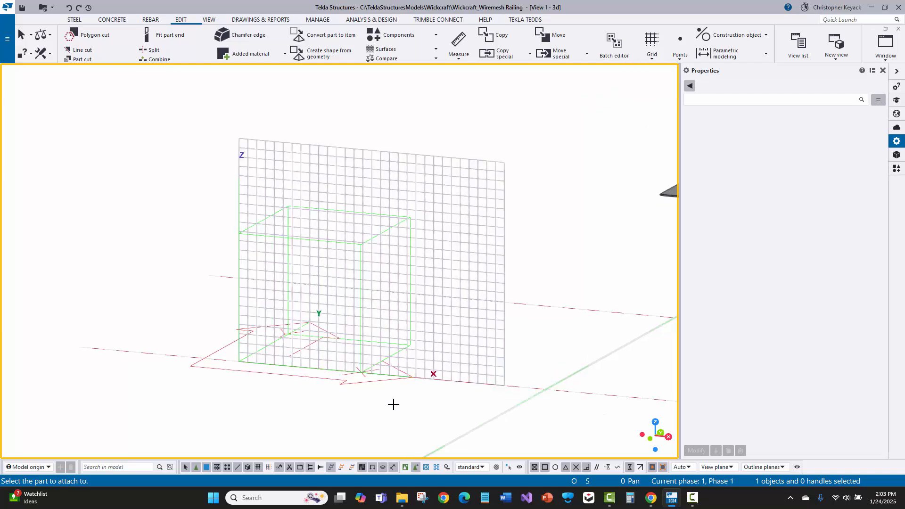
scroll(326, 358, up, 4)
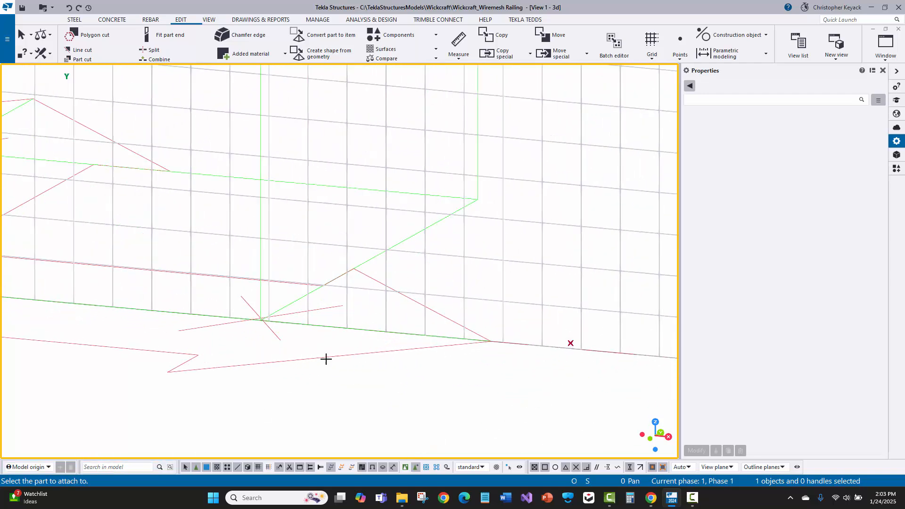
click(340, 315)
scroll(331, 363, down, 8)
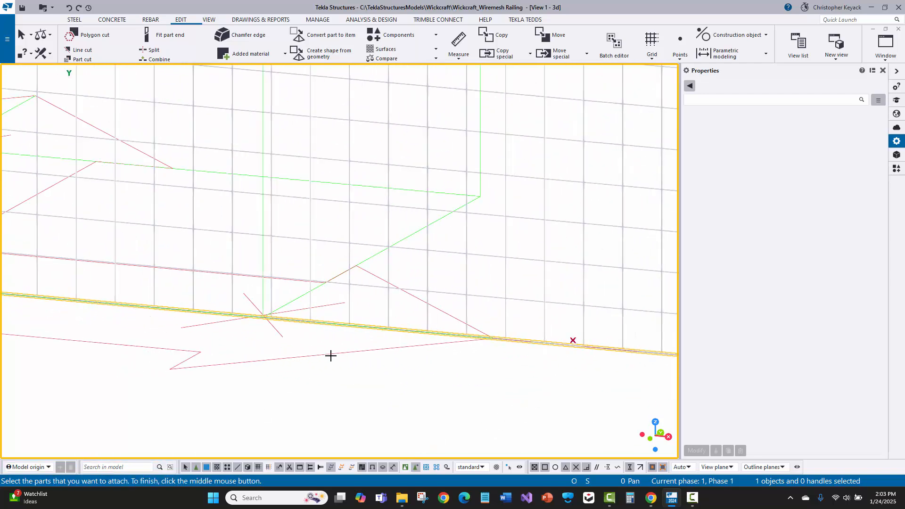
ctrl+middle_drag(370, 375, 395, 289)
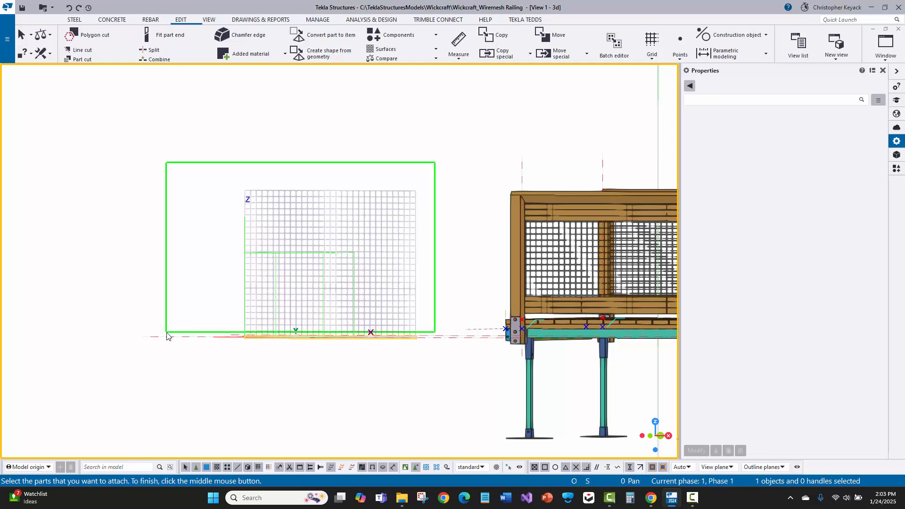
click(166, 336)
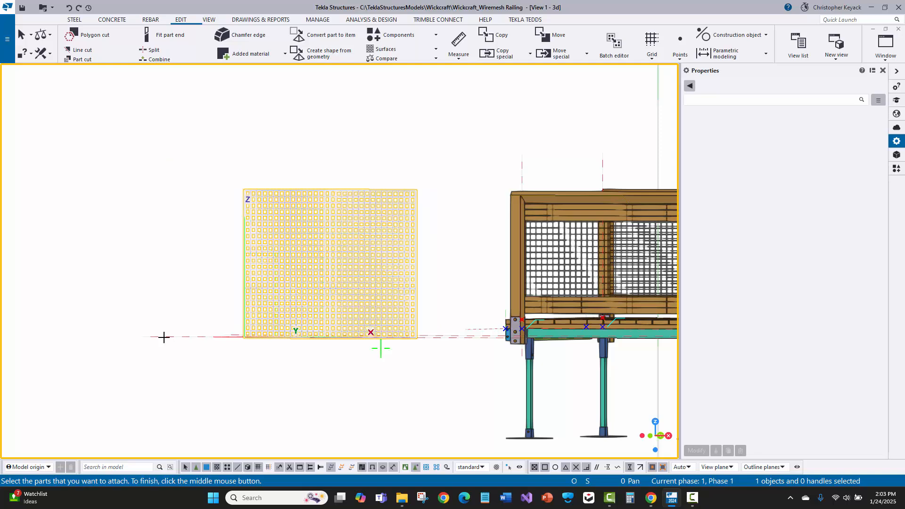
scroll(237, 341, up, 6)
scroll(222, 347, down, 6)
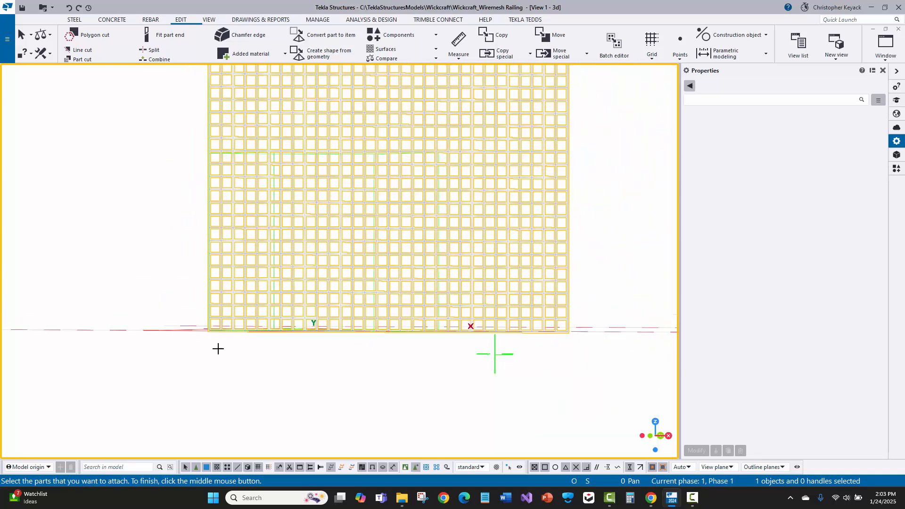
middle_click(177, 258)
right_click(180, 248)
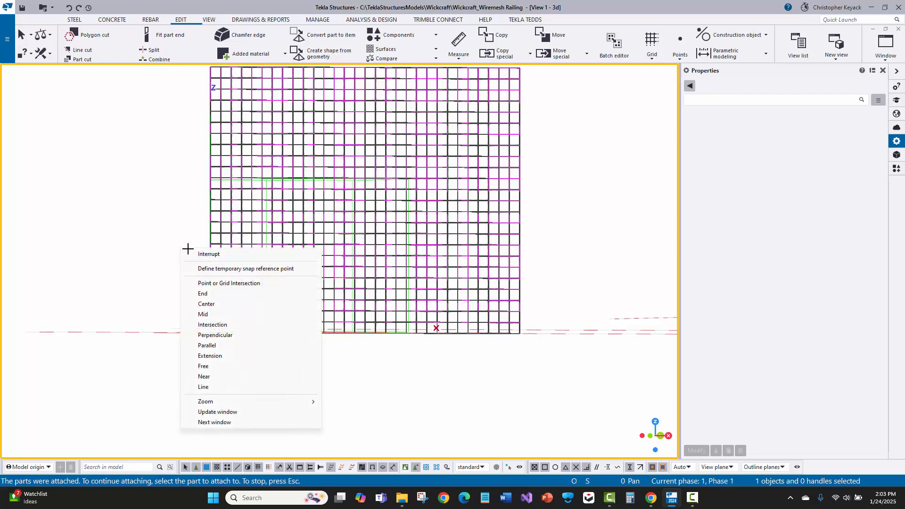
click(193, 253)
- Select the combined mesh panel to check that its wires form one part, then clear the selection
click(231, 237)
alt+click(210, 245)
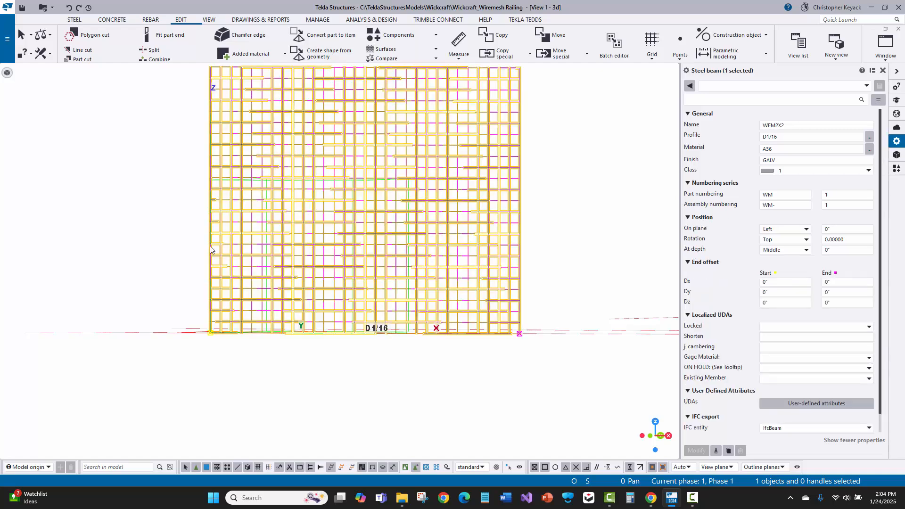
ctrl+middle_drag(148, 238, 157, 277)
scroll(208, 304, up, 3)
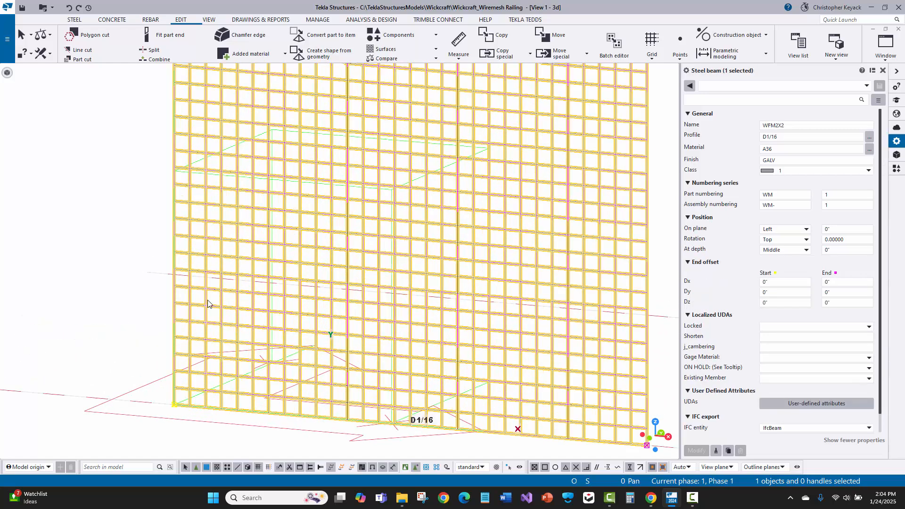
click(125, 317)
scroll(127, 318, down, 2)
middle_drag(116, 318, 115, 321)
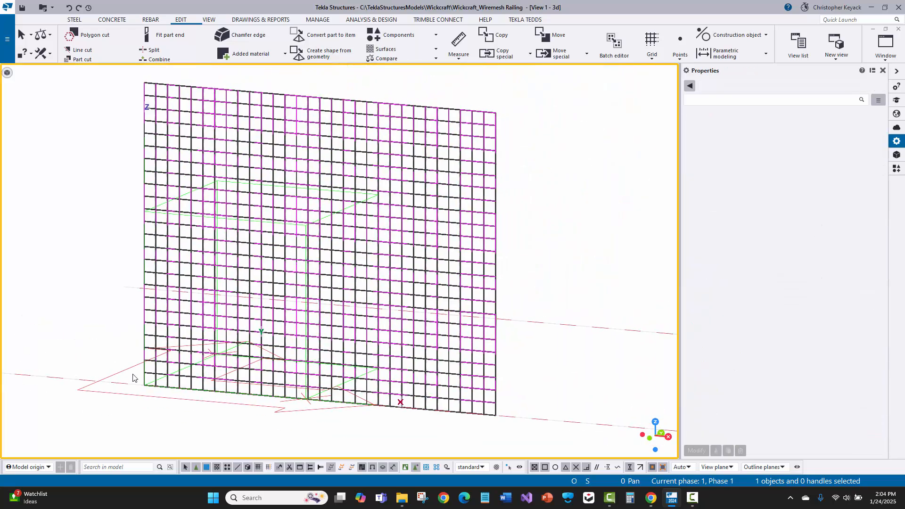
- Examine the attached wires and their crossings close up, along with the panel's bottom edge and the overall mesh
scroll(329, 309, up, 7)
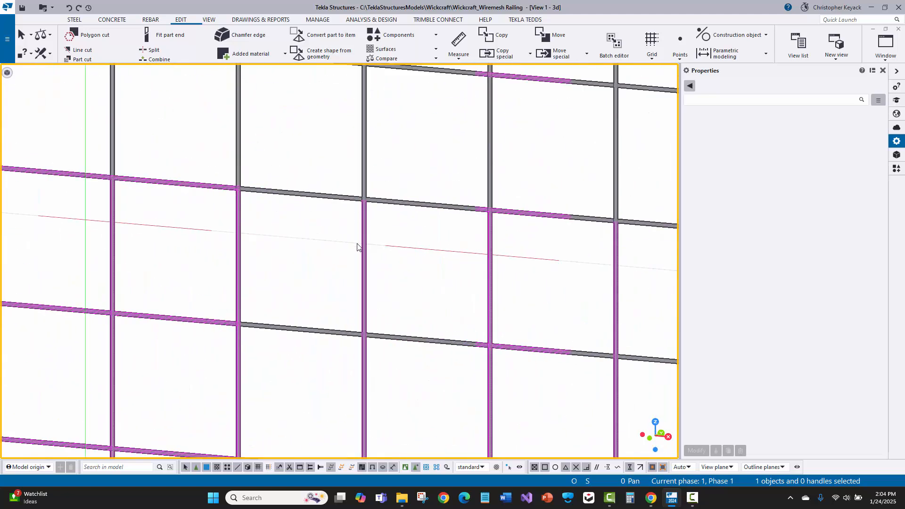
scroll(364, 215, up, 3)
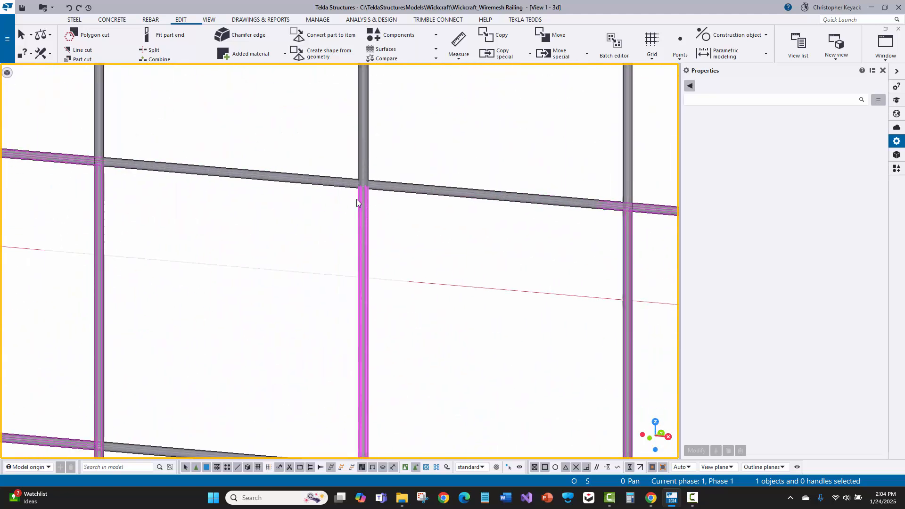
scroll(358, 199, down, 12)
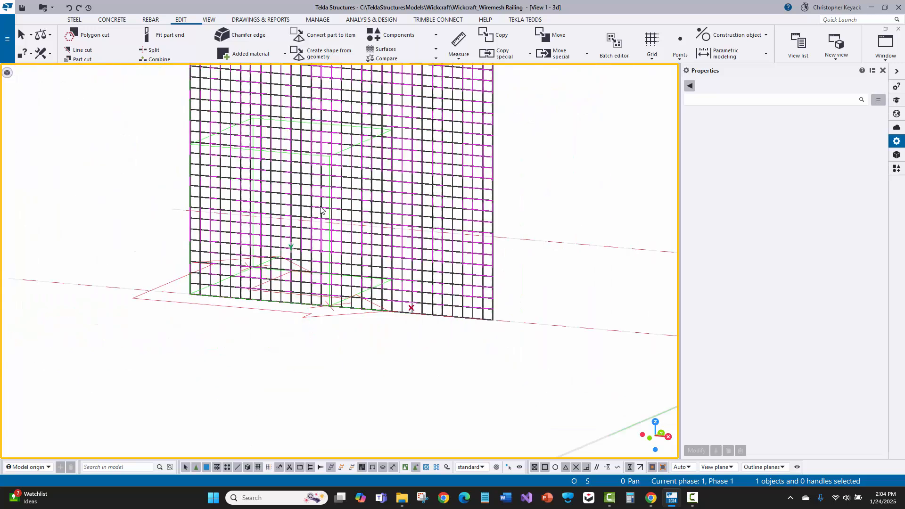
middle_drag(321, 210, 315, 296)
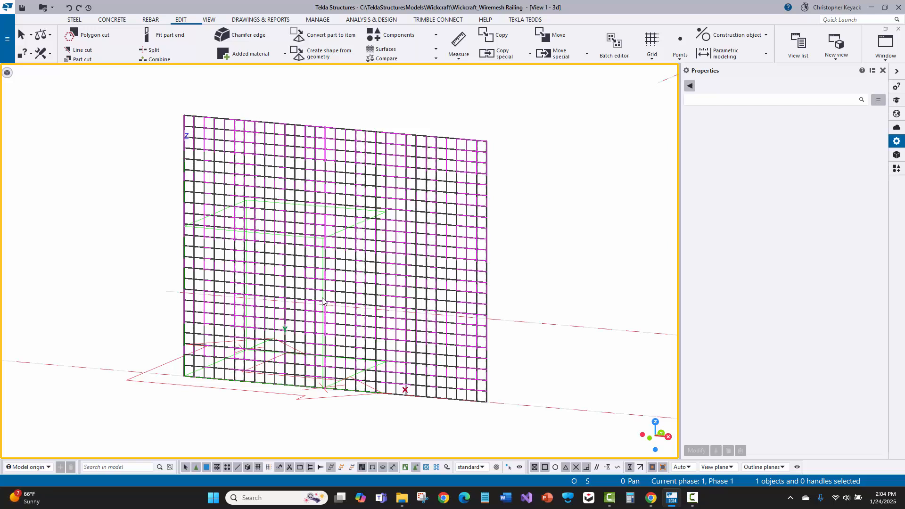
scroll(374, 368, up, 8)
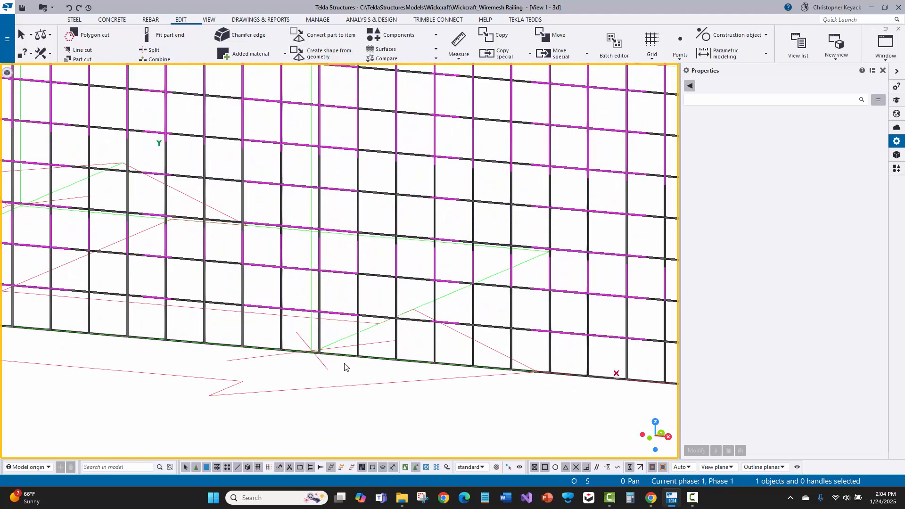
scroll(359, 384, up, 3)
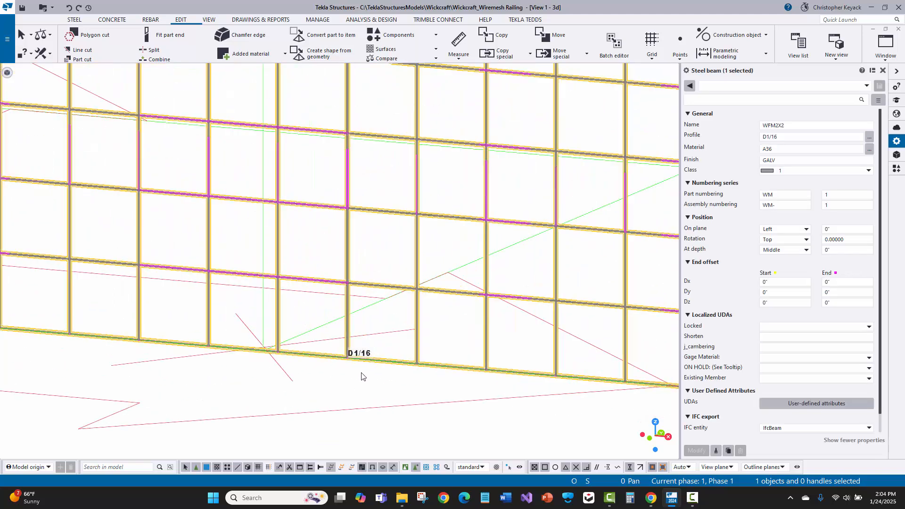
scroll(365, 371, up, 4)
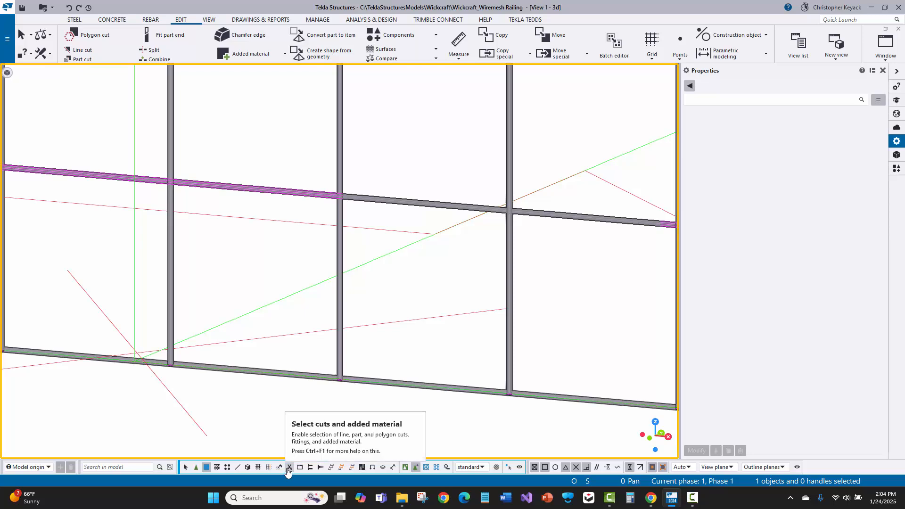
- Restrict selection to cuts and added material, and select individual attached wires near the panel's bottom edge
click(289, 468)
click(426, 202)
click(339, 268)
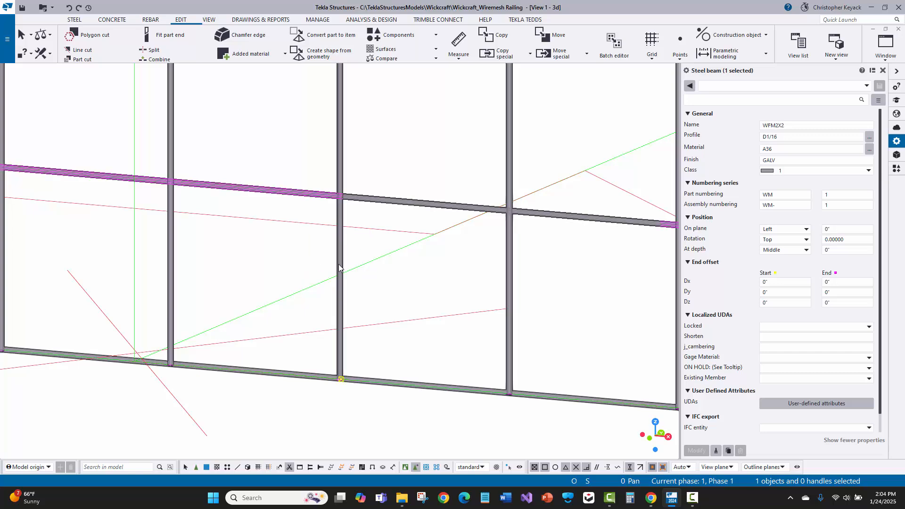
click(509, 278)
middle_drag(371, 299, 367, 300)
scroll(367, 300, down, 2)
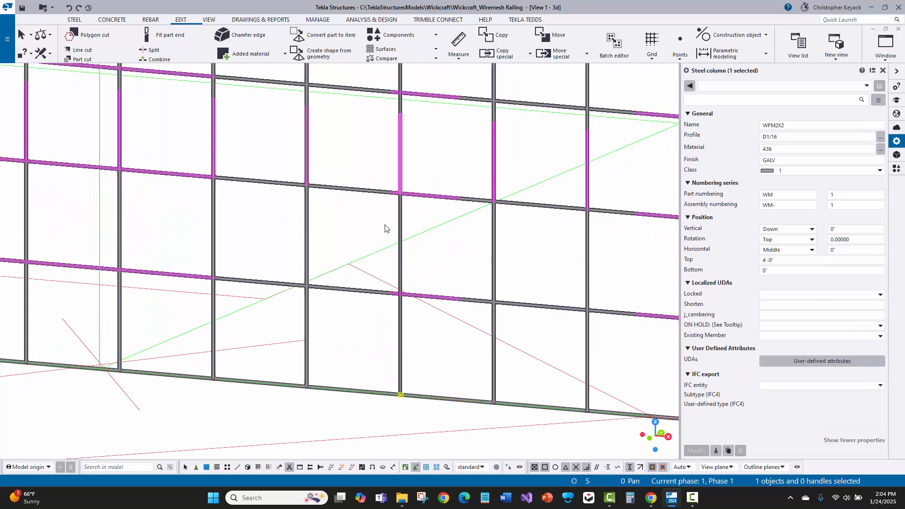
- Inspect a single attached vertical wire and a single horizontal wire within the combined mesh by selecting each in turn
drag(450, 171, 420, 233)
middle_drag(363, 224, 349, 231)
click(407, 202)
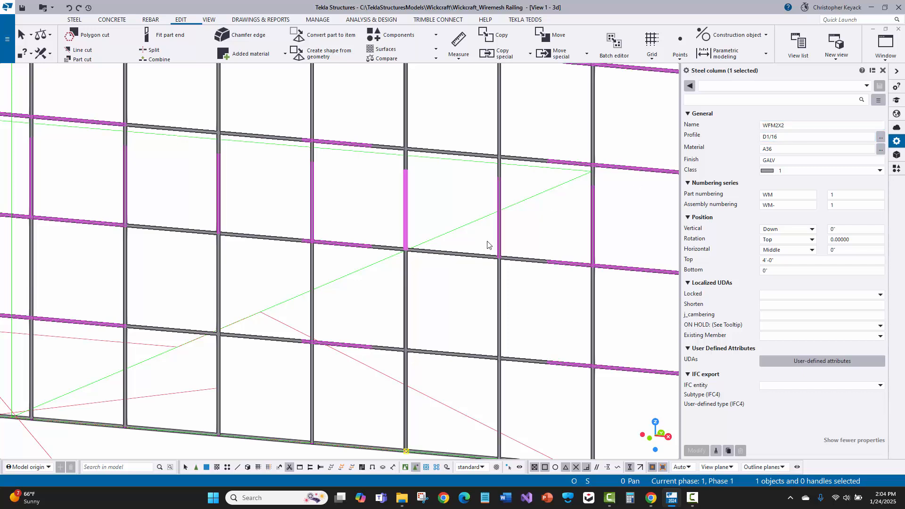
click(476, 256)
middle_drag(297, 253, 348, 244)
click(249, 55)
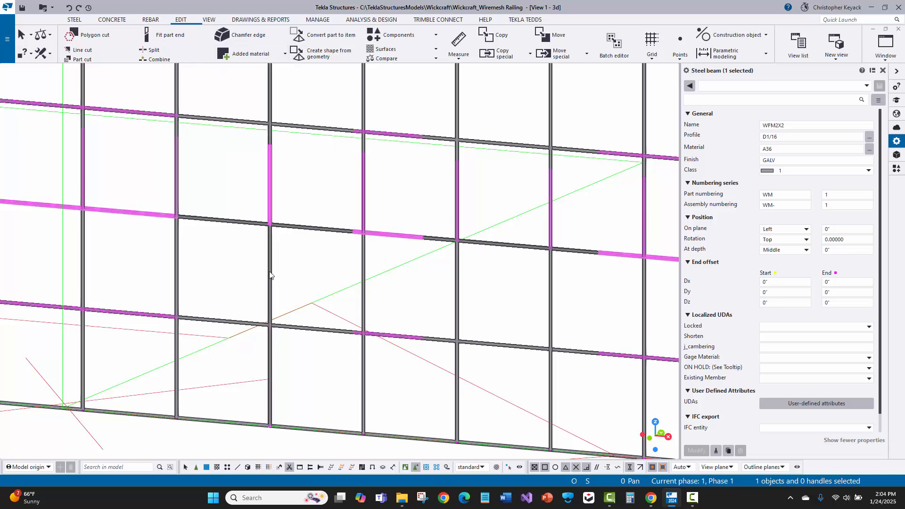
scroll(273, 277, up, 5)
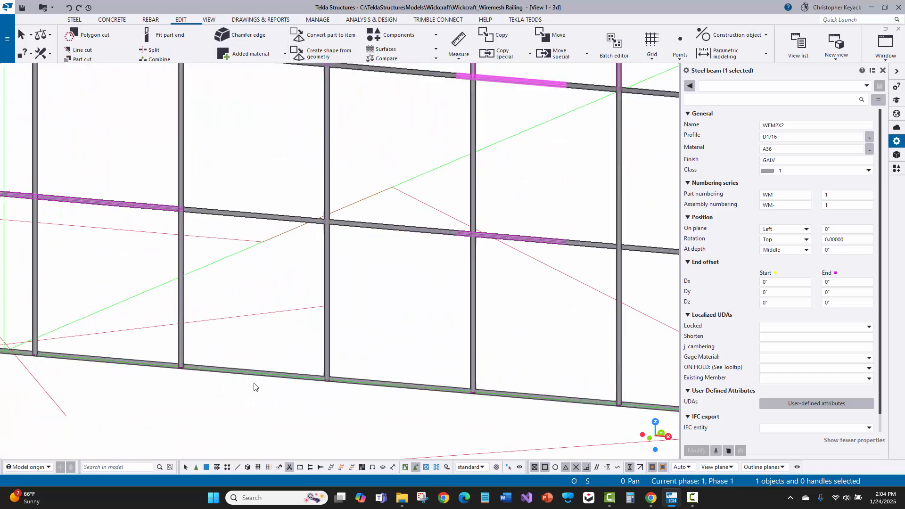
- Restrict selection to parts only, select the whole mesh panel as one part, then clear the selection
double_click(206, 470)
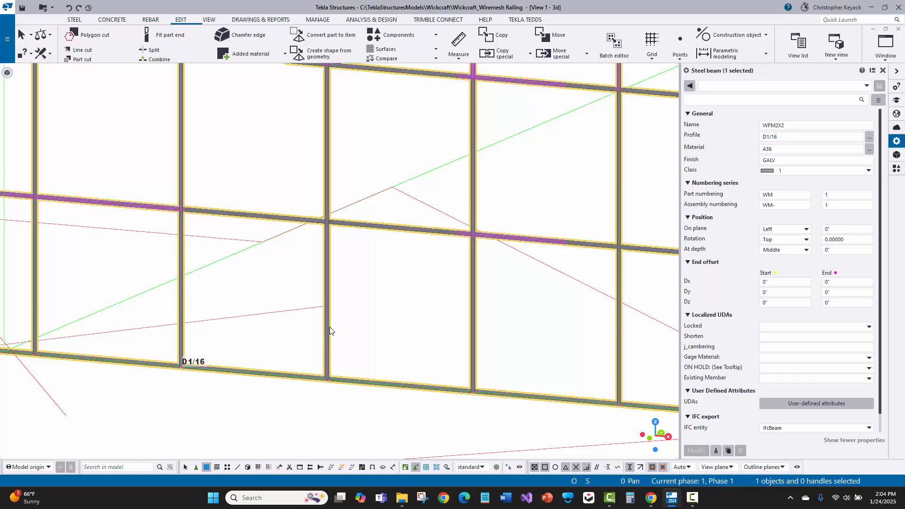
scroll(331, 336, down, 3)
scroll(331, 335, down, 5)
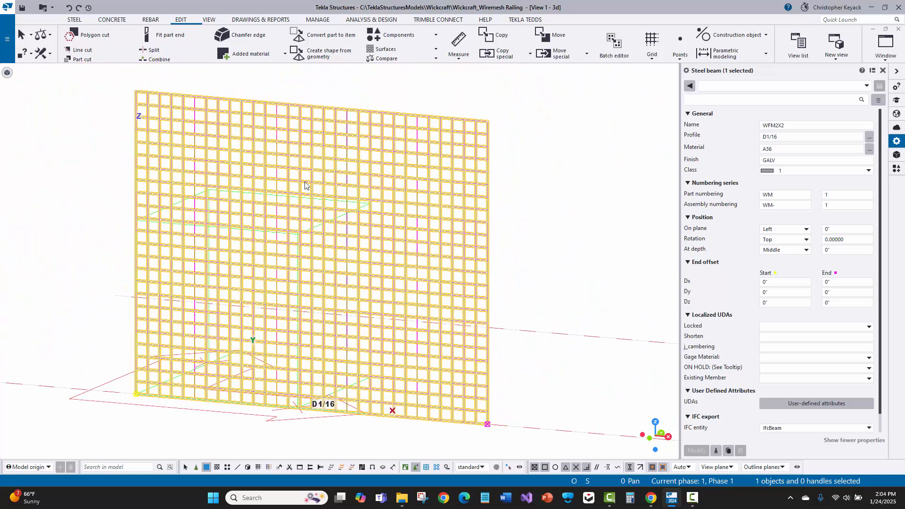
click(72, 197)
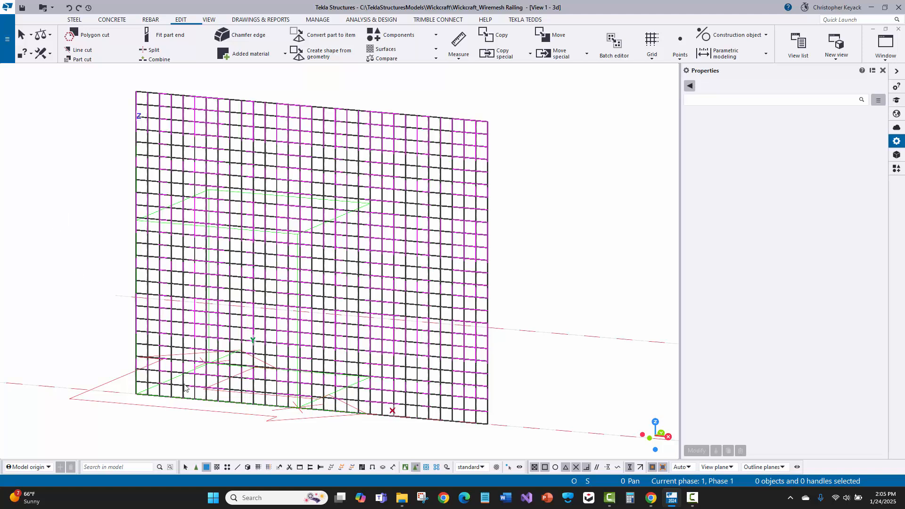
scroll(190, 370, up, 1)
scroll(191, 372, down, 1)
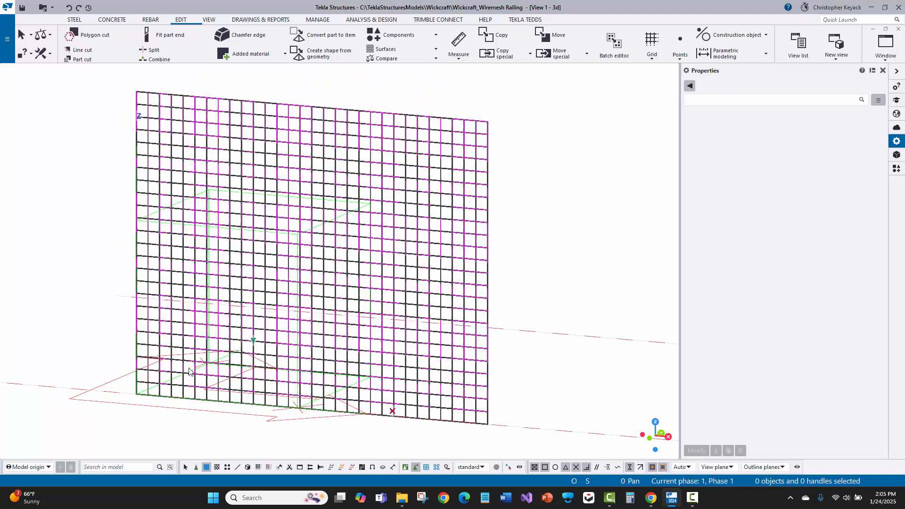
scroll(335, 396, up, 1)
middle_drag(317, 402, 356, 424)
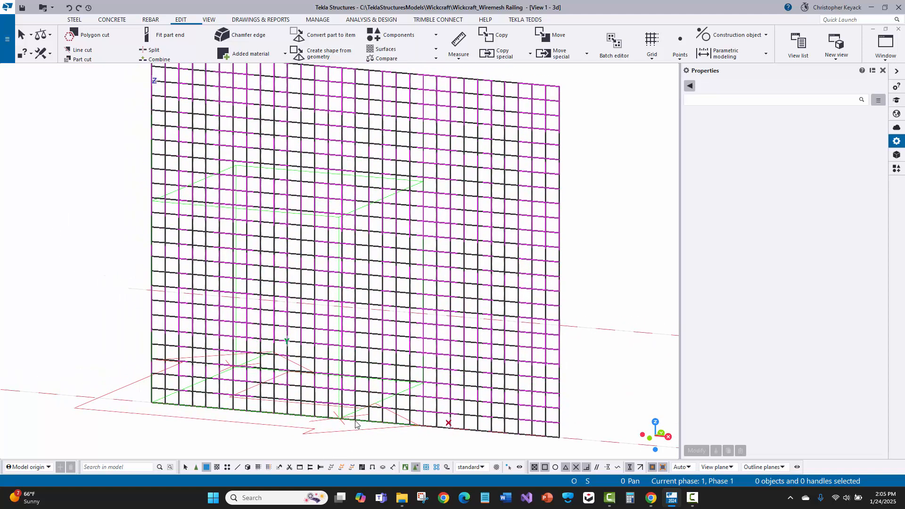
- Review the mesh part's properties and user-defined attributes for bought out item and catalog number, then cancel the dialog and clear the selection
scroll(361, 428, up, 2)
click(366, 423)
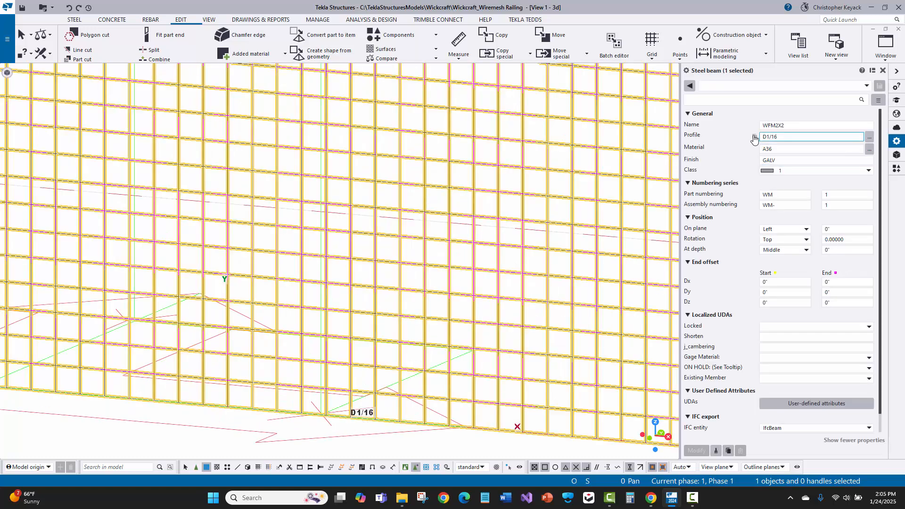
click(753, 139)
click(793, 137)
click(790, 406)
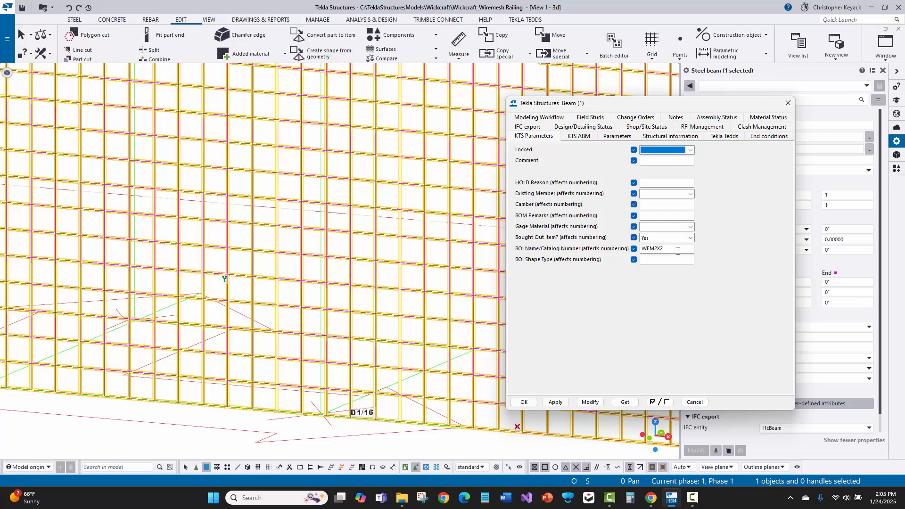
drag(678, 251, 645, 265)
click(678, 251)
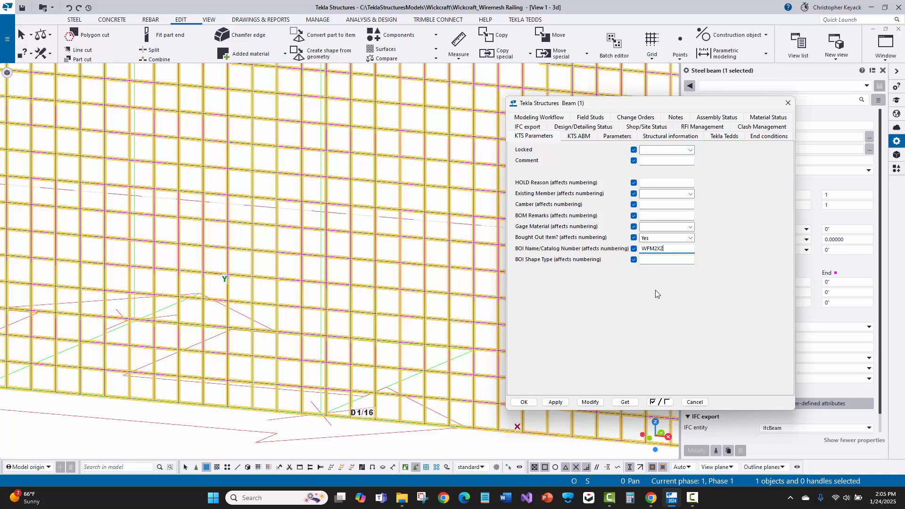
click(695, 402)
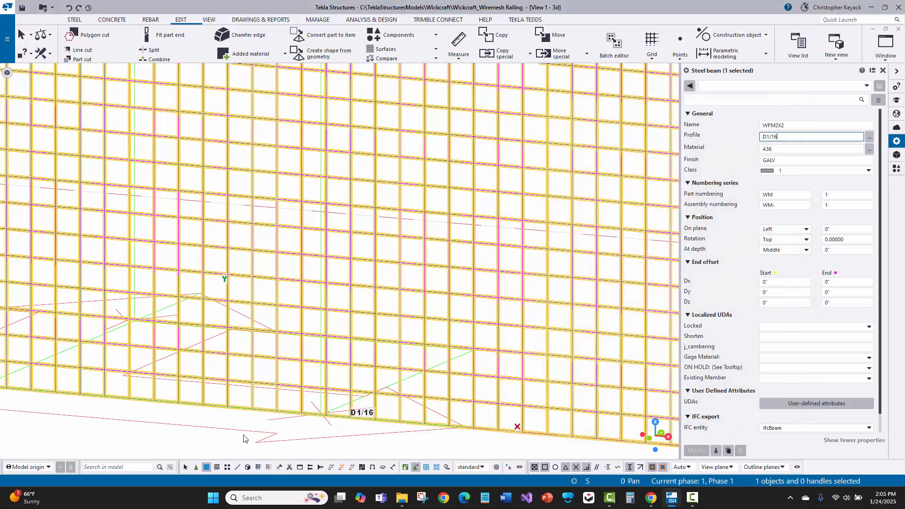
click(241, 438)
scroll(240, 438, down, 3)
middle_drag(28, 340, 80, 349)
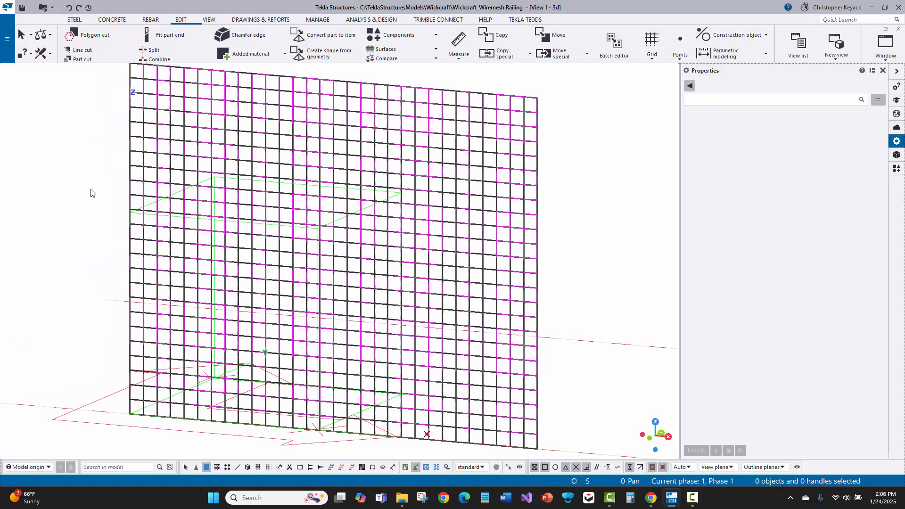
- Copy the mesh panel from the start point to the end point of its bottom wire, placing one copy 5'-0" along
scroll(91, 193, down, 3)
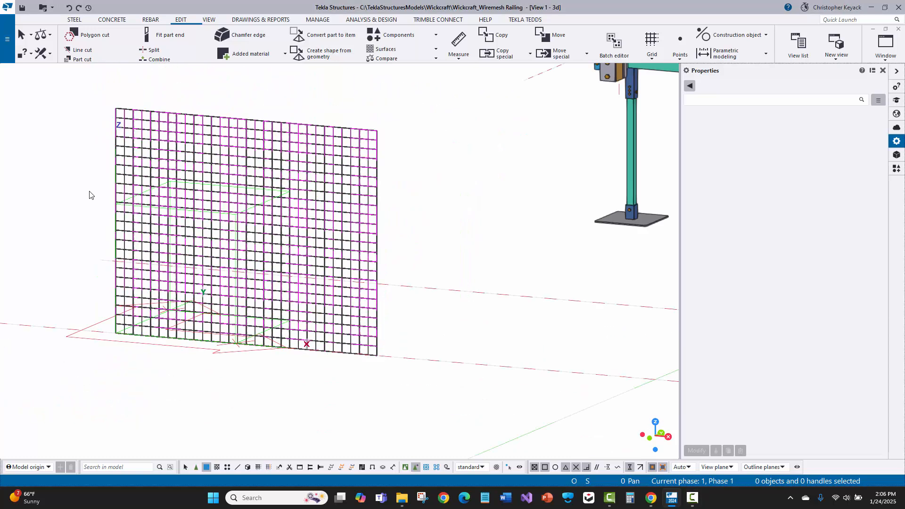
click(343, 360)
right_click(347, 358)
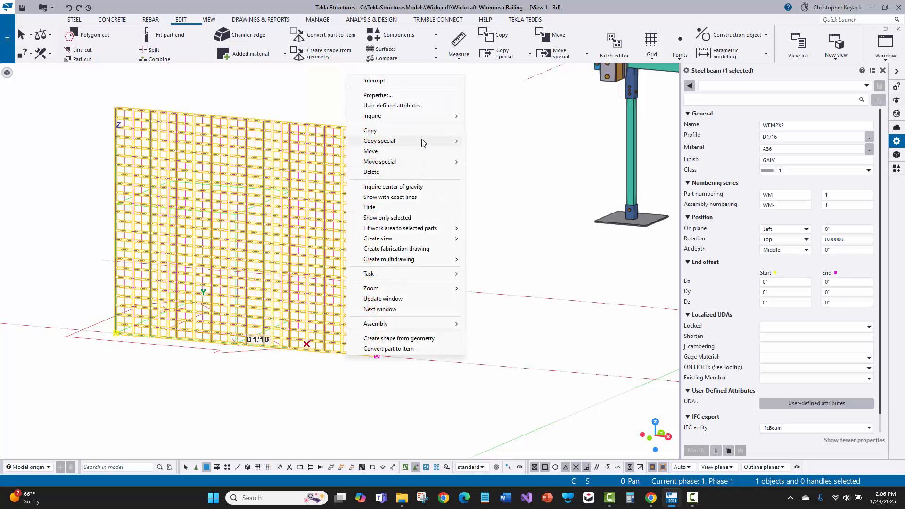
mouse_move(422, 142)
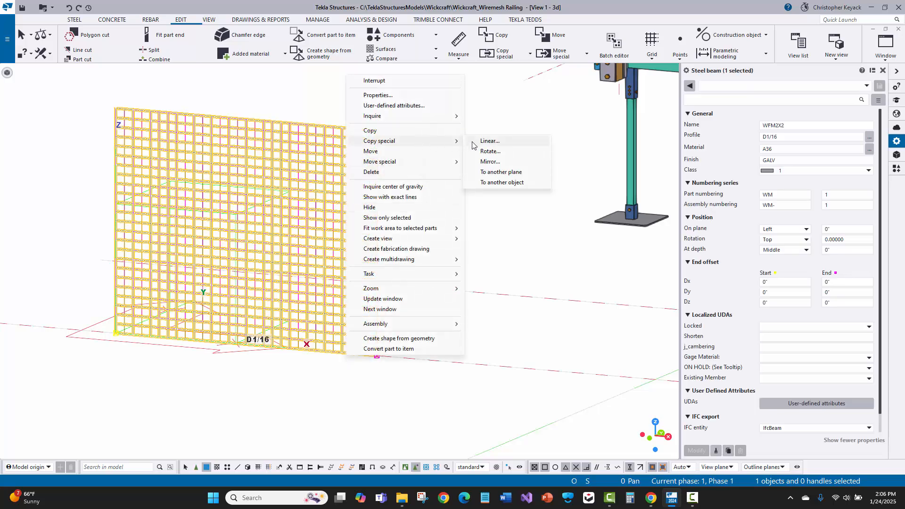
click(370, 131)
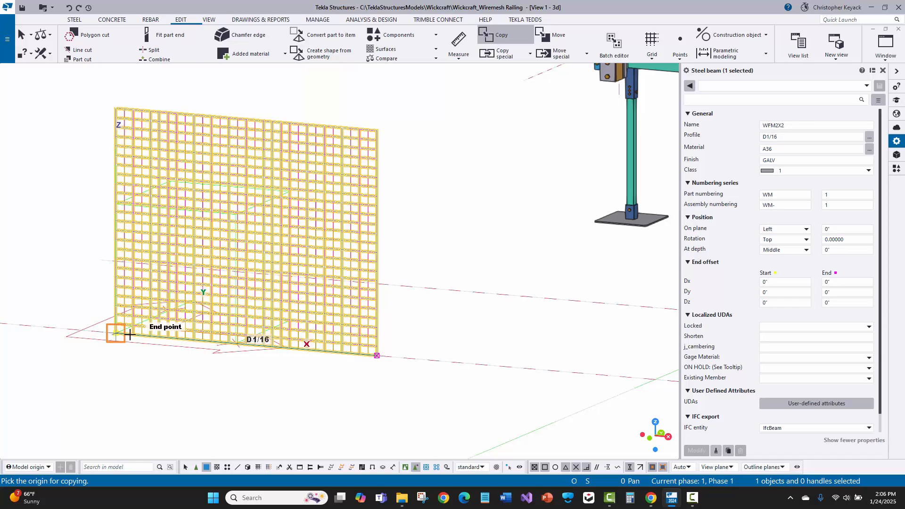
click(130, 334)
click(377, 356)
middle_drag(565, 386, 468, 384)
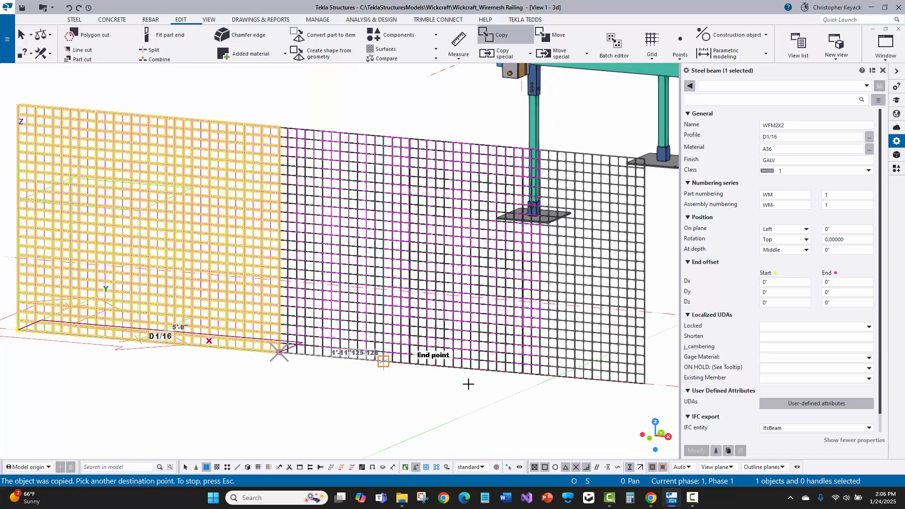
right_click(410, 211)
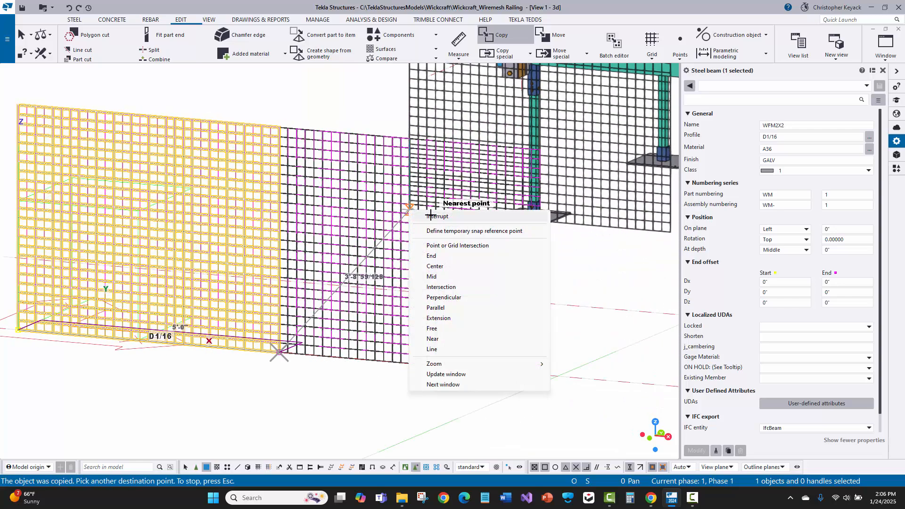
click(430, 216)
key(Escape)
scroll(246, 312, up, 2)
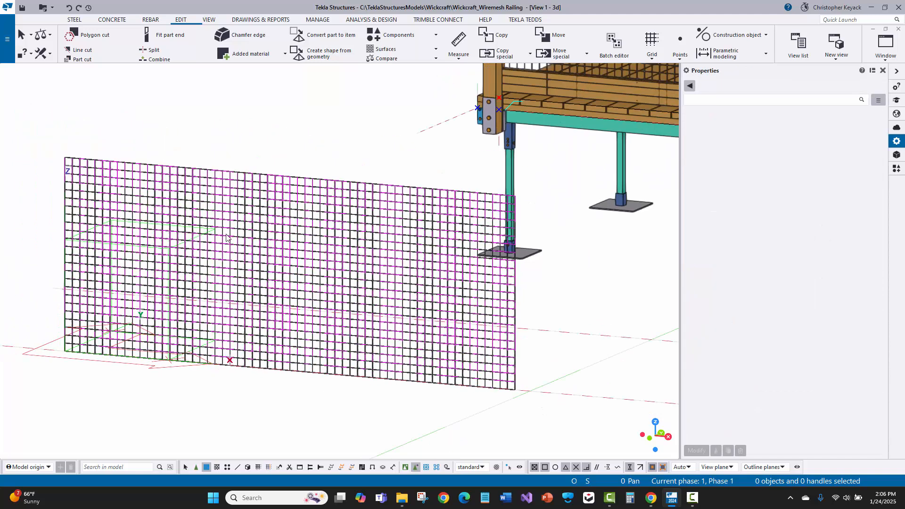
- Undo the copy of the mesh panel
middle_drag(193, 128, 242, 136)
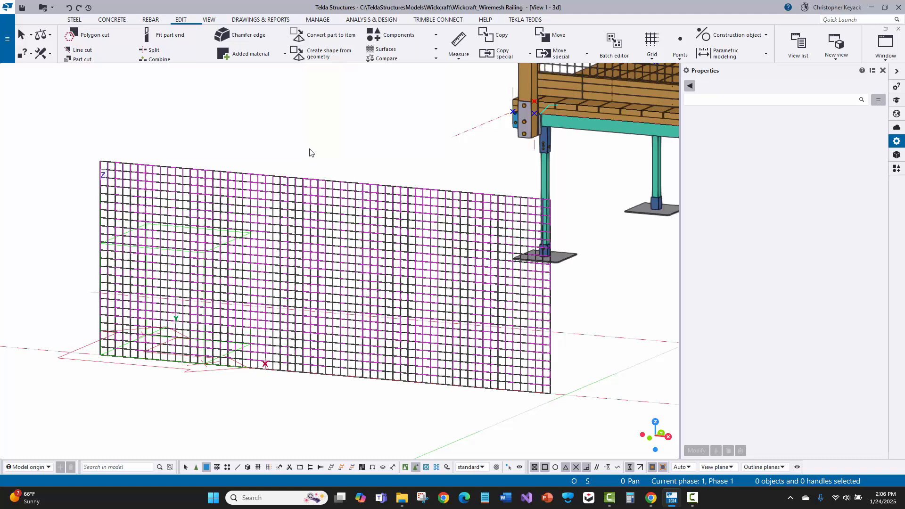
key(ctrl+z)
middle_drag(251, 154, 314, 141)
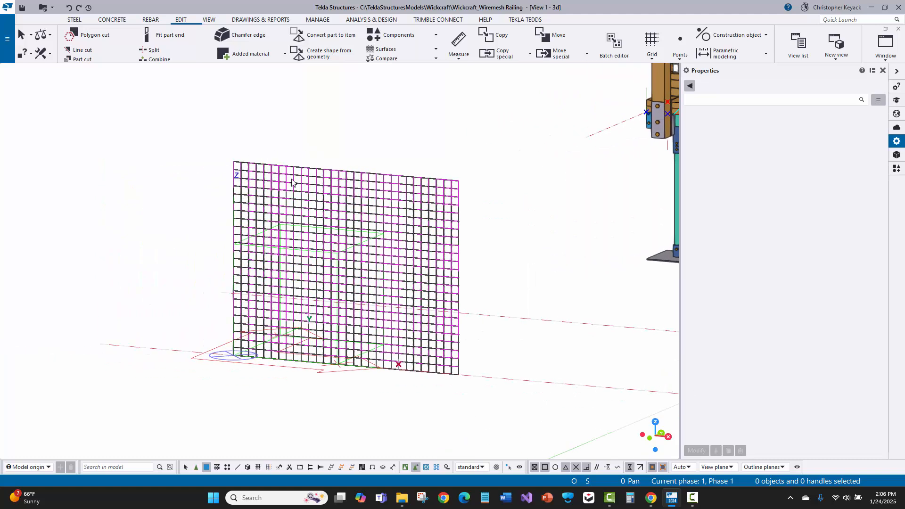
scroll(289, 175, up, 2)
middle_drag(344, 194, 305, 195)
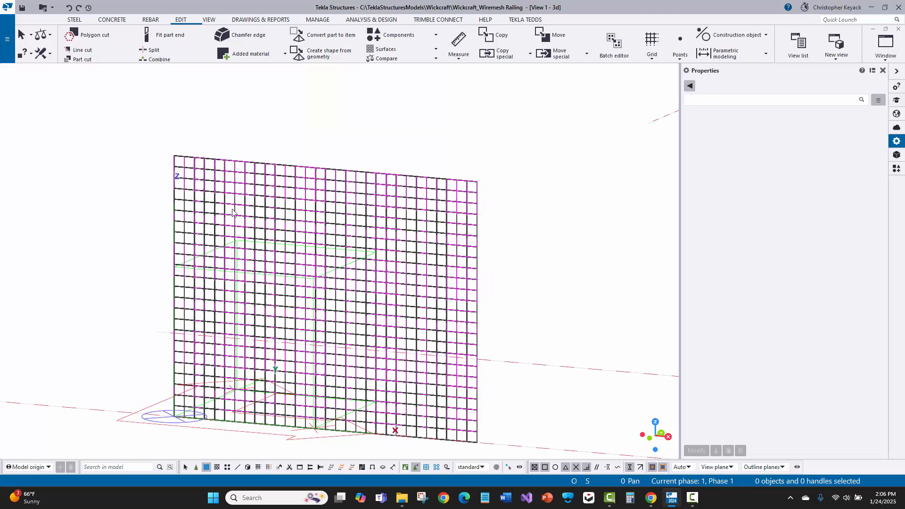
scroll(232, 211, down, 1)
scroll(362, 258, up, 1)
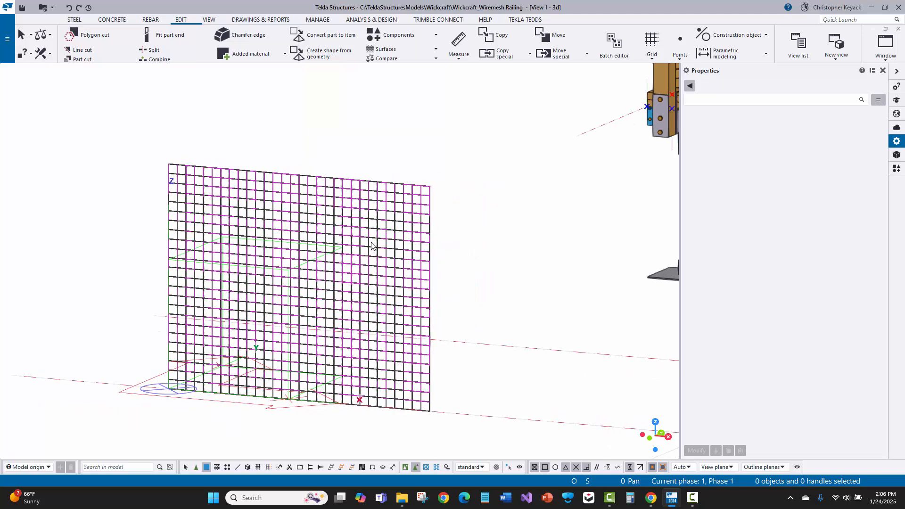
scroll(411, 190, up, 2)
middle_drag(166, 188, 252, 135)
scroll(144, 128, down, 1)
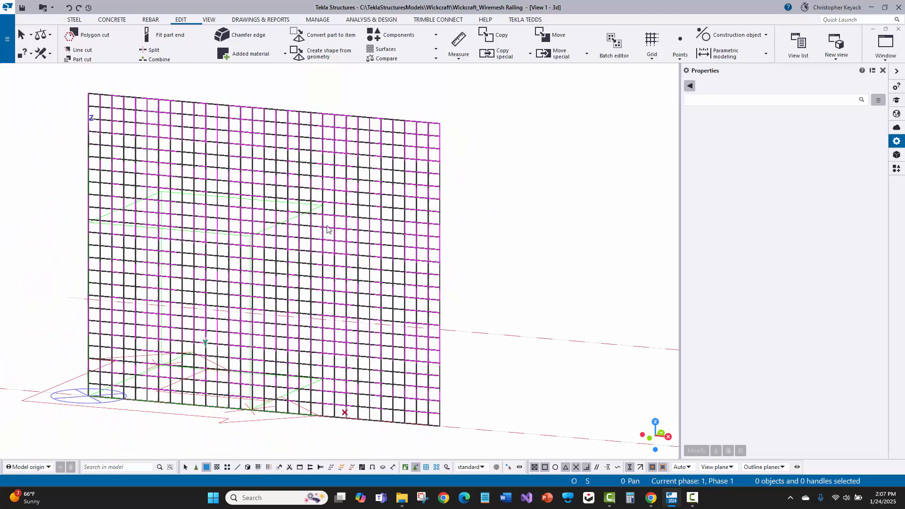
scroll(493, 239, up, 2)
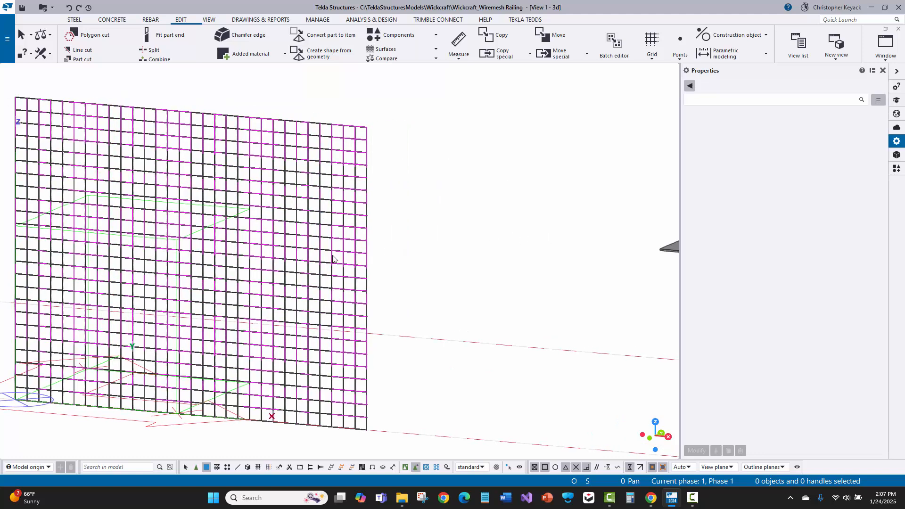
scroll(337, 266, down, 3)
scroll(337, 266, up, 1)
scroll(283, 270, down, 2)
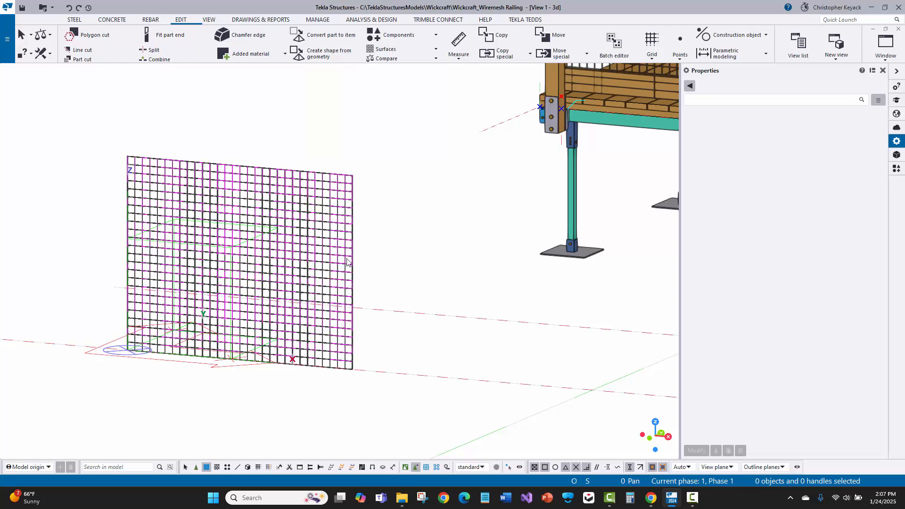
middle_drag(389, 250, 519, 237)
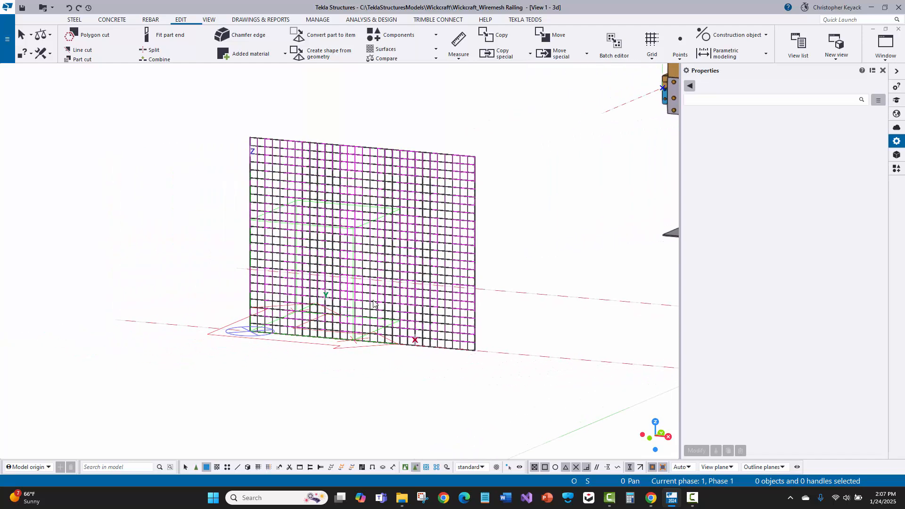
middle_drag(296, 313, 309, 364)
scroll(357, 376, up, 2)
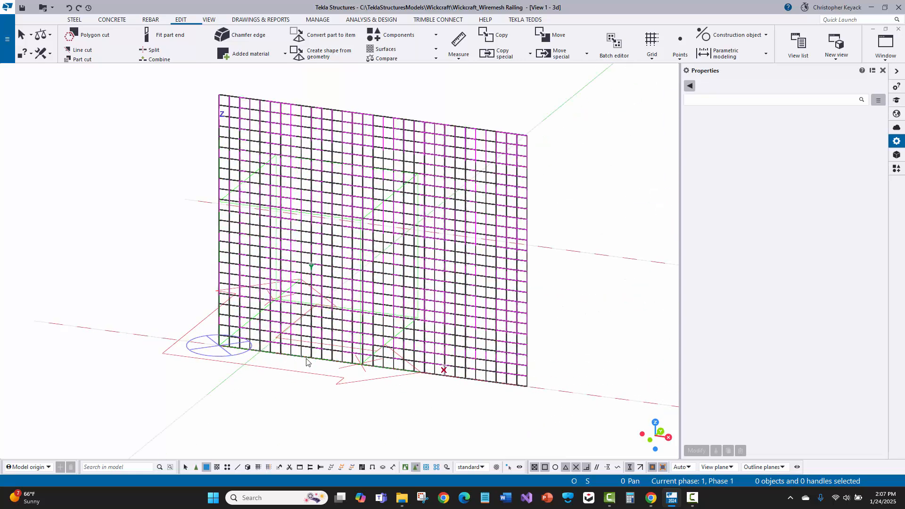
middle_drag(465, 359, 429, 378)
scroll(253, 309, down, 1)
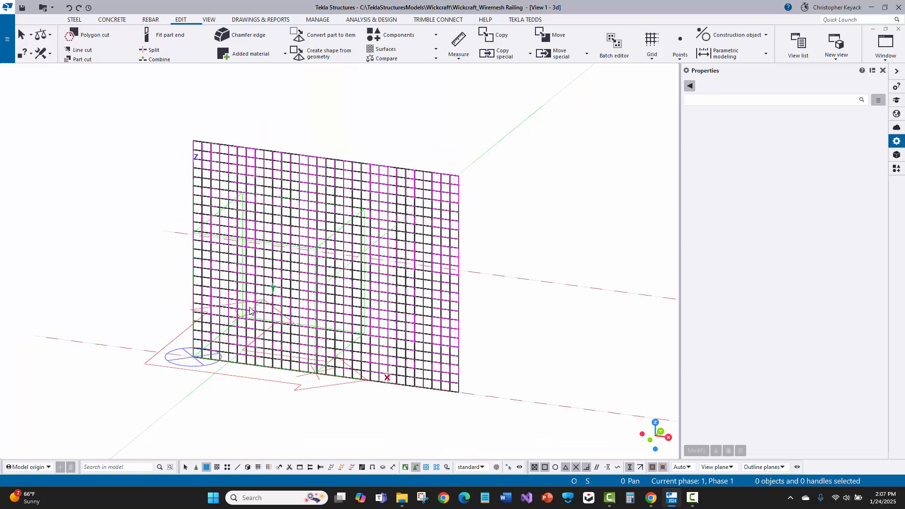
scroll(255, 363, up, 4)
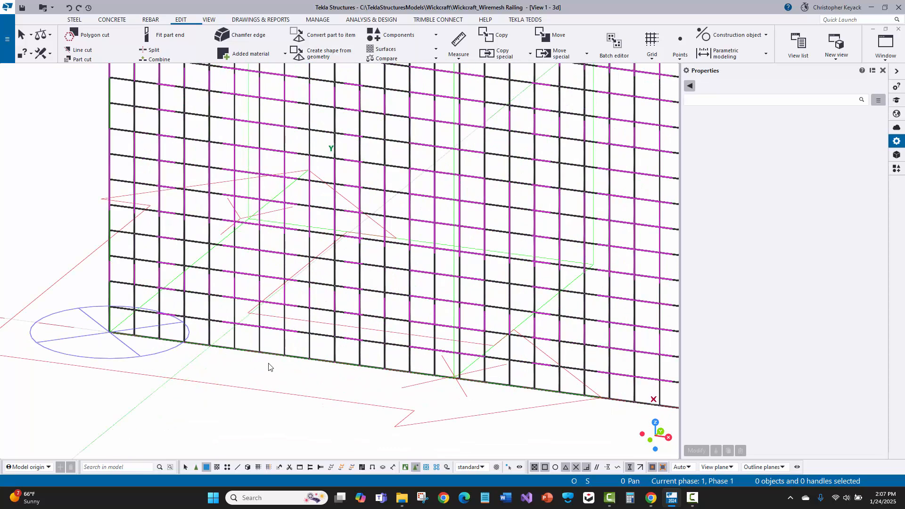
- Select the whole mesh panel by its bottom wire and examine the panel and its start and end corners
click(274, 361)
scroll(269, 364, down, 3)
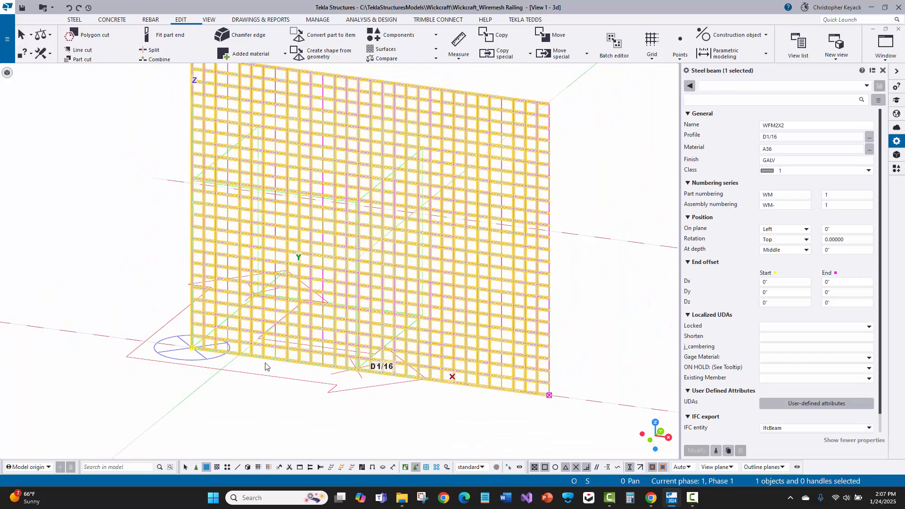
middle_drag(258, 313, 212, 365)
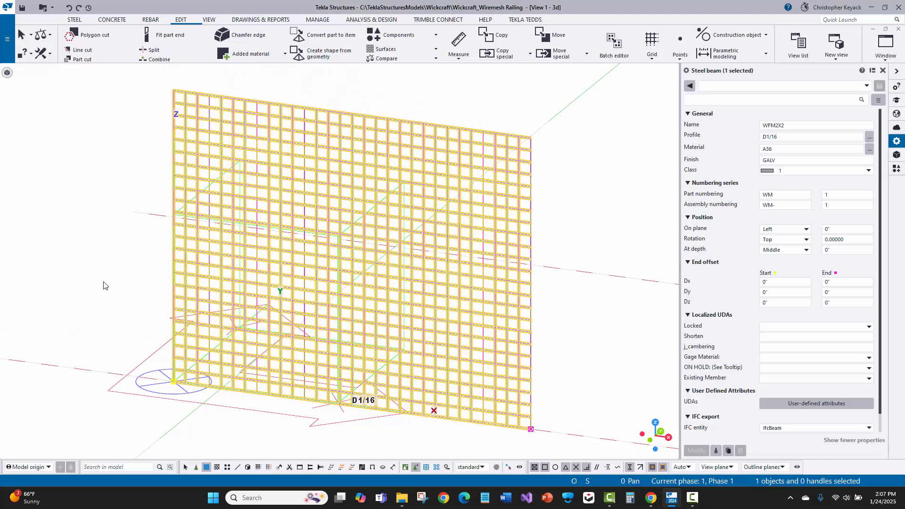
scroll(158, 335, up, 5)
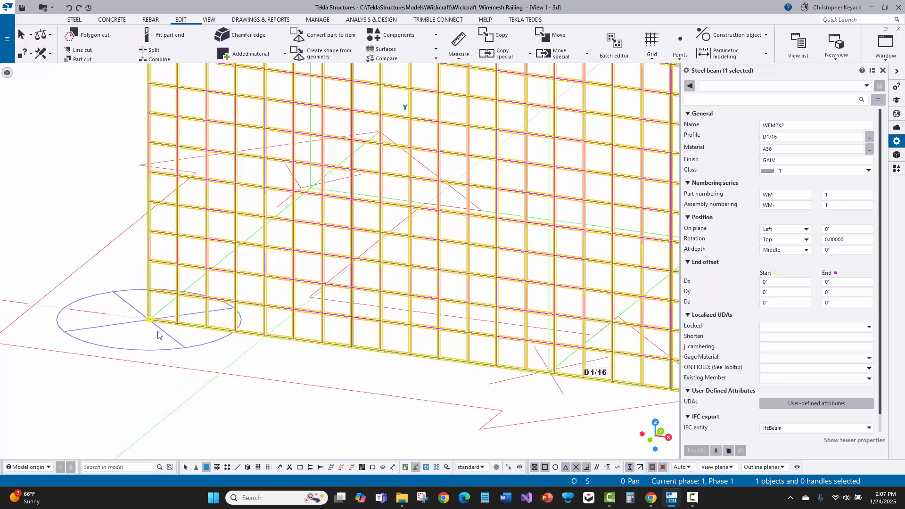
scroll(158, 335, up, 5)
scroll(157, 321, down, 8)
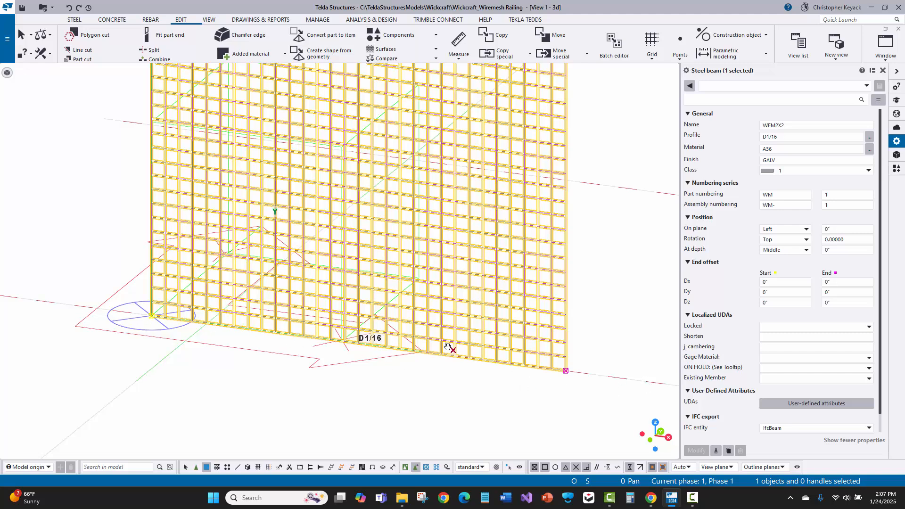
scroll(448, 349, down, 2)
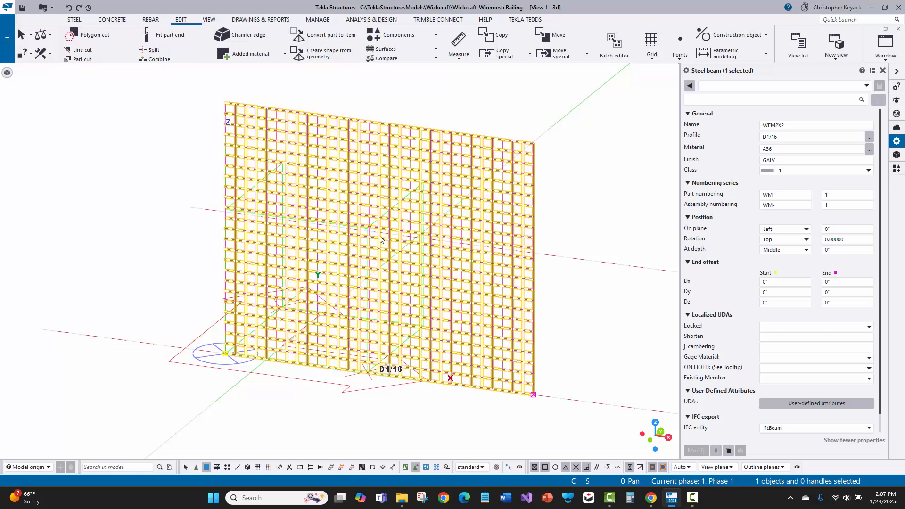
scroll(379, 239, up, 1)
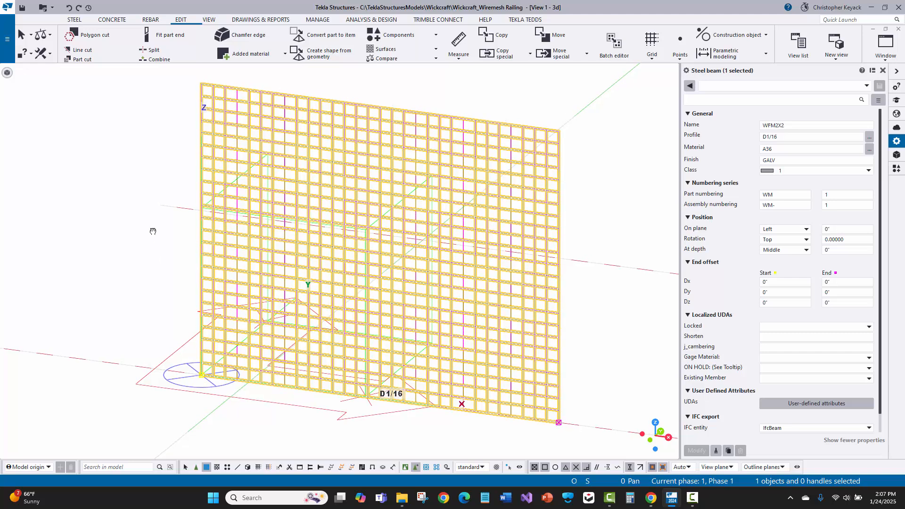
middle_drag(151, 231, 152, 243)
scroll(152, 243, down, 1)
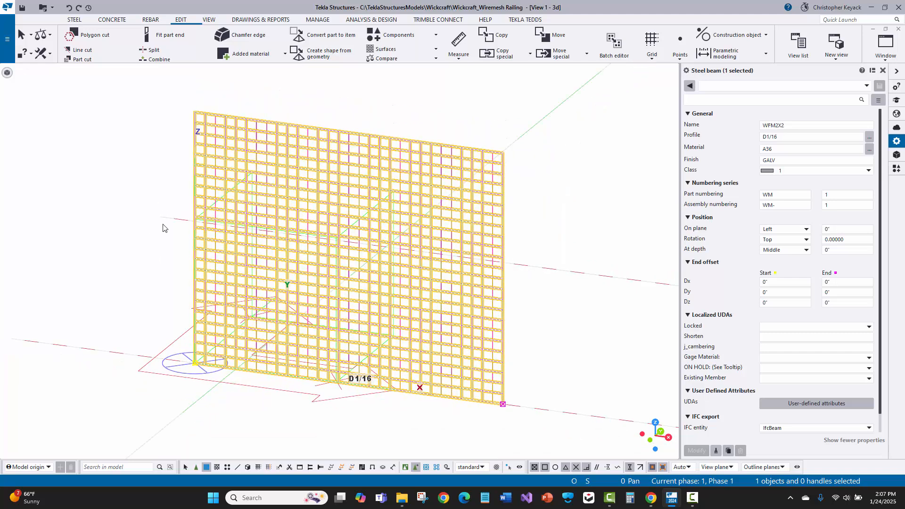
scroll(163, 229, up, 1)
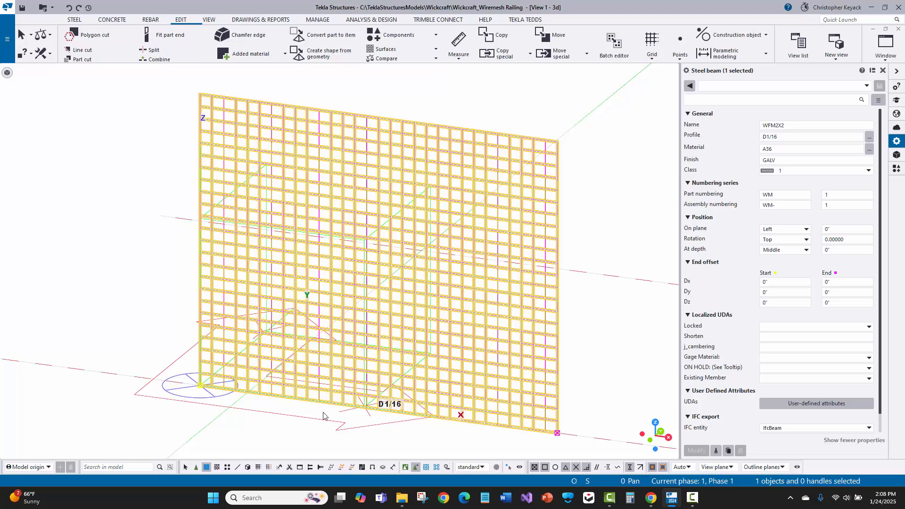
middle_drag(151, 240, 147, 241)
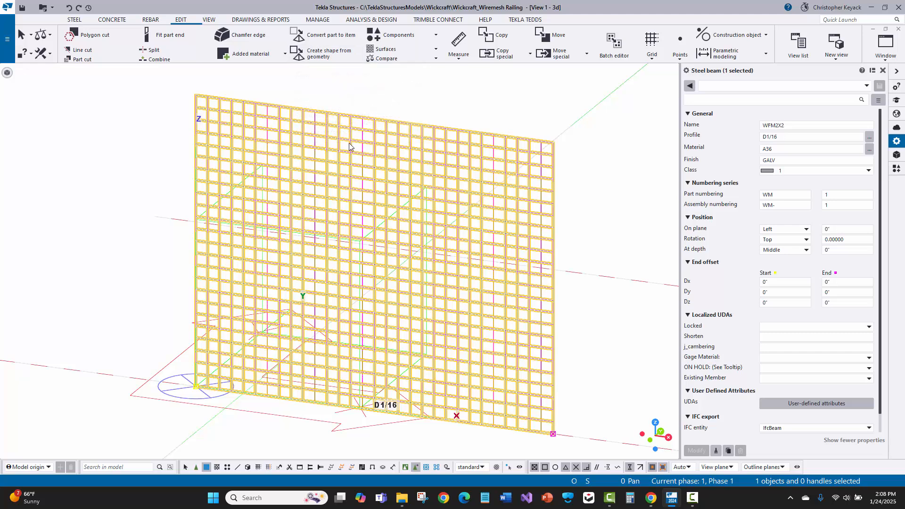
- Create a catalog shape from the mesh panel's geometry and clear the selection
click(315, 55)
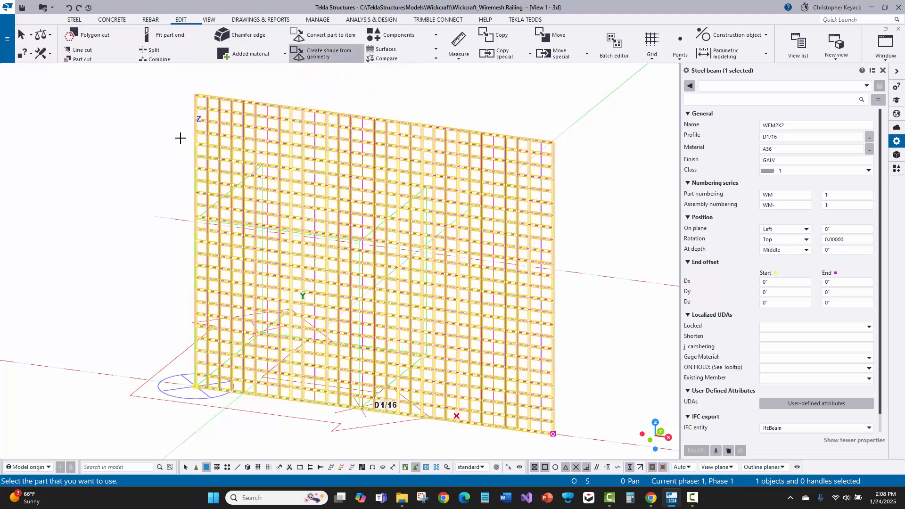
click(195, 137)
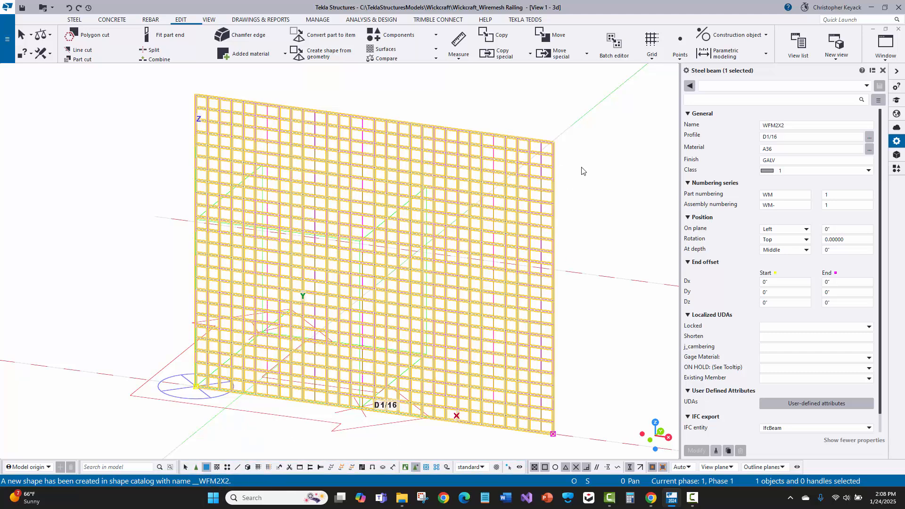
click(595, 172)
- Clear the selection and start creating a steel item
middle_drag(547, 208, 321, 200)
scroll(319, 200, down, 2)
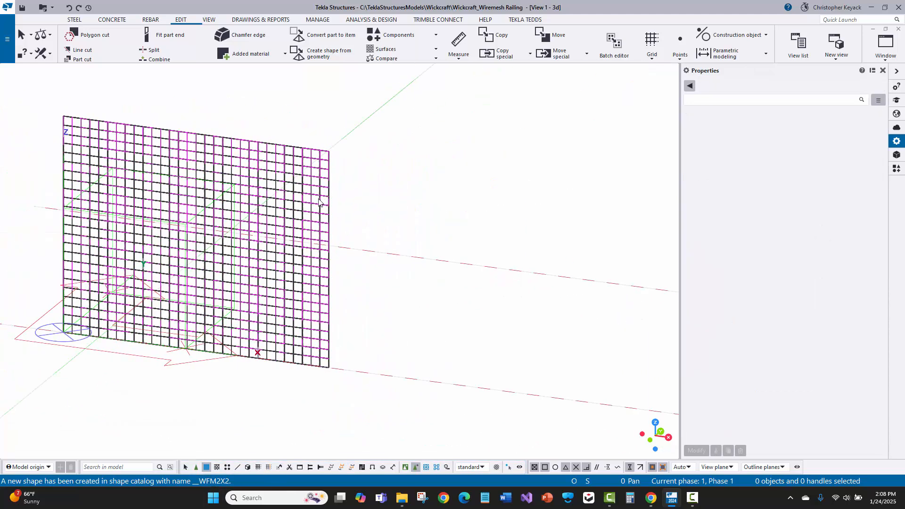
click(73, 20)
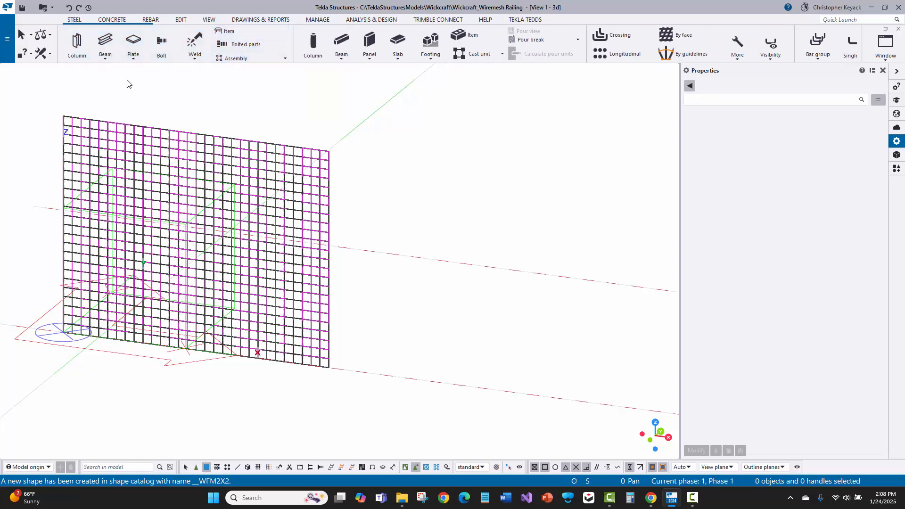
click(227, 31)
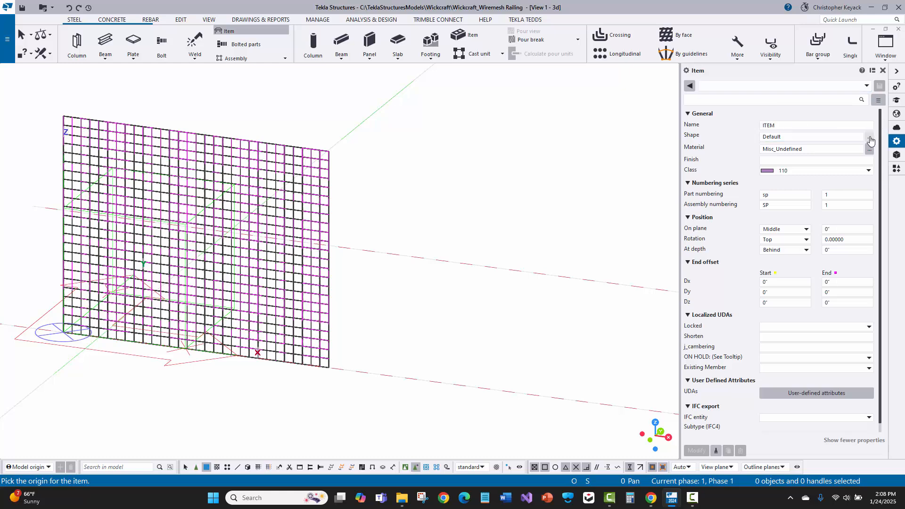
- Examine the ungrouped __WFM2X2 shape and its properties in the shape catalog
click(870, 138)
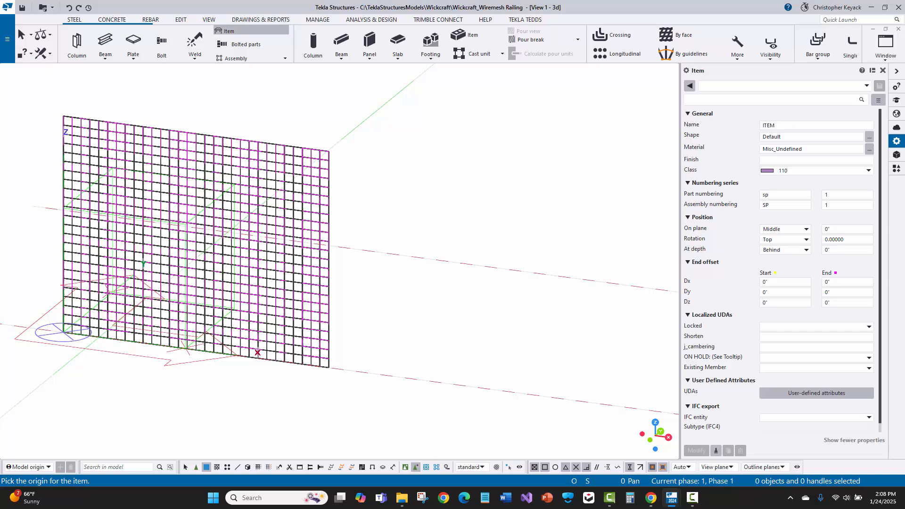
drag(904, 146, 383, 107)
click(365, 190)
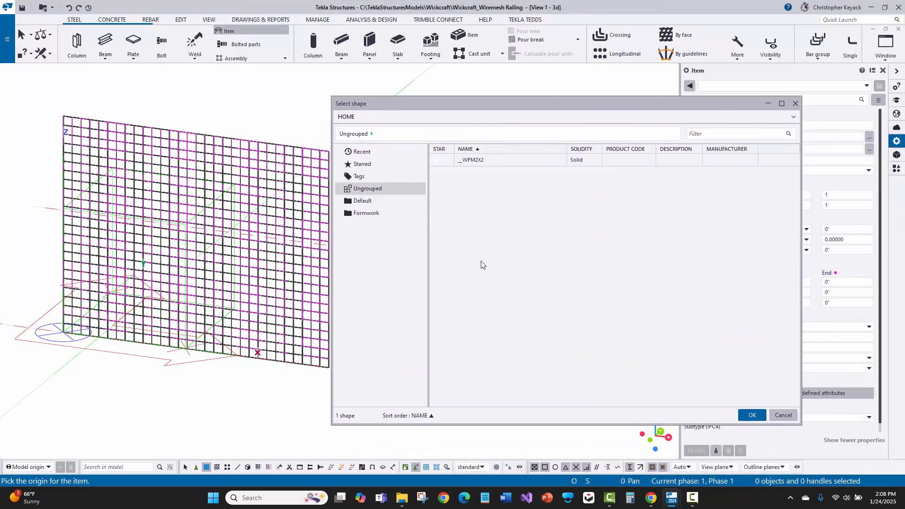
click(475, 163)
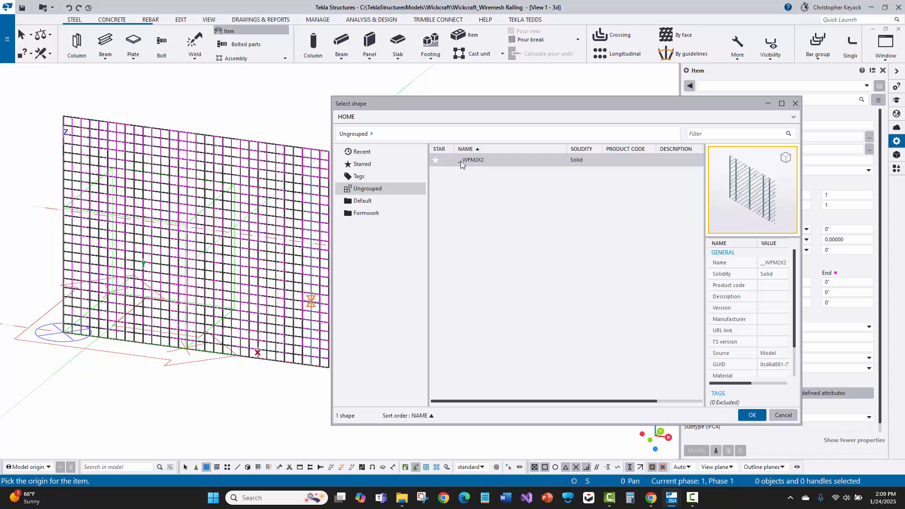
click(488, 163)
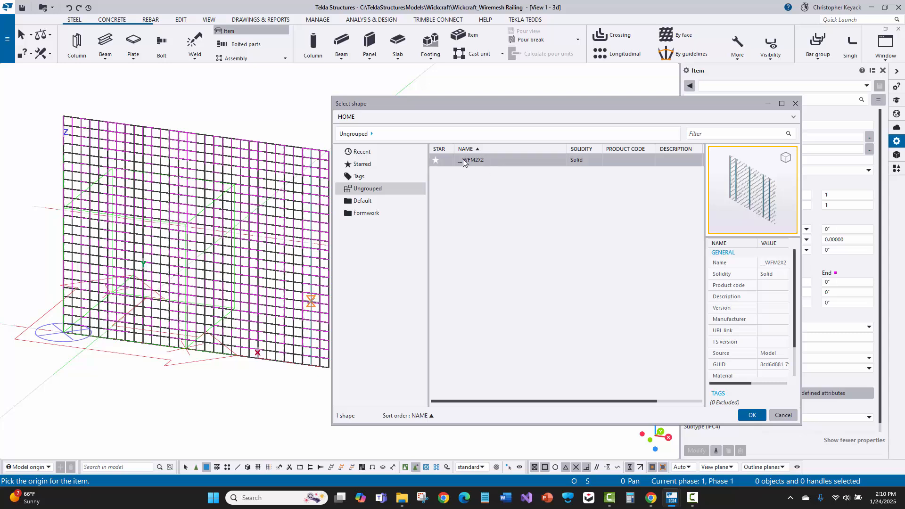
click(771, 265)
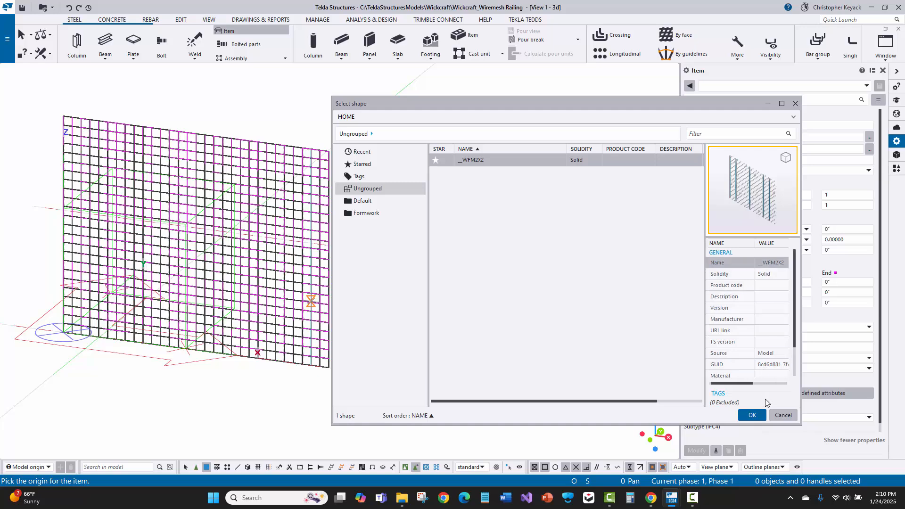
click(783, 416)
- Place a Default-shape item on the grid line beyond the mesh panel, directed along that line, and select it
middle_drag(436, 290, 304, 221)
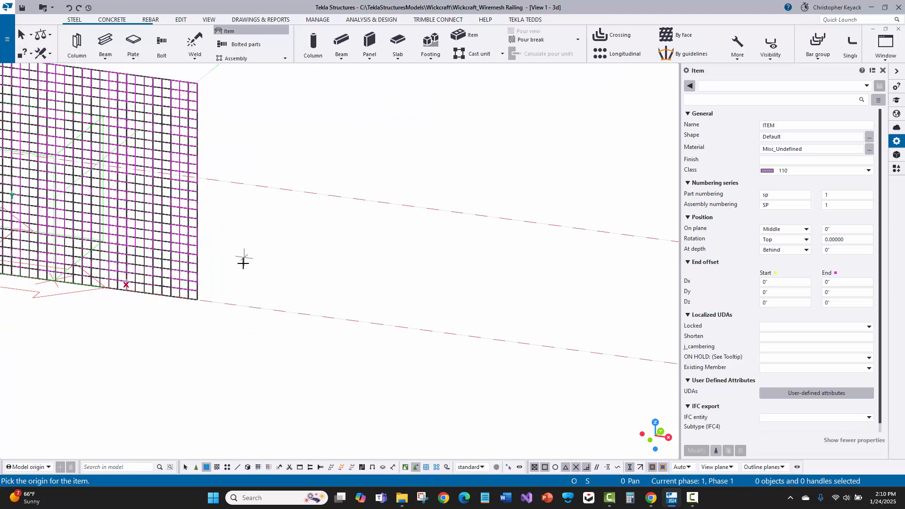
click(257, 308)
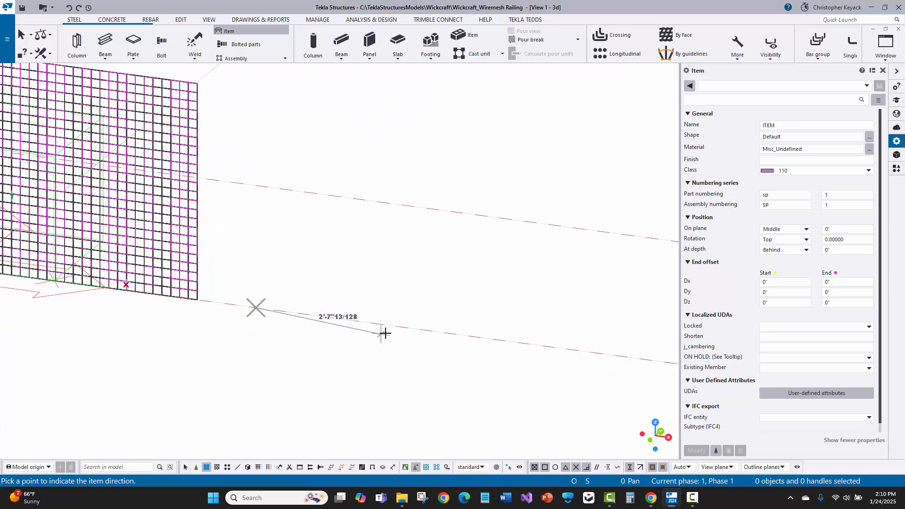
click(469, 337)
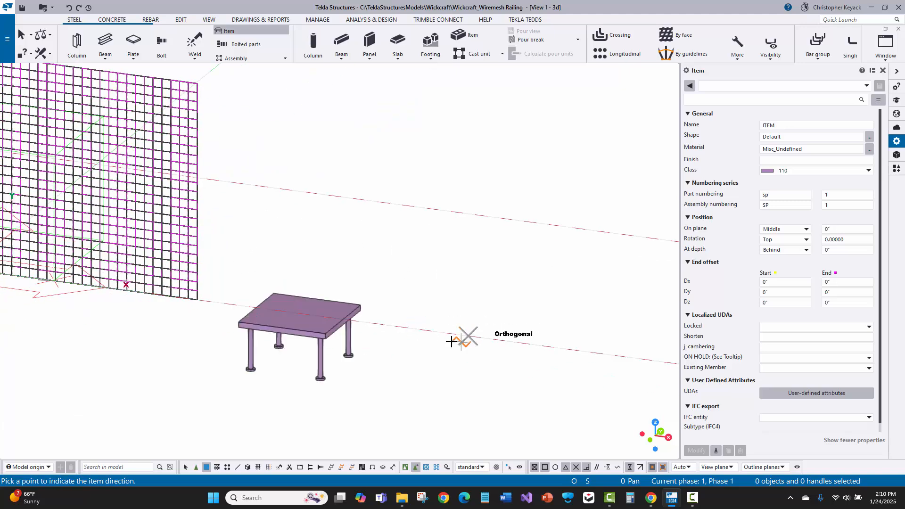
right_click(423, 285)
click(453, 286)
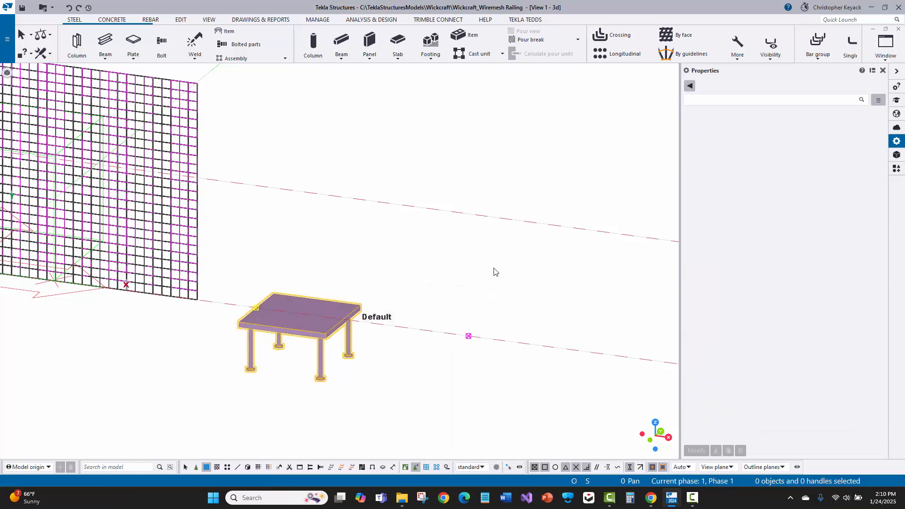
- Change the placed item's shape to the ungrouped catalog shape __WFM2X2
click(869, 137)
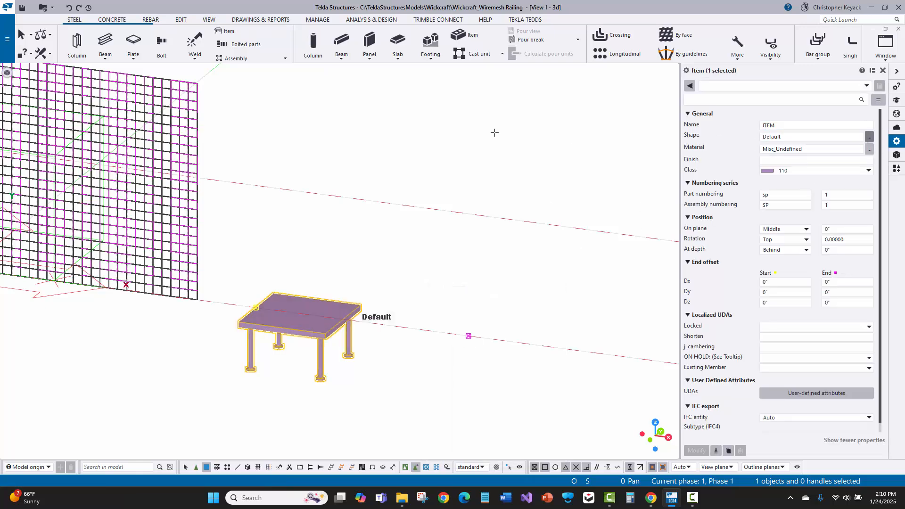
click(375, 189)
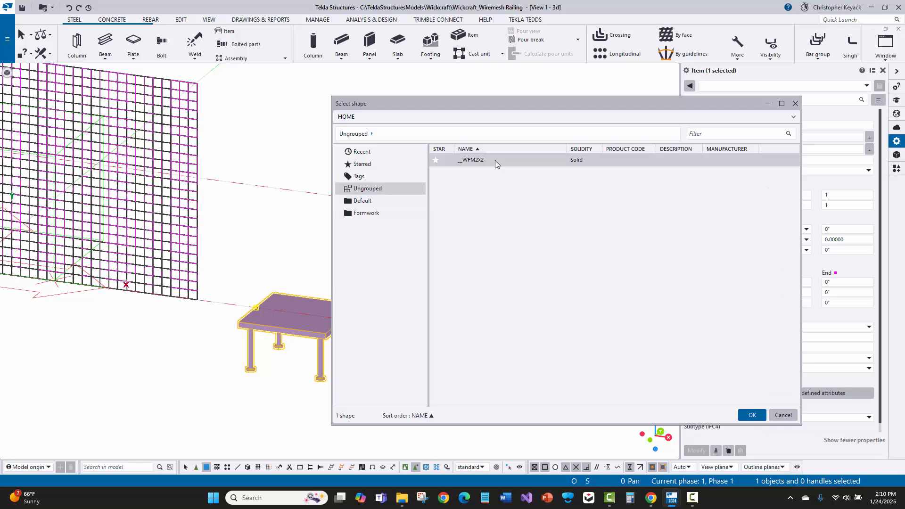
click(495, 160)
click(753, 415)
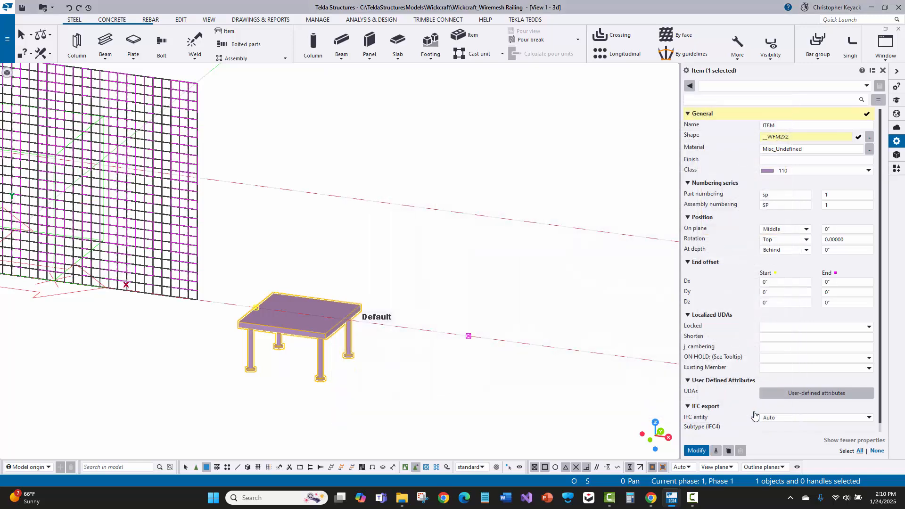
click(698, 452)
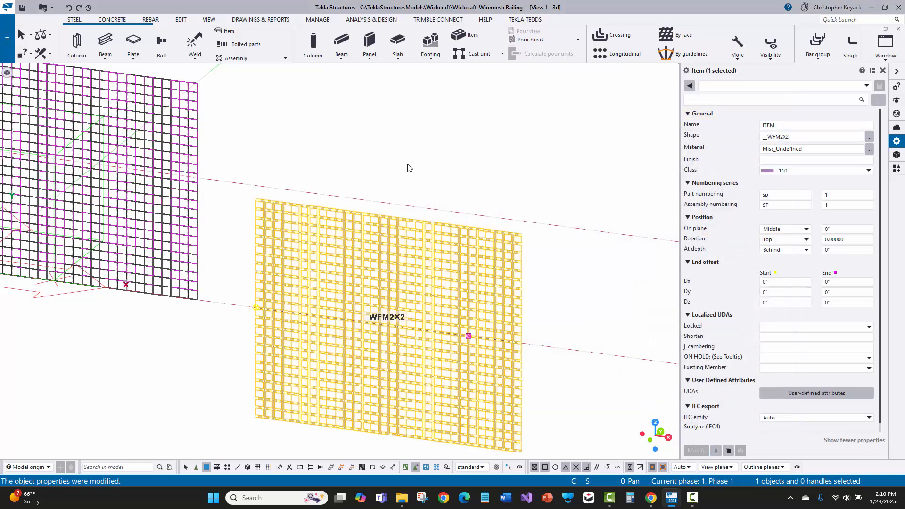
- Compare the mesh item's start and end handles with the start and end points of the original mesh panel
click(362, 372)
click(369, 278)
scroll(252, 229, up, 3)
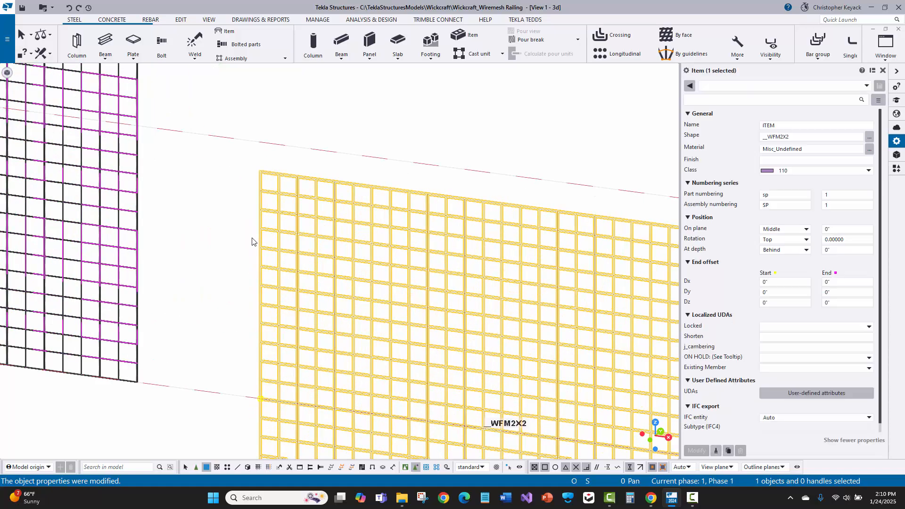
middle_drag(236, 228, 166, 140)
scroll(166, 173, down, 2)
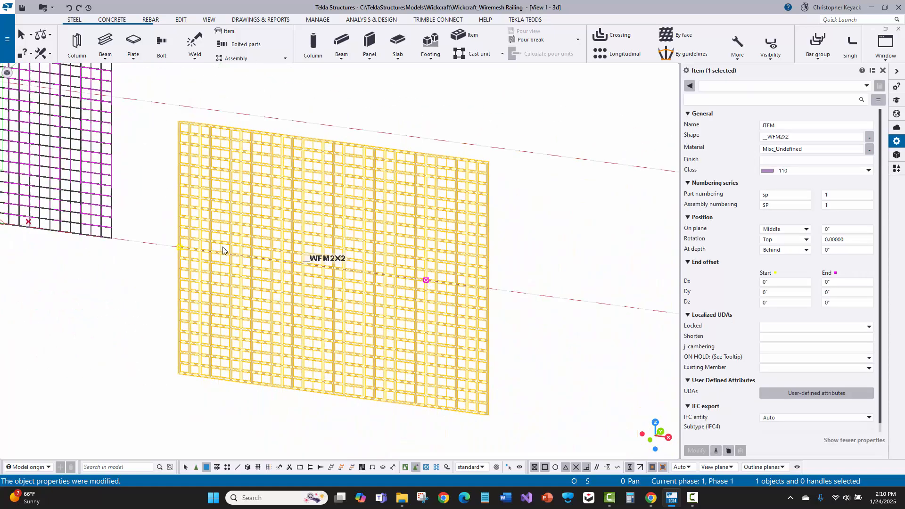
scroll(189, 242, down, 2)
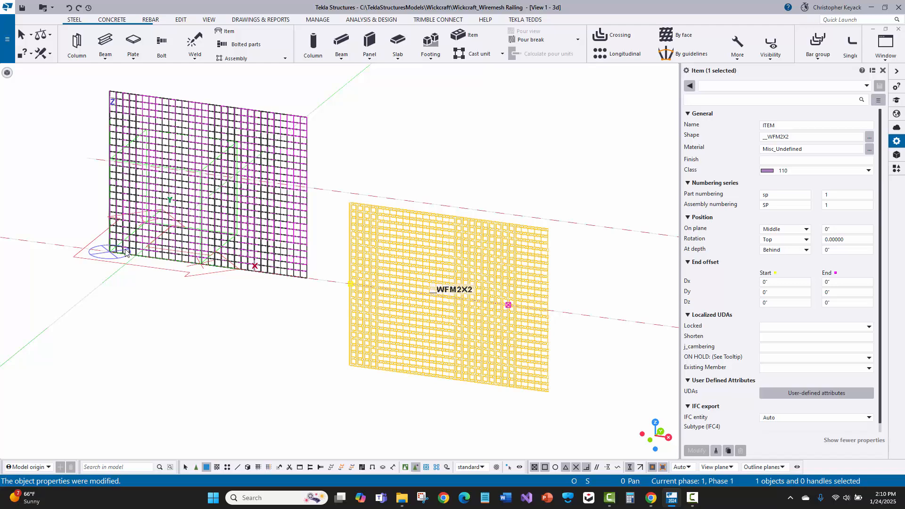
scroll(152, 263, up, 3)
click(158, 257)
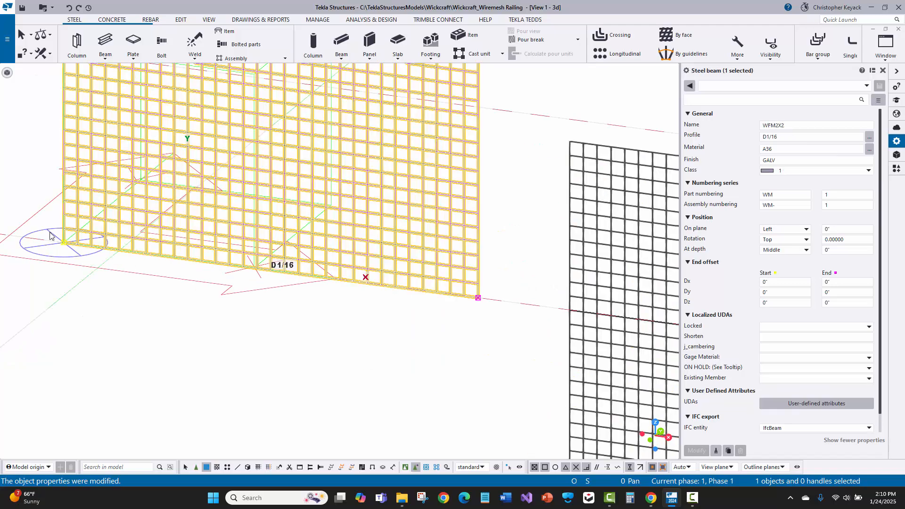
middle_drag(458, 264, 242, 202)
scroll(242, 204, down, 2)
click(437, 226)
middle_drag(439, 225, 363, 265)
scroll(362, 268, down, 1)
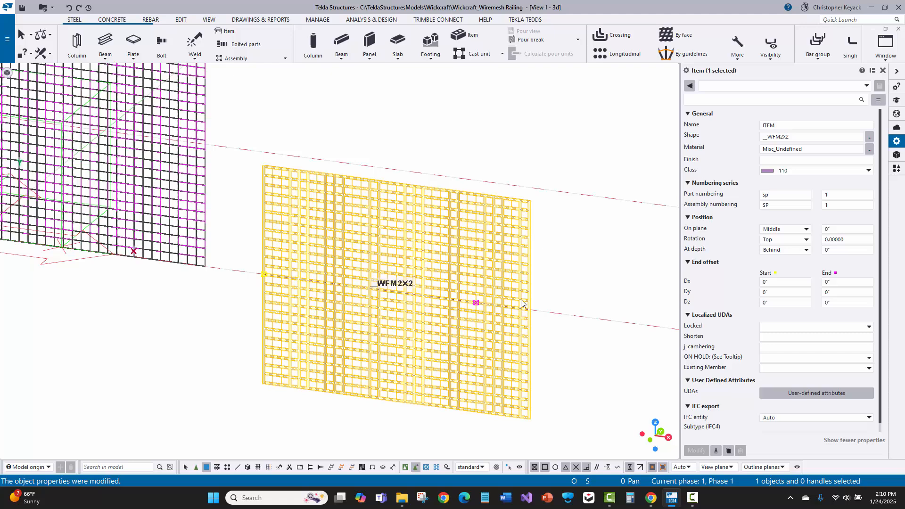
click(476, 302)
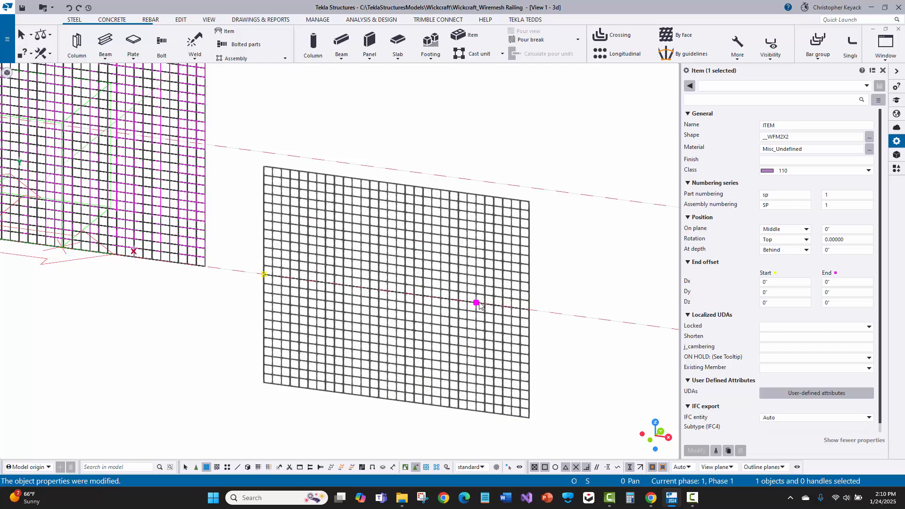
- Set the mesh item's depth position to Front
click(456, 277)
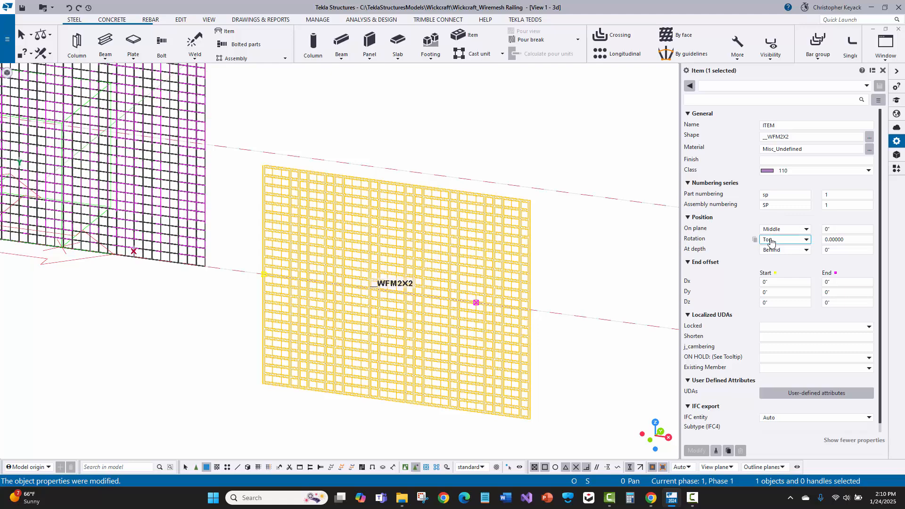
click(780, 250)
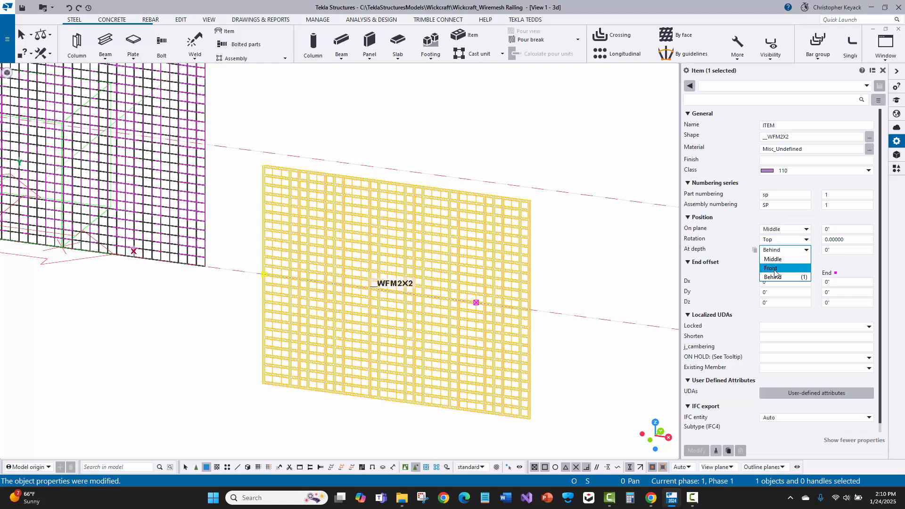
click(775, 269)
click(697, 451)
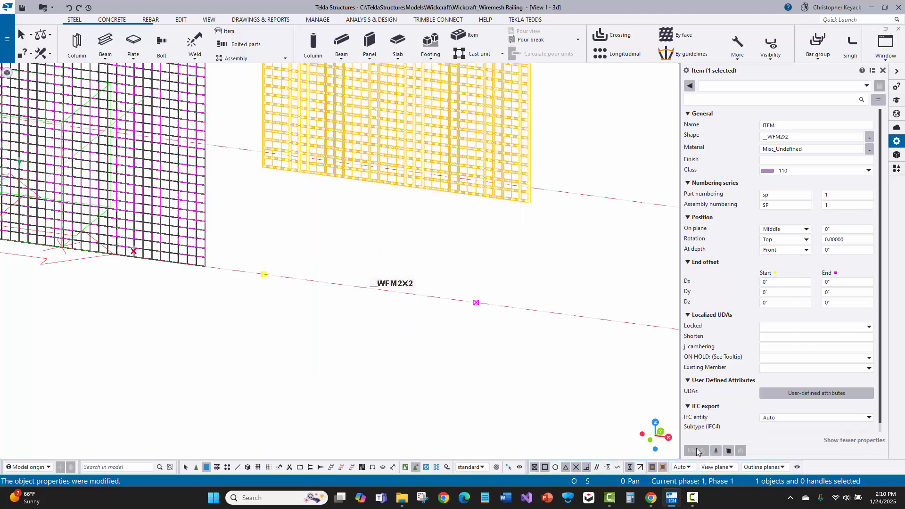
middle_drag(556, 230, 547, 270)
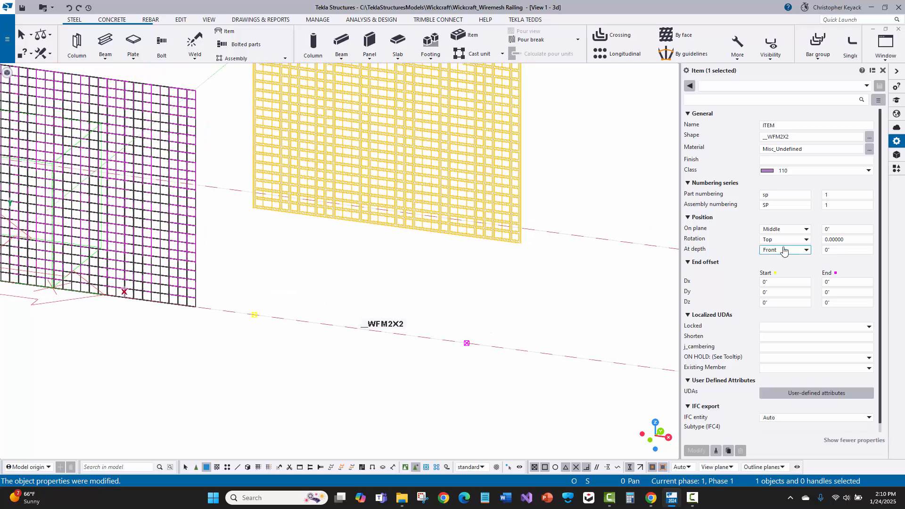
- Set the mesh item's rotation to Front and examine its orientation
click(779, 239)
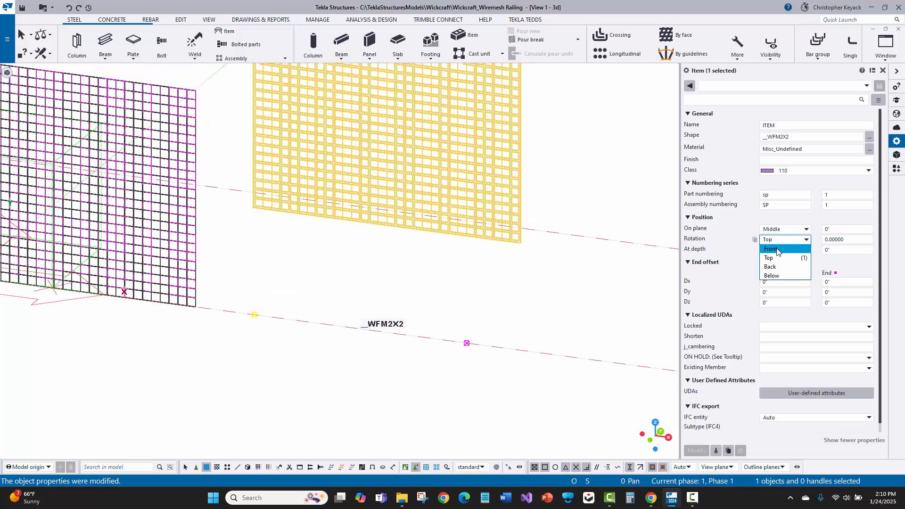
click(776, 249)
click(697, 451)
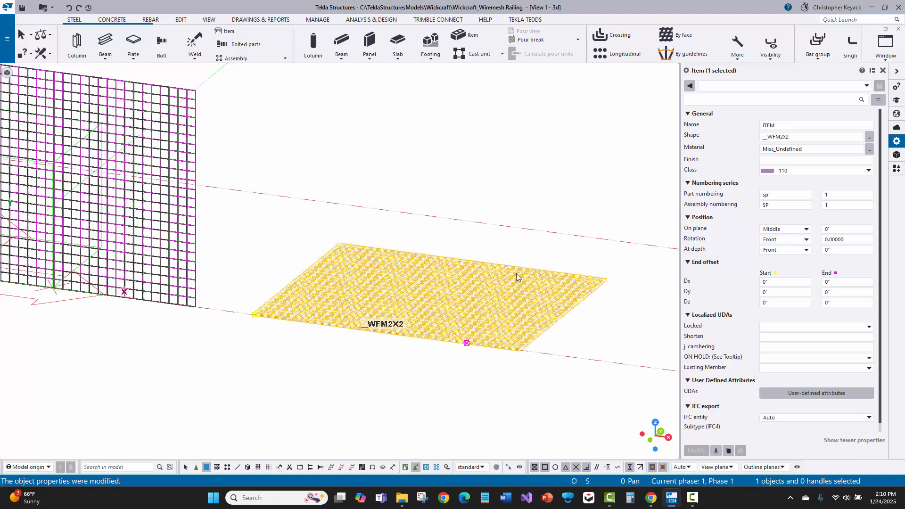
scroll(463, 284, up, 3)
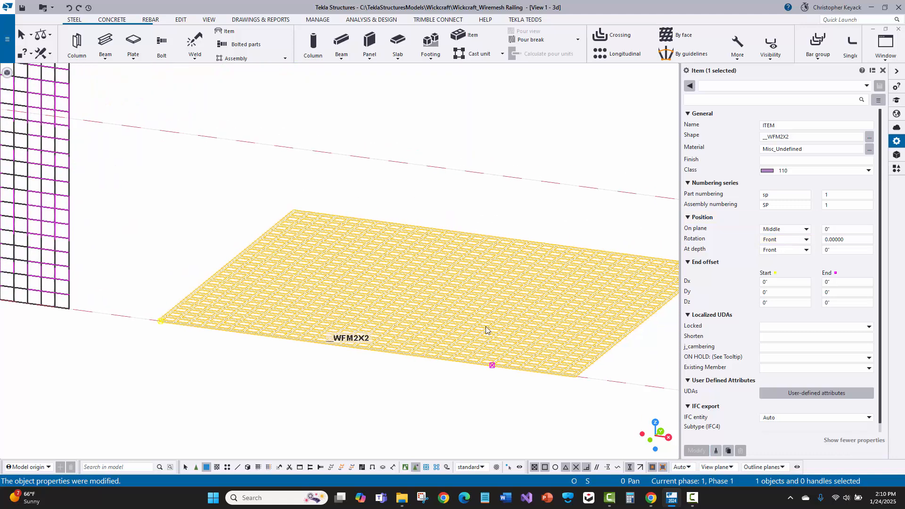
- Set the mesh item's rotation back to Top
click(783, 250)
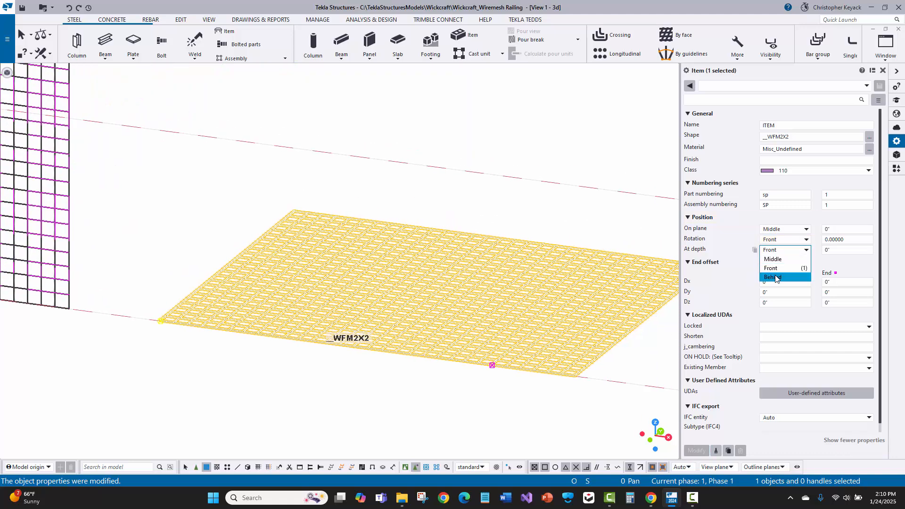
click(778, 240)
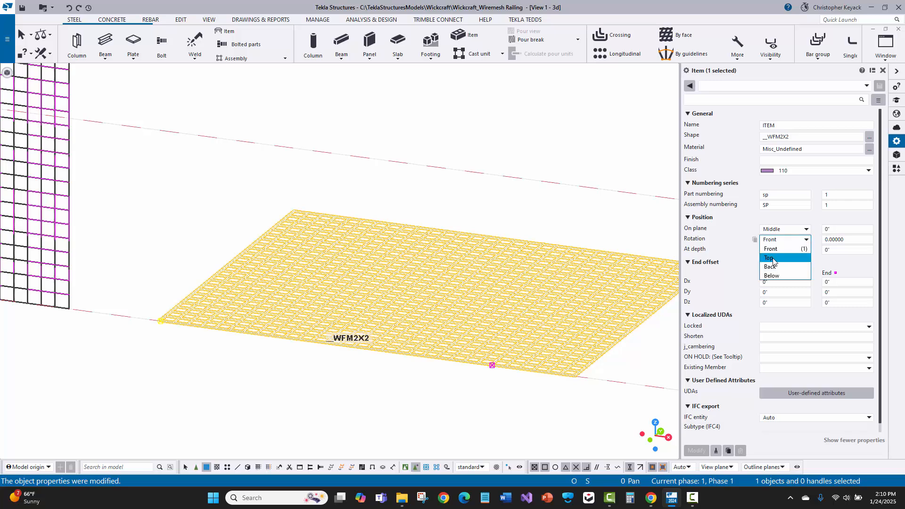
click(776, 258)
click(696, 451)
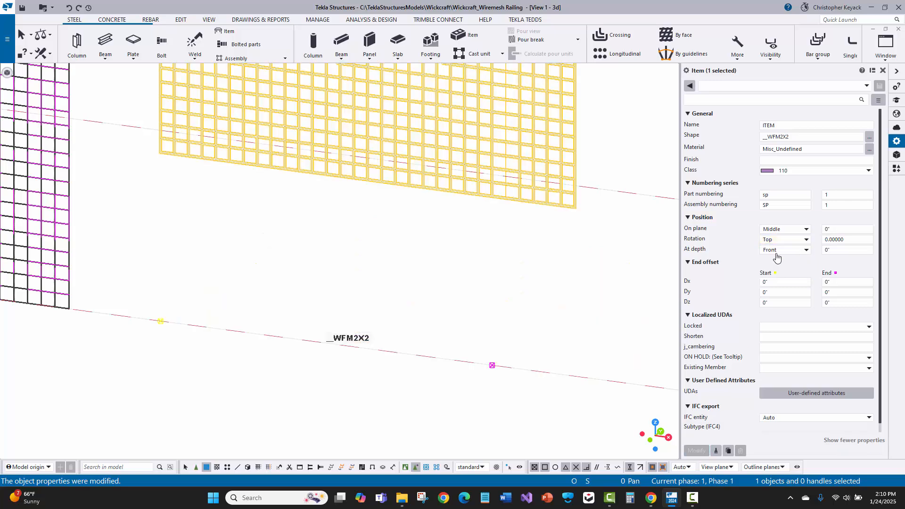
- Set the mesh item's on-plane position to Right
click(776, 230)
click(777, 249)
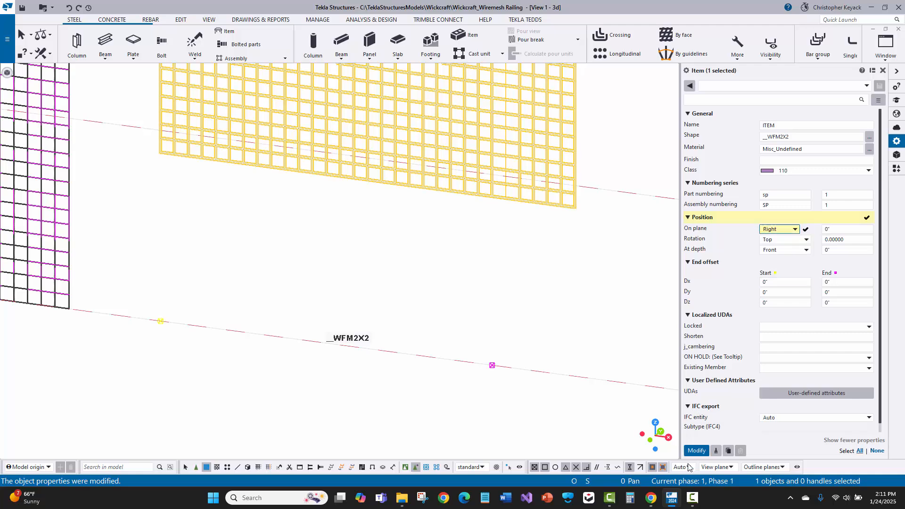
click(697, 451)
- Set the mesh item's on-plane position to Left
click(776, 230)
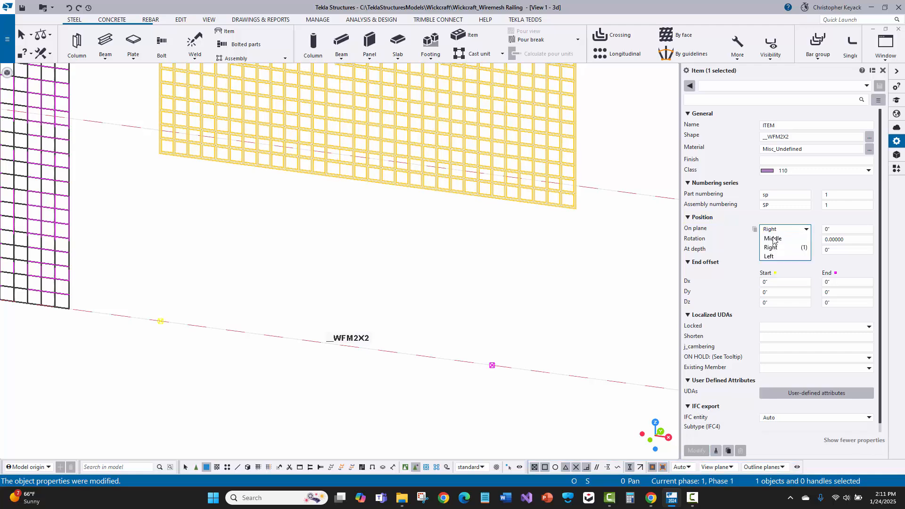
click(776, 259)
click(697, 451)
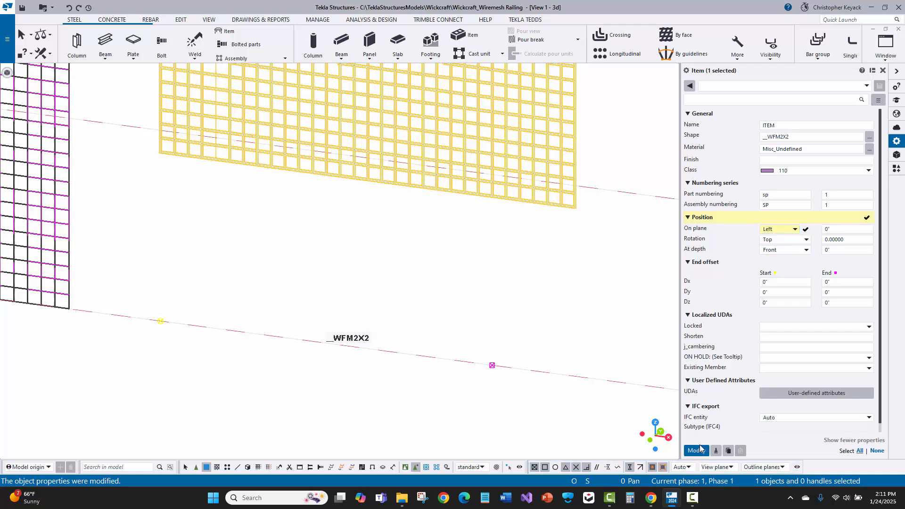
- Set the mesh item's at-depth position to Middle
click(599, 335)
scroll(548, 344, down, 3)
click(477, 261)
scroll(505, 309, down, 2)
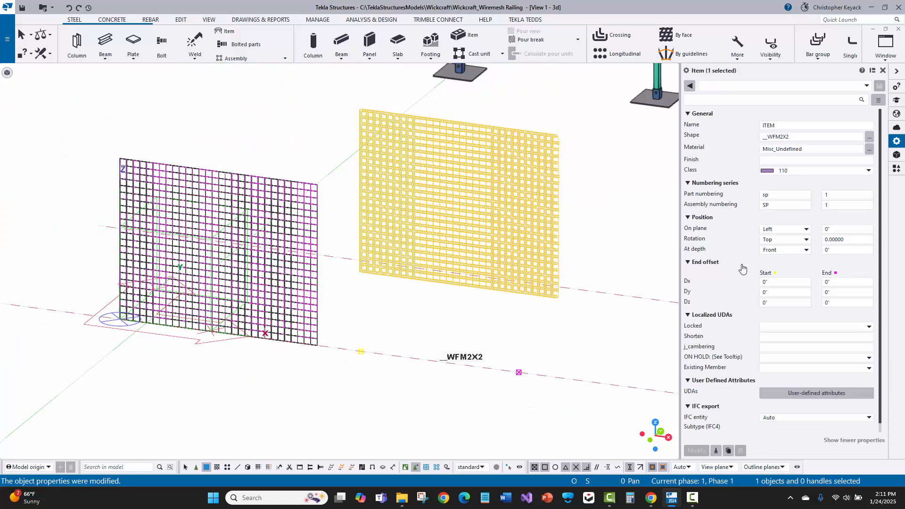
click(785, 250)
click(778, 270)
click(697, 451)
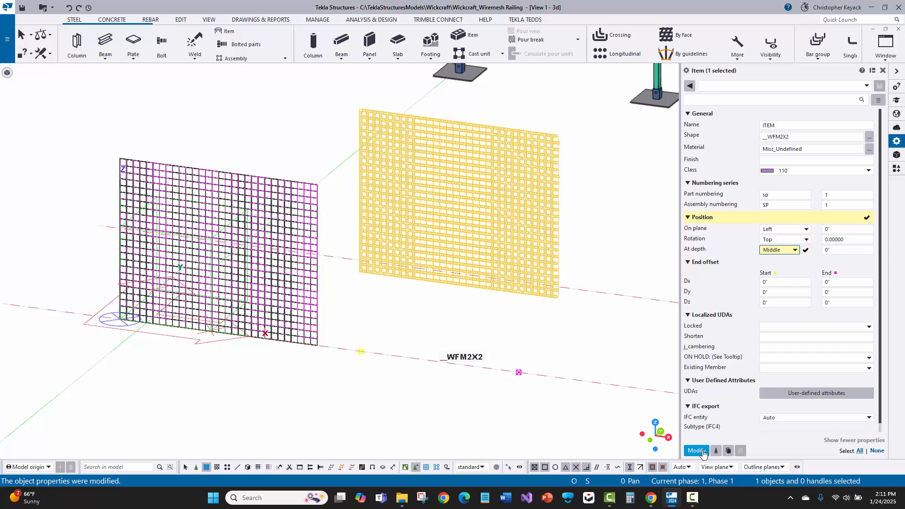
click(608, 324)
click(526, 308)
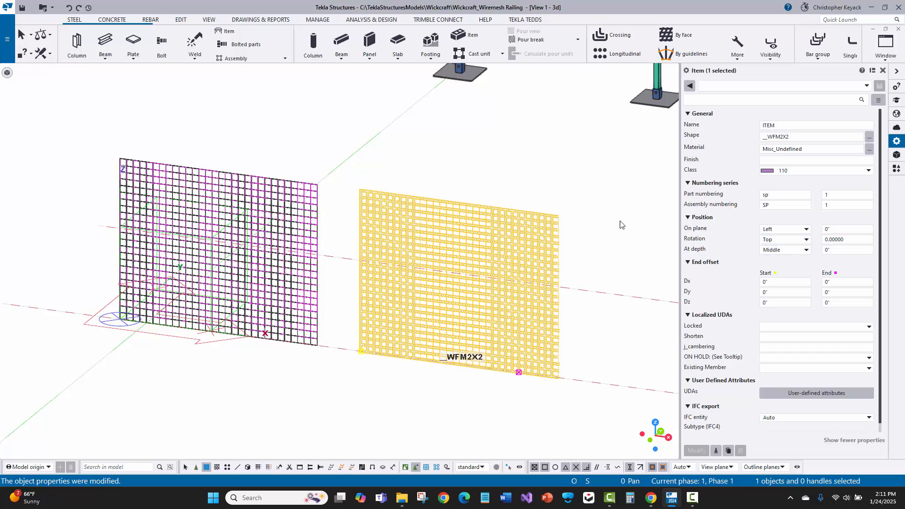
- Set the mesh item's on-plane position to Middle and examine its alignment at the end handle
click(778, 230)
click(778, 238)
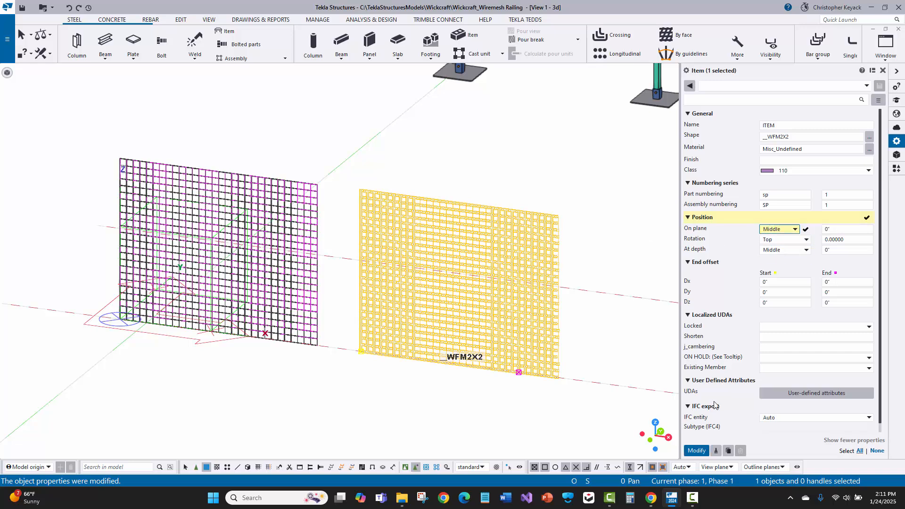
click(692, 452)
scroll(572, 369, up, 10)
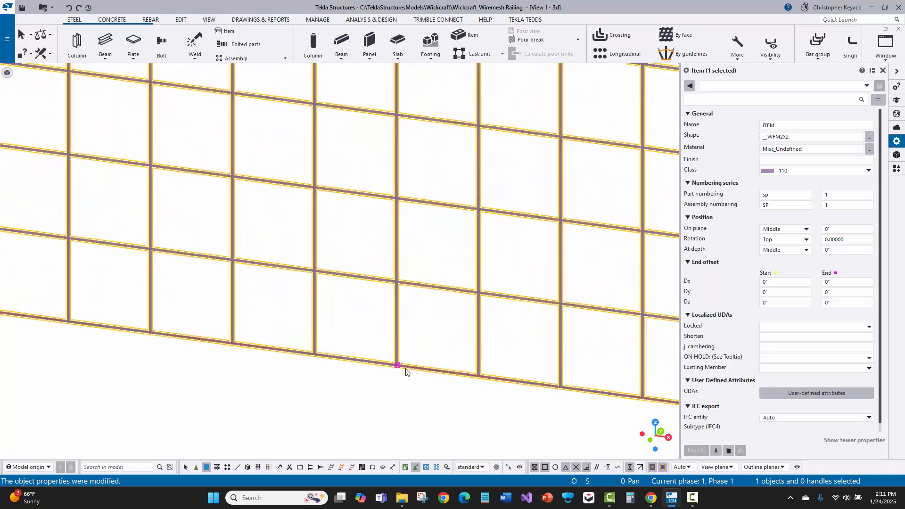
scroll(406, 372, down, 6)
scroll(425, 372, down, 3)
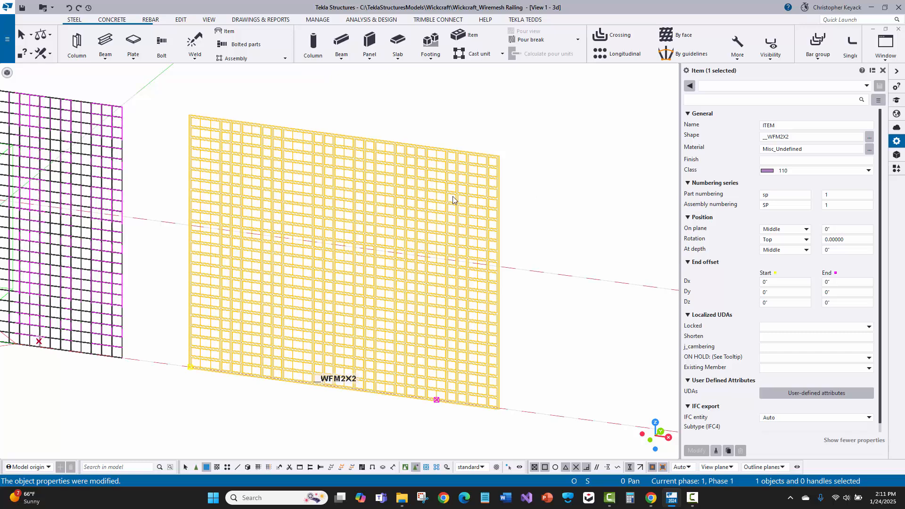
scroll(504, 234, down, 1)
click(570, 236)
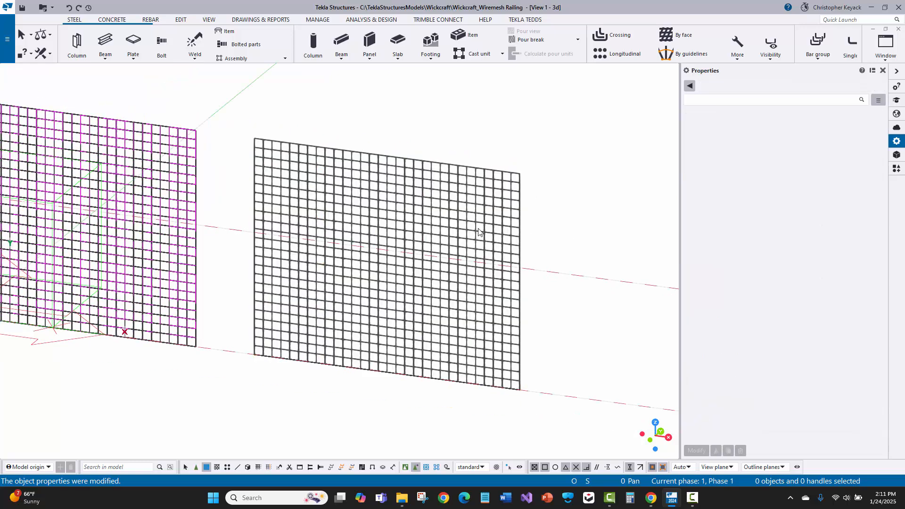
- Check the mesh item's shape name, open the model folder in File Explorer and sort its contents by name with folders first
click(456, 232)
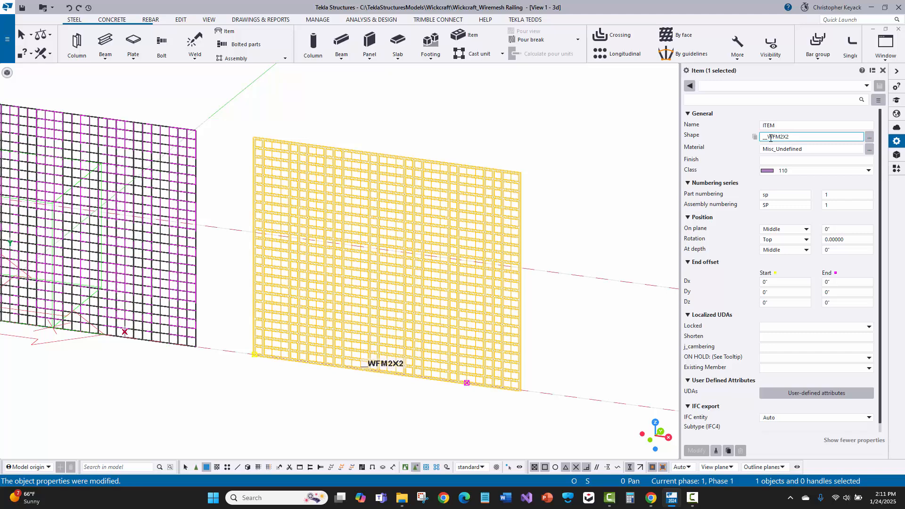
drag(768, 138, 736, 139)
click(7, 39)
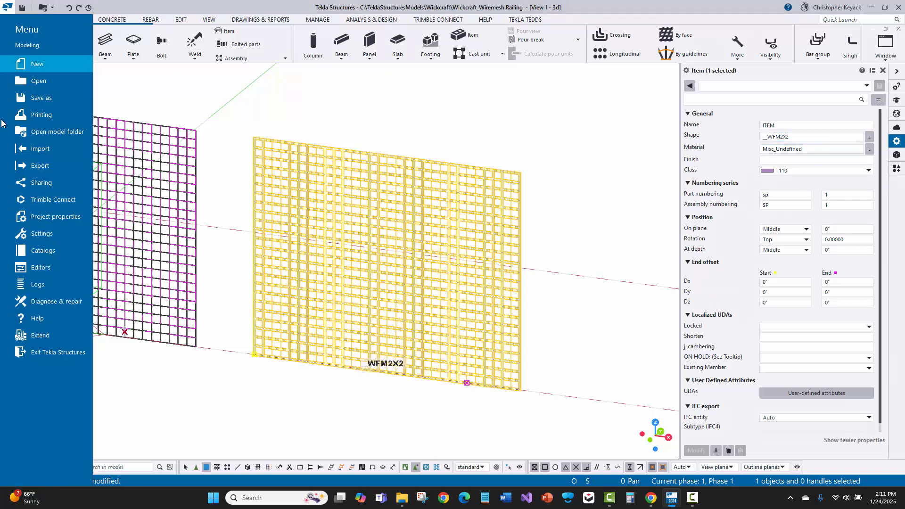
click(61, 134)
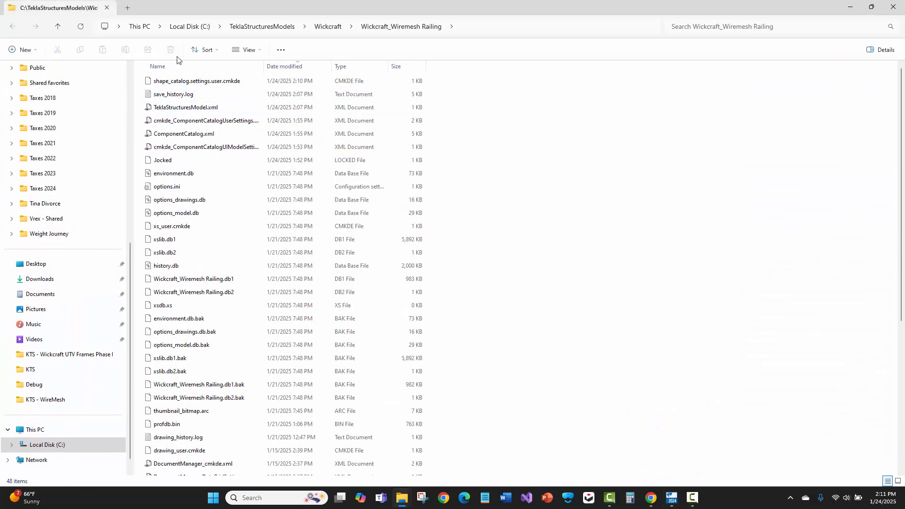
click(170, 66)
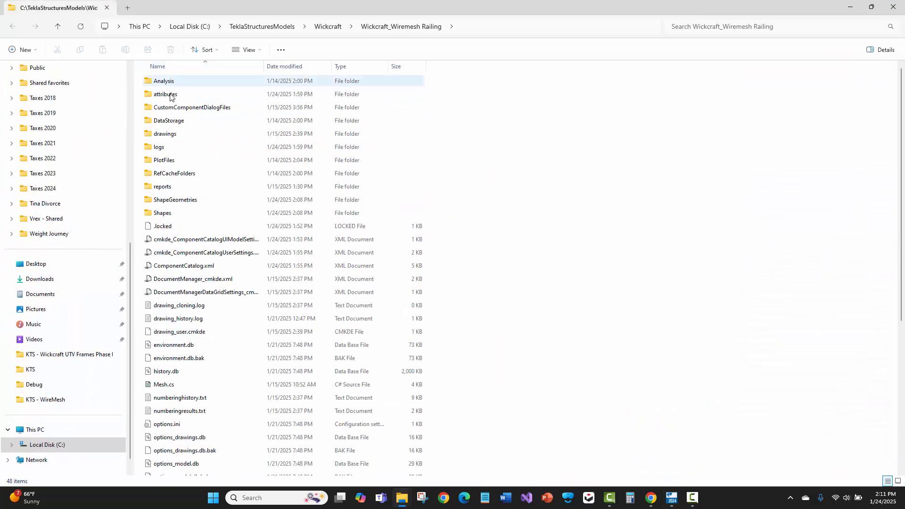
- Find the mesh's TEZ geometry file in the model's ShapeGeometries folder
click(162, 198)
click(163, 214)
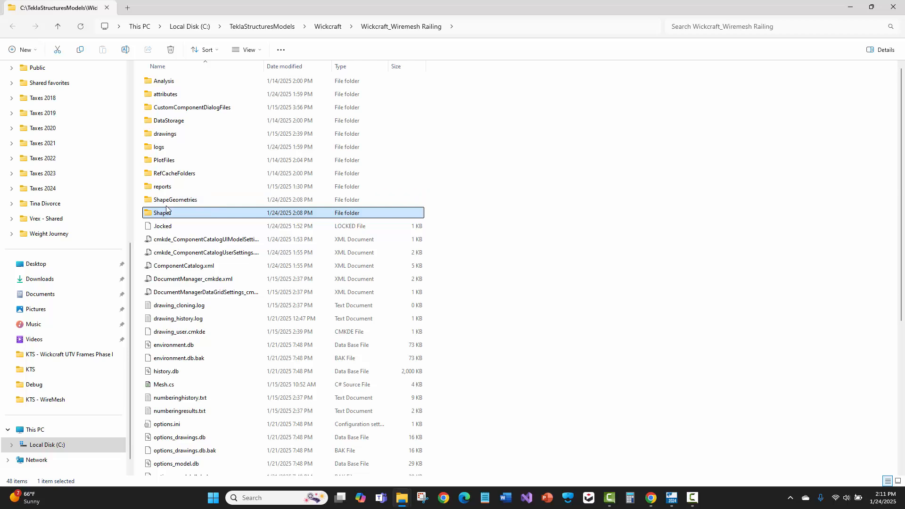
click(177, 201)
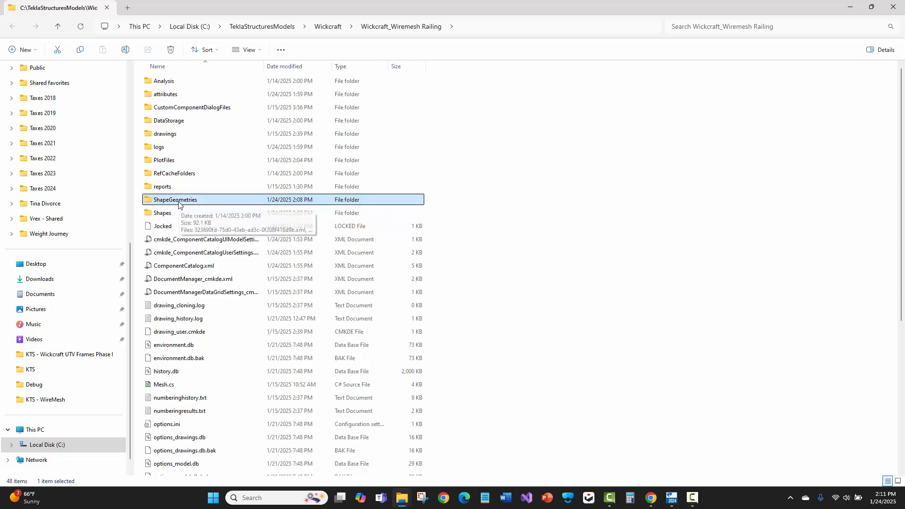
double_click(179, 206)
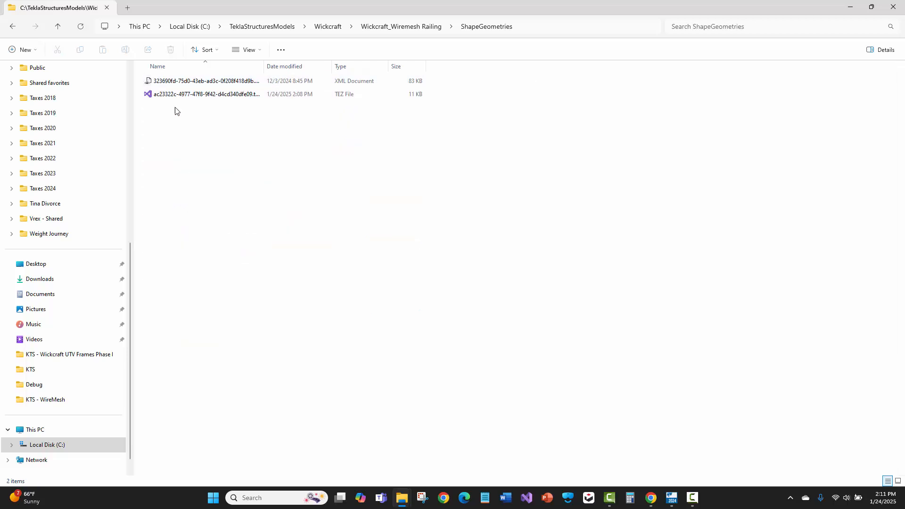
click(198, 98)
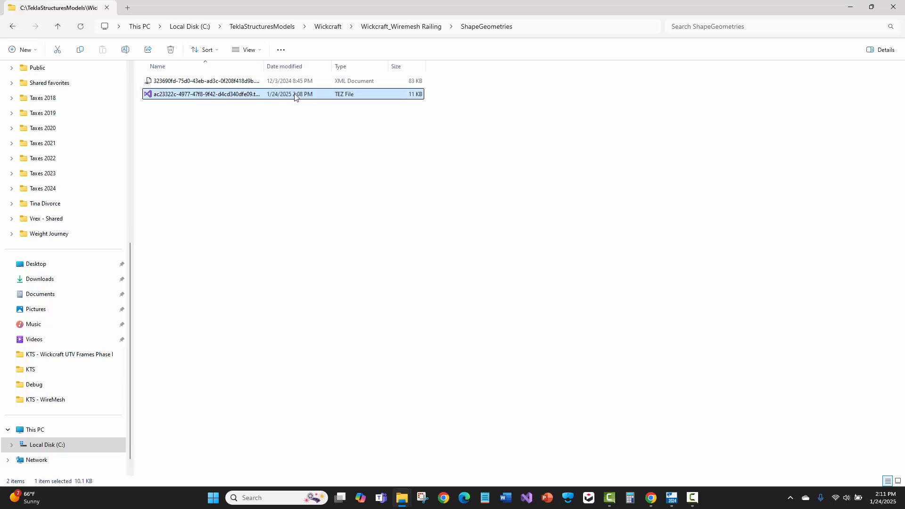
- Find the mesh's XML shape file in the model's Shapes folder, widening the name column to fit the full file names
click(385, 28)
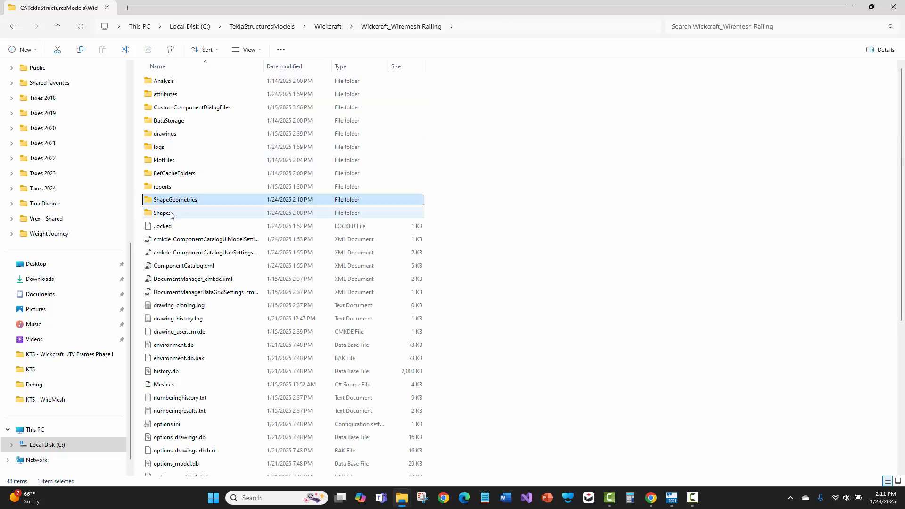
double_click(170, 213)
click(223, 97)
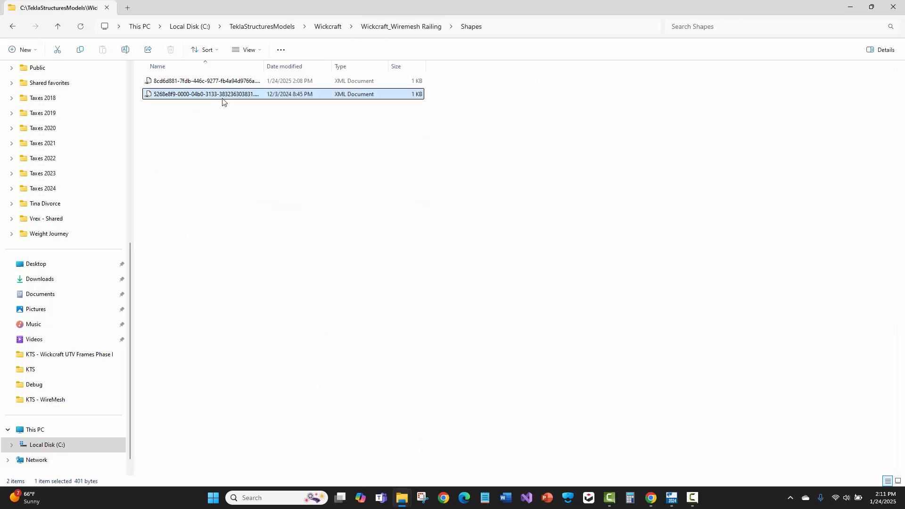
double_click(268, 63)
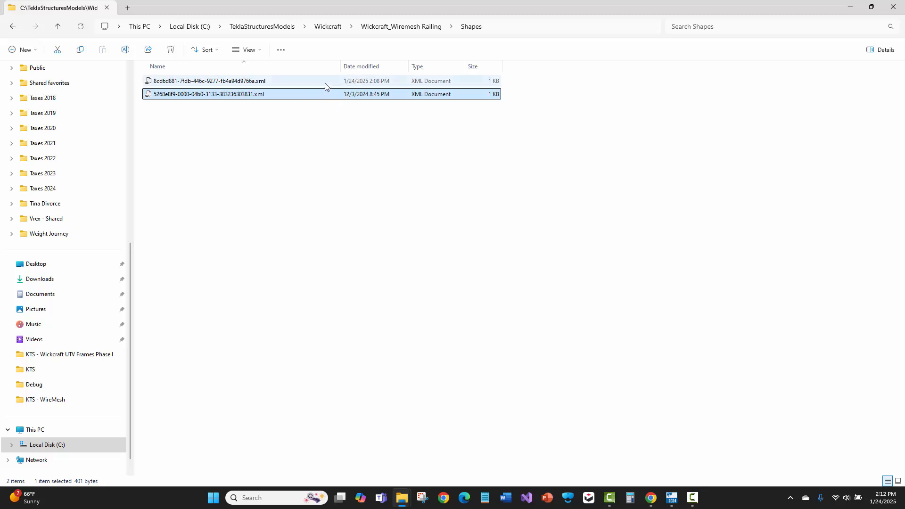
click(354, 84)
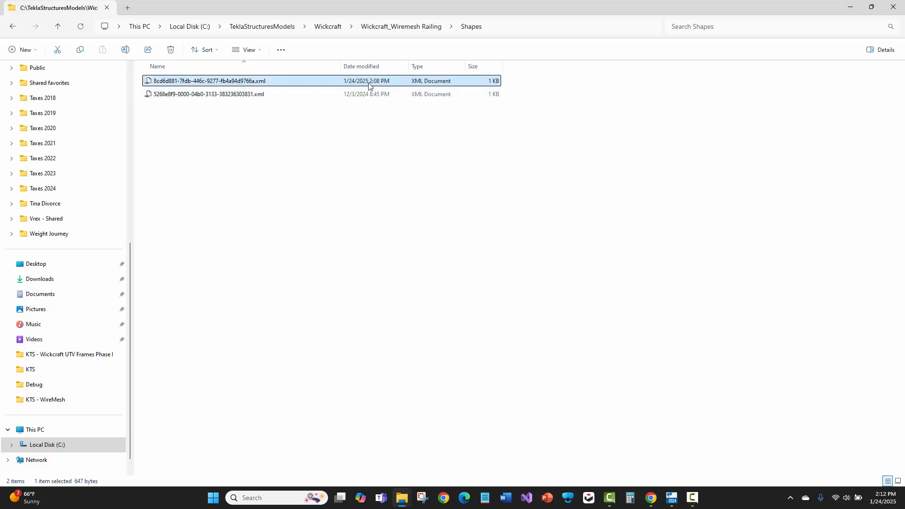
- Open 8cd6d881-7fdb-446c-9277-fb4a94d9766a.xml from the model's Shapes folder in Visual Studio
click(411, 28)
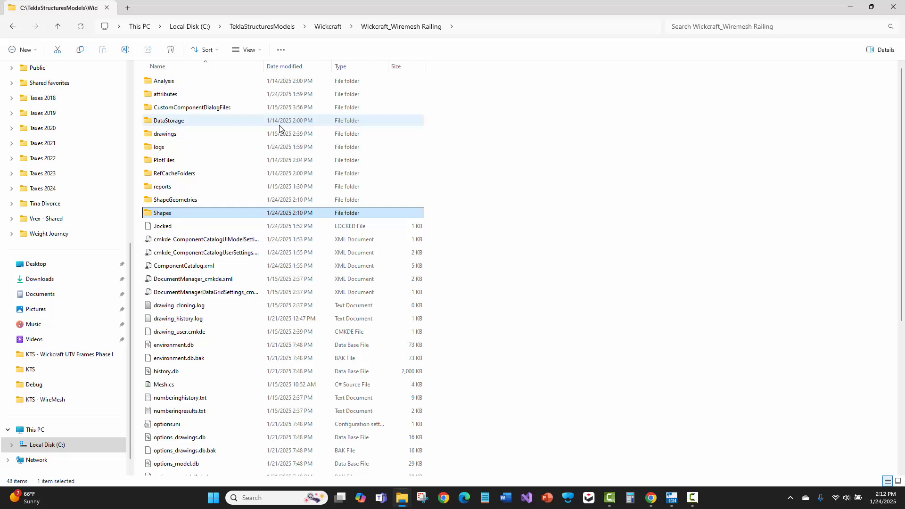
click(177, 201)
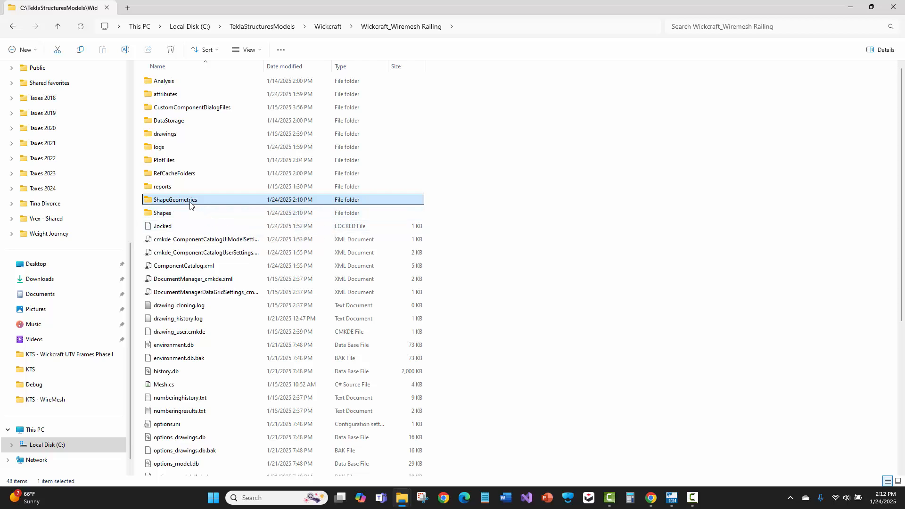
double_click(167, 213)
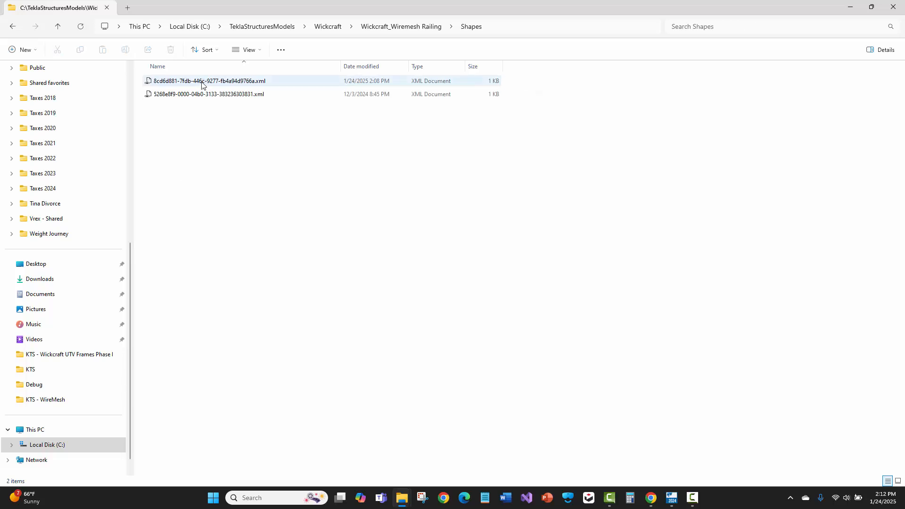
click(210, 82)
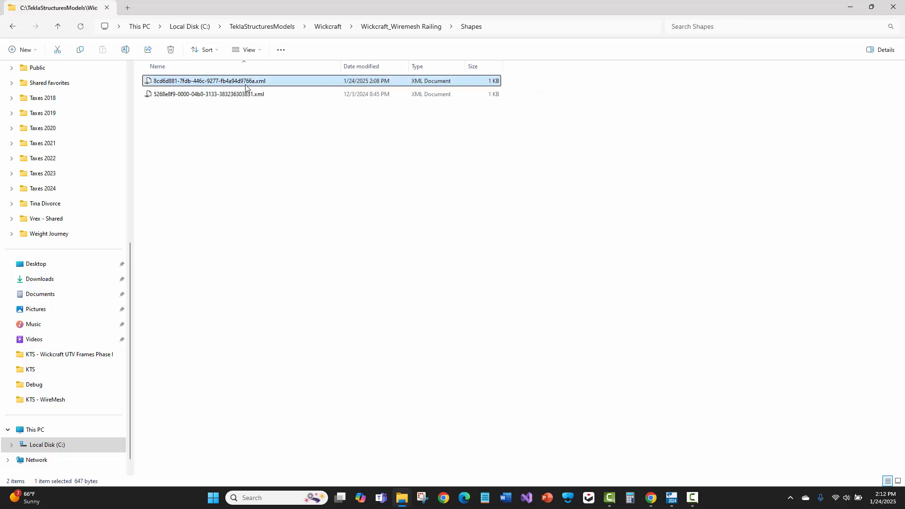
double_click(245, 84)
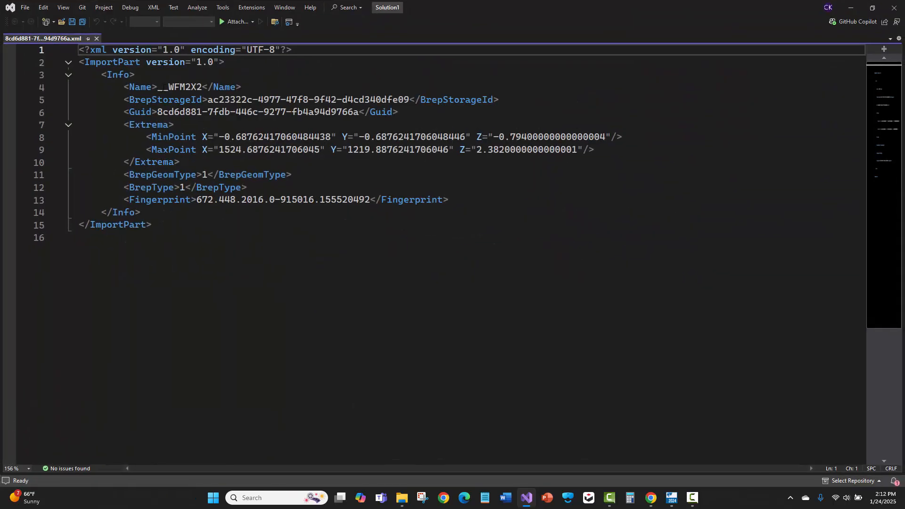
- Change the shape's Name value in the XML to WFM2X2, save the file, and put away the code editor and folder window
click(167, 87)
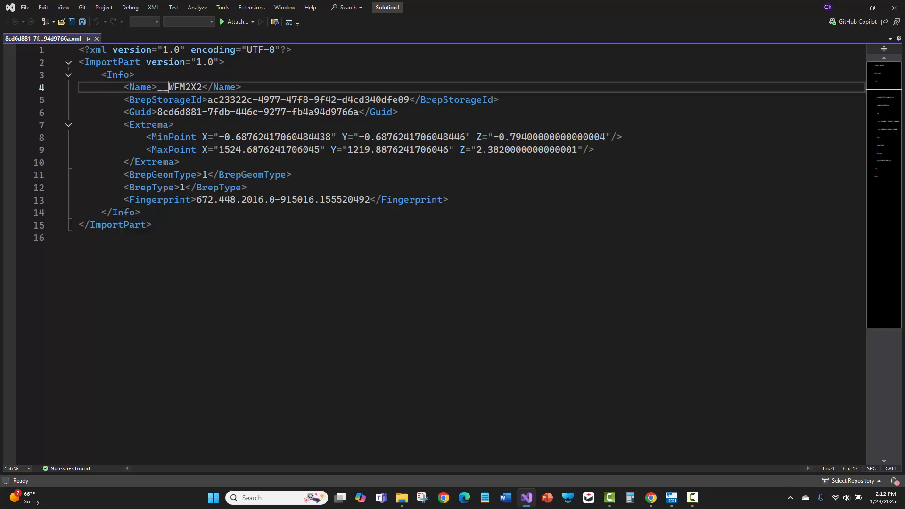
key(BackSpace)
key(BackSpace)
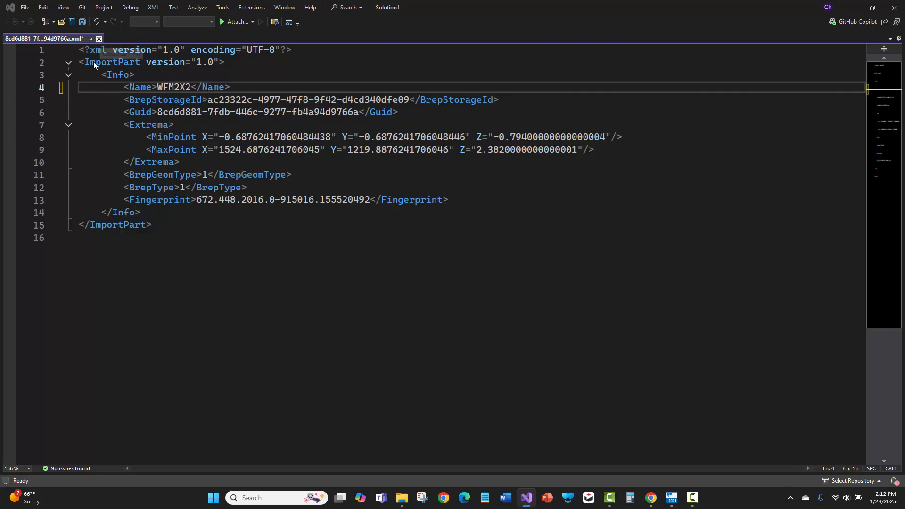
click(99, 39)
key(n)
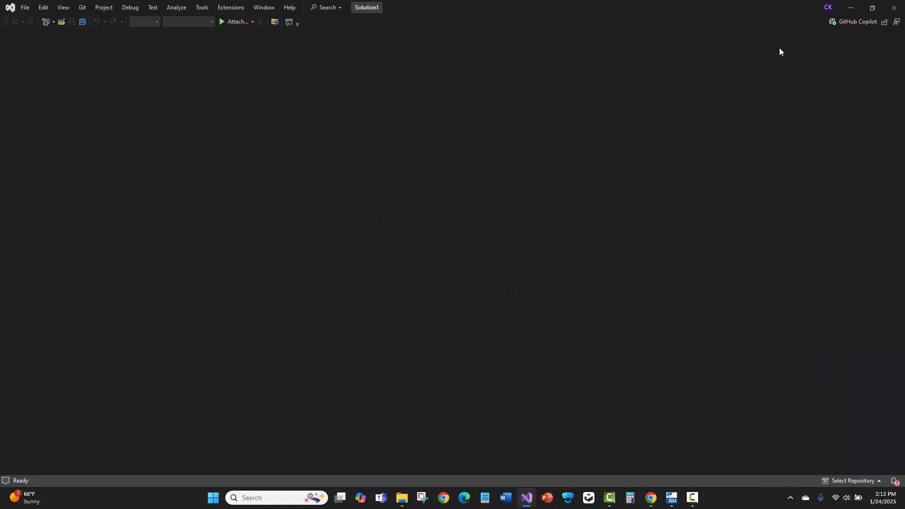
click(895, 7)
click(399, 270)
click(852, 7)
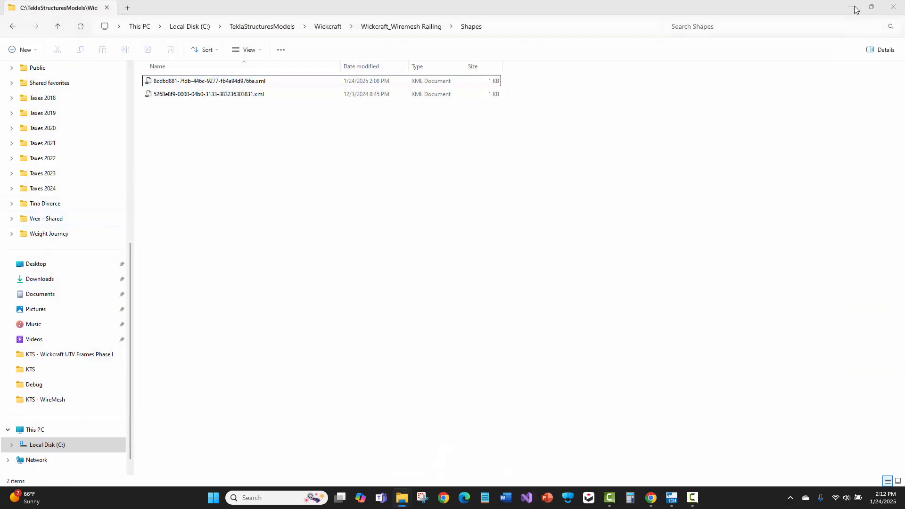
- Reopen the recent model Wickcraft_Wiremesh Railing in Tekla Structures, saving the unsaved changes
click(7, 39)
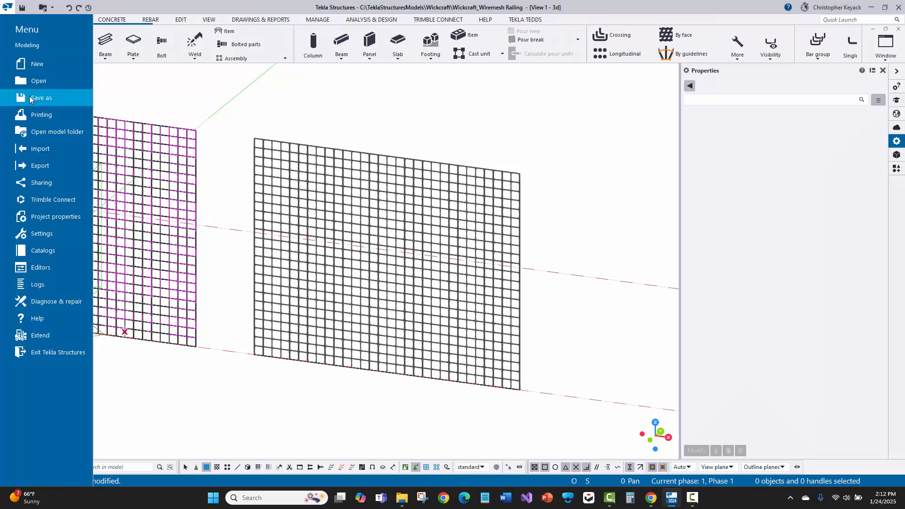
click(39, 81)
click(112, 49)
click(195, 53)
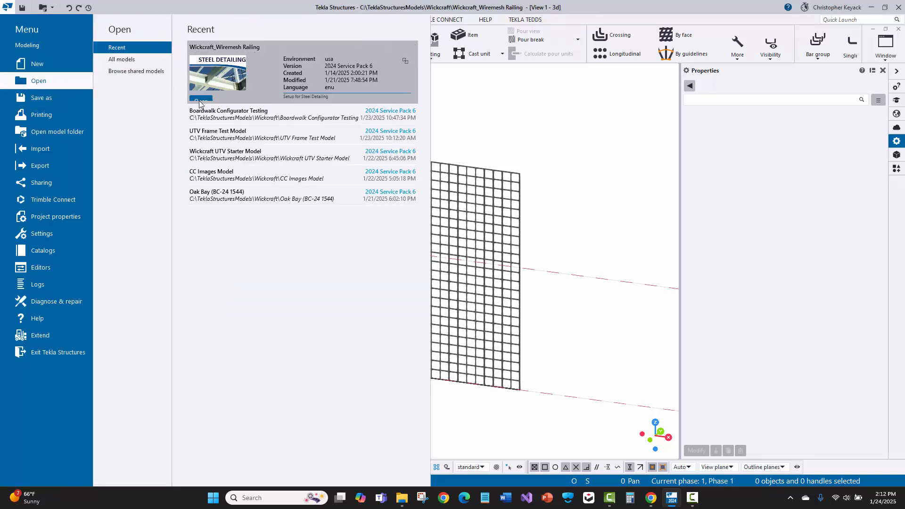
click(199, 101)
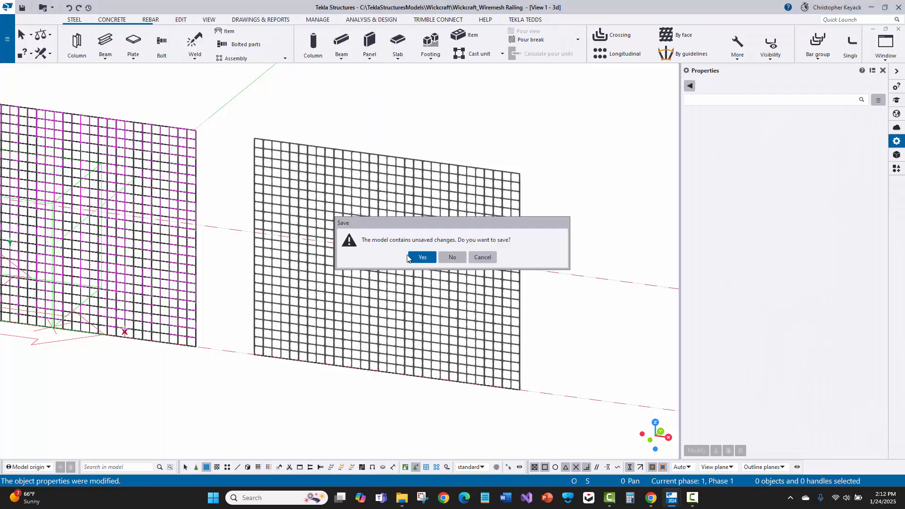
click(415, 259)
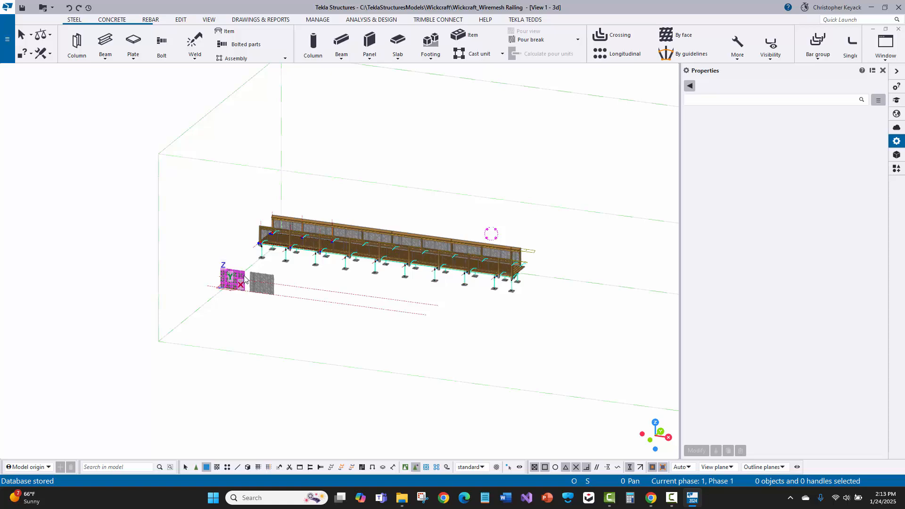
- Examine the wire mesh item's KTS Parameters attributes for bought-out items and its Shape name in the properties
scroll(244, 279, up, 8)
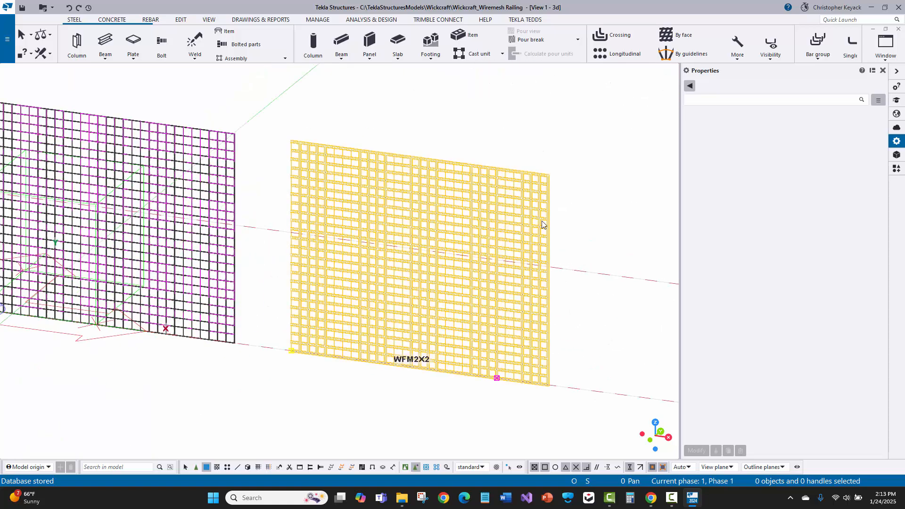
click(542, 224)
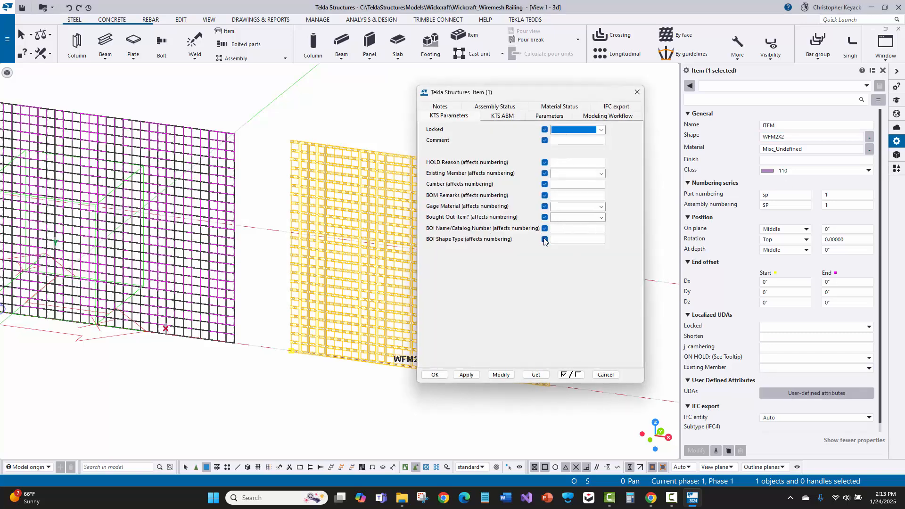
click(561, 238)
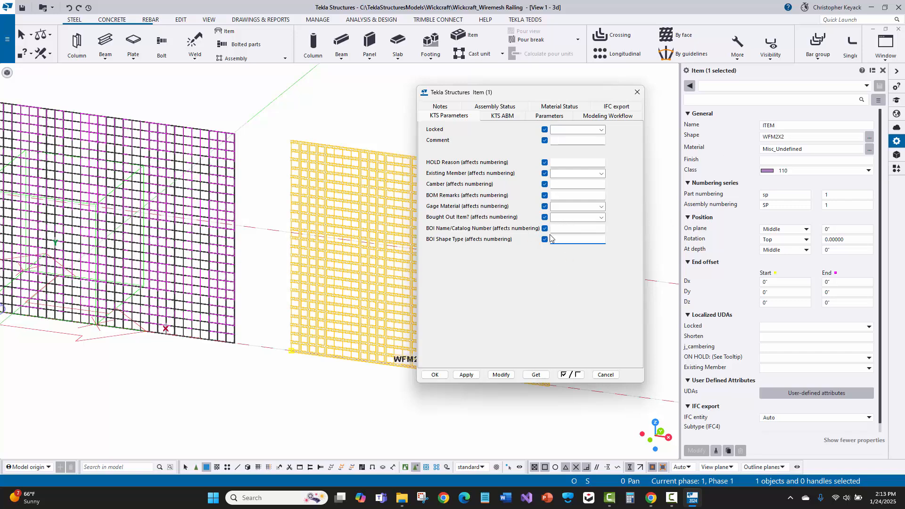
click(606, 375)
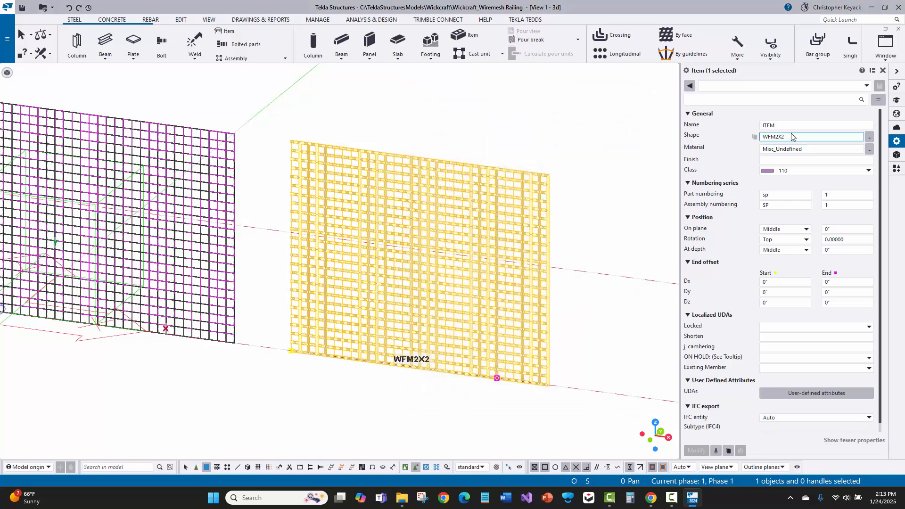
drag(792, 135, 706, 127)
drag(792, 133, 759, 132)
click(598, 128)
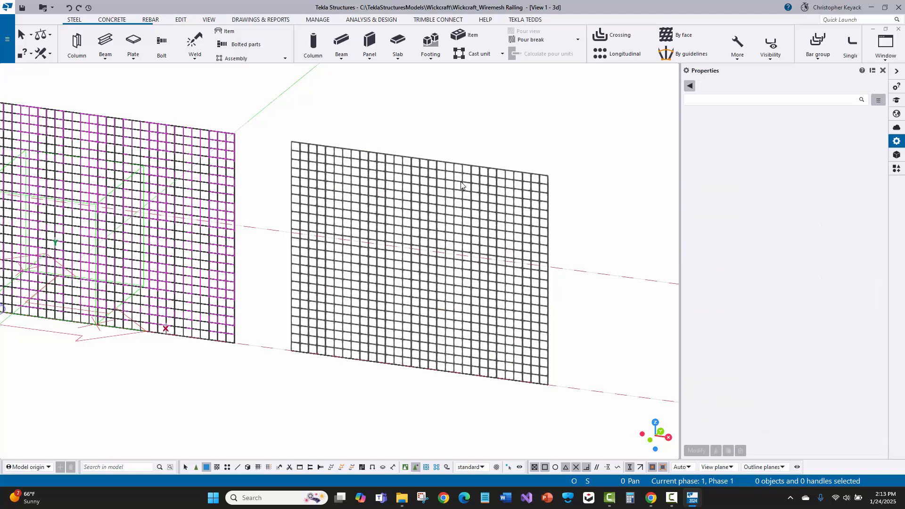
click(477, 182)
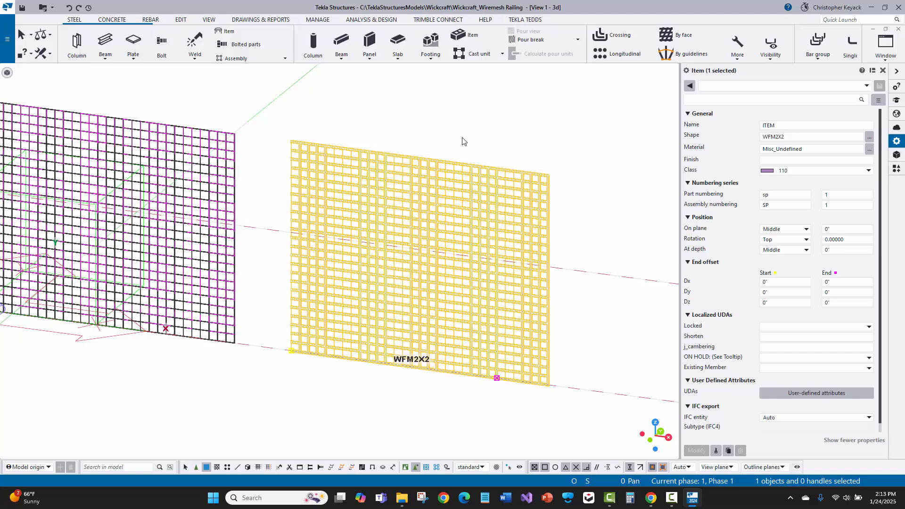
click(517, 148)
scroll(314, 201, down, 2)
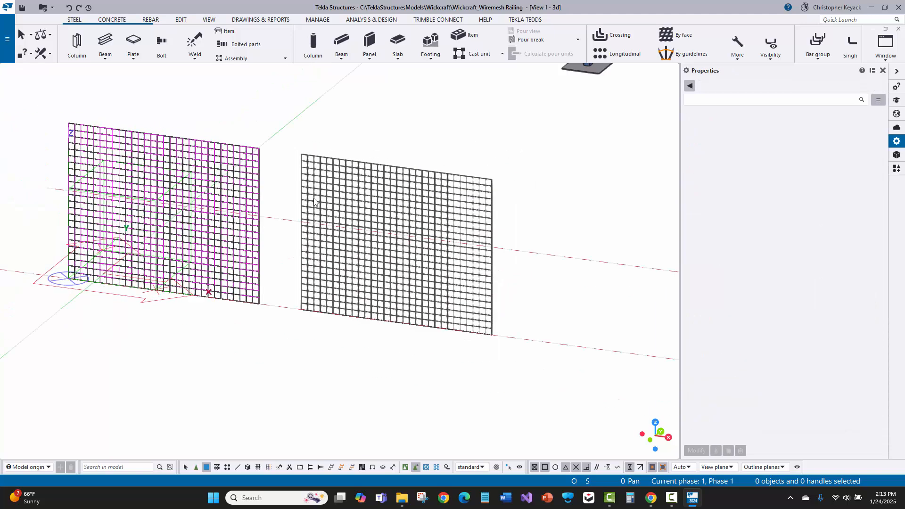
- Compare the properties of the original D1/16 beam mesh with those of the neighbouring WFM2X2 item
click(356, 208)
click(233, 173)
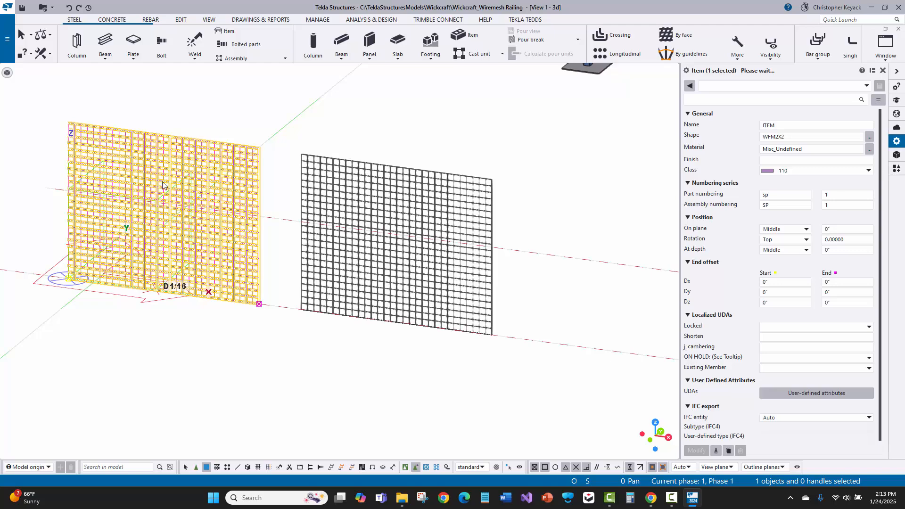
scroll(196, 172, up, 2)
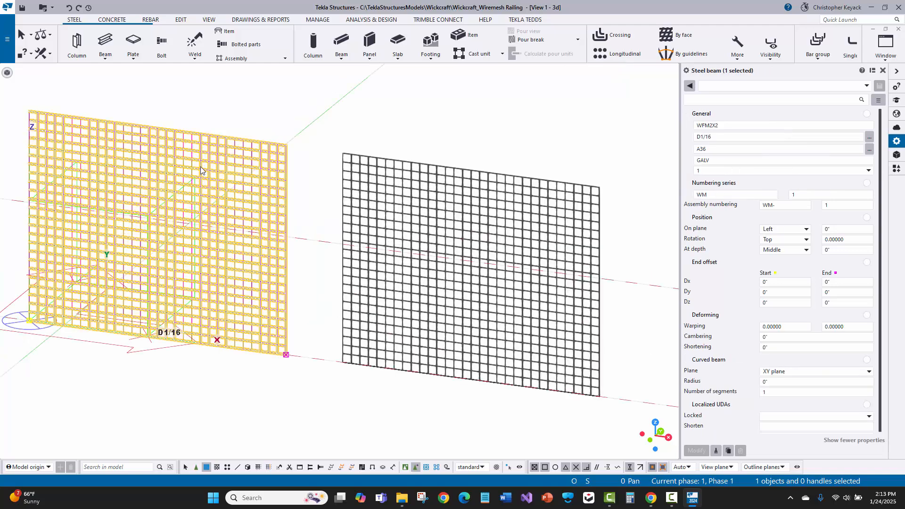
middle_drag(178, 121, 274, 130)
scroll(273, 135, up, 2)
scroll(268, 138, down, 2)
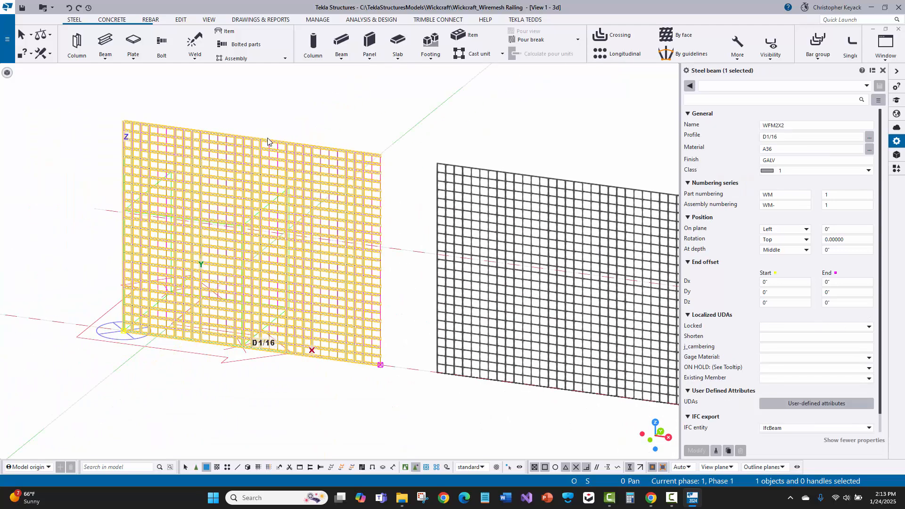
scroll(265, 145, down, 2)
click(303, 111)
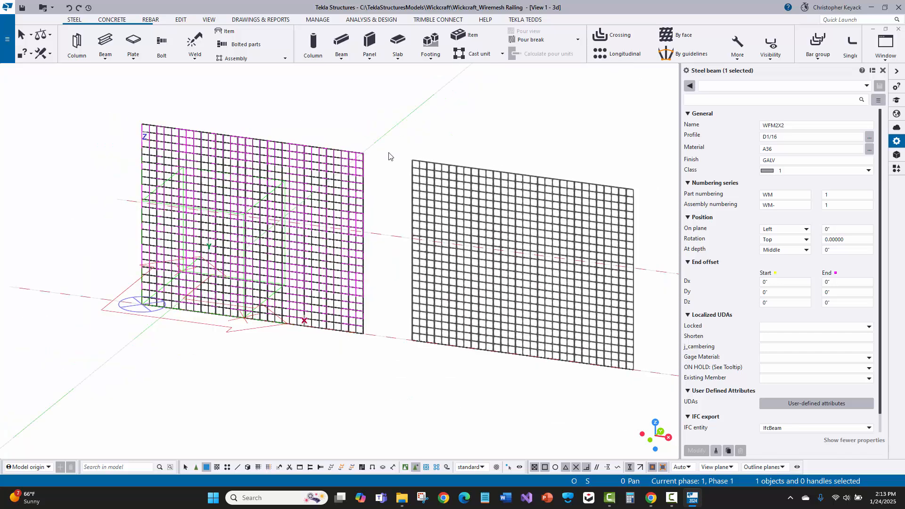
scroll(304, 163, up, 2)
click(500, 218)
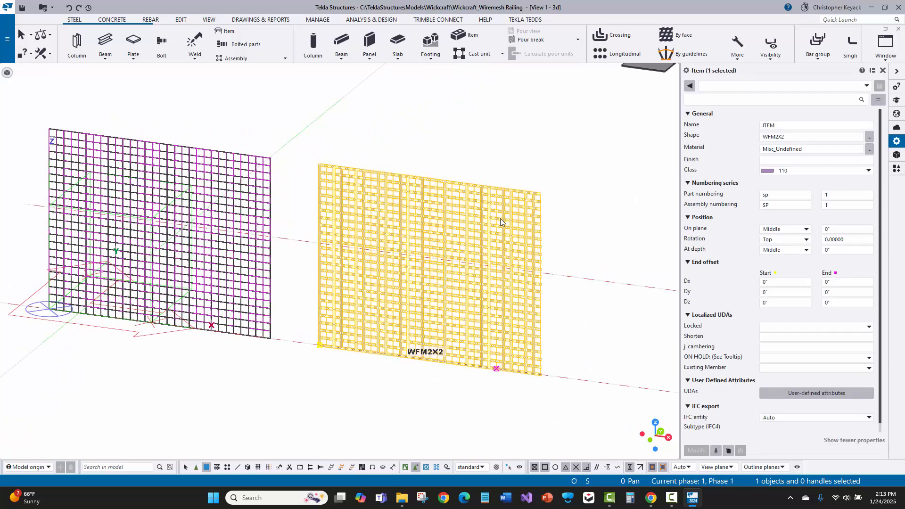
click(488, 161)
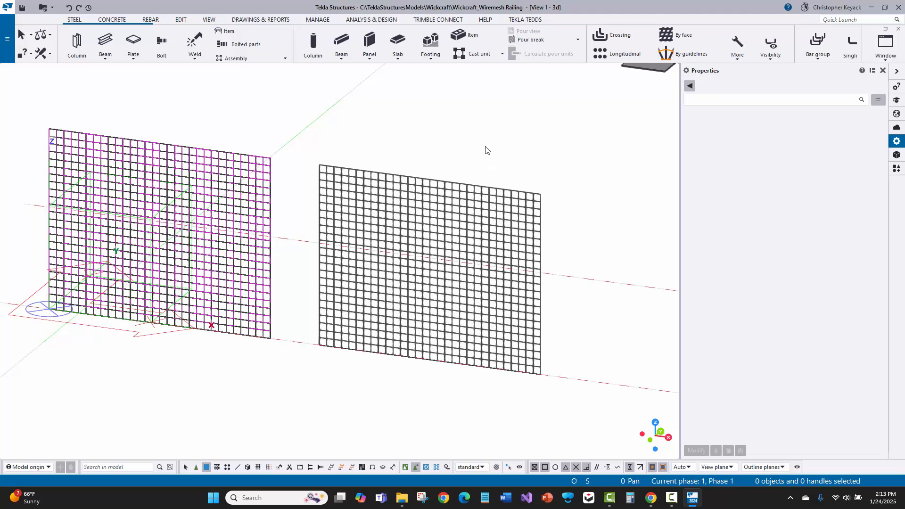
scroll(526, 243, up, 4)
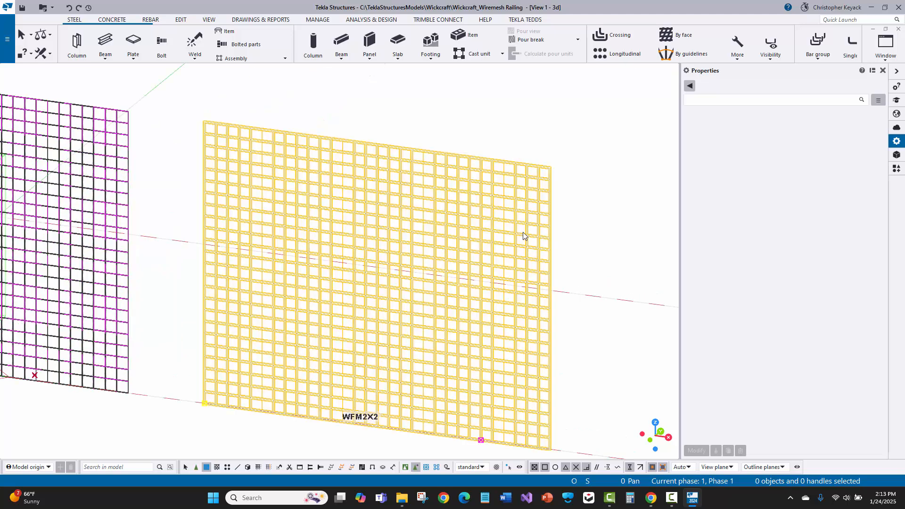
click(524, 236)
click(586, 155)
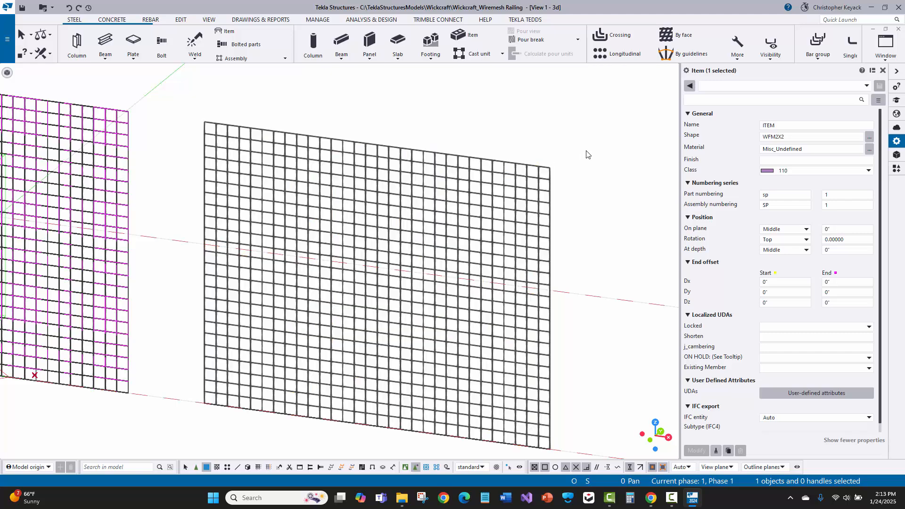
scroll(587, 151, down, 3)
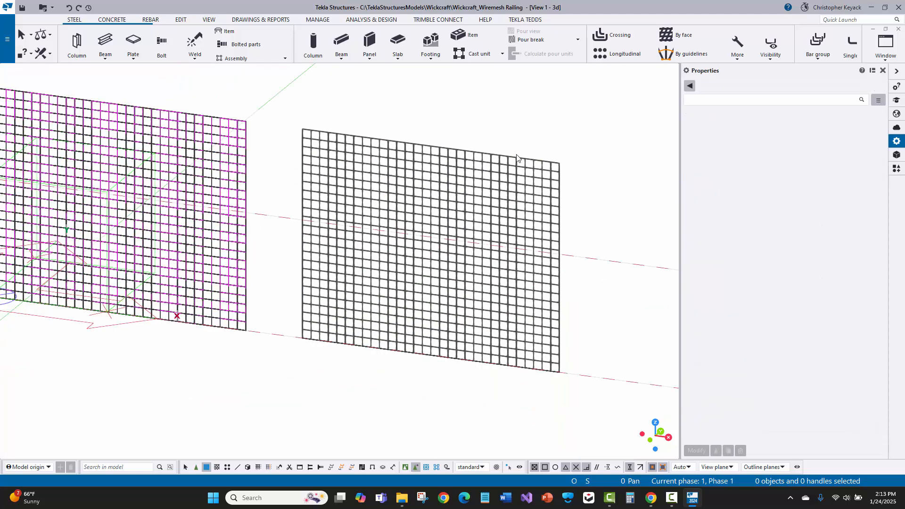
middle_drag(457, 146, 521, 192)
click(492, 203)
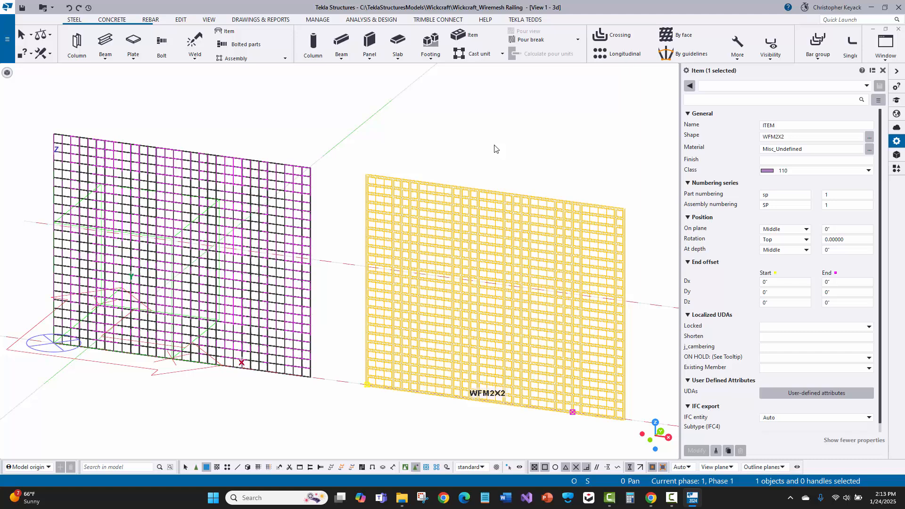
click(542, 150)
middle_drag(542, 149, 430, 140)
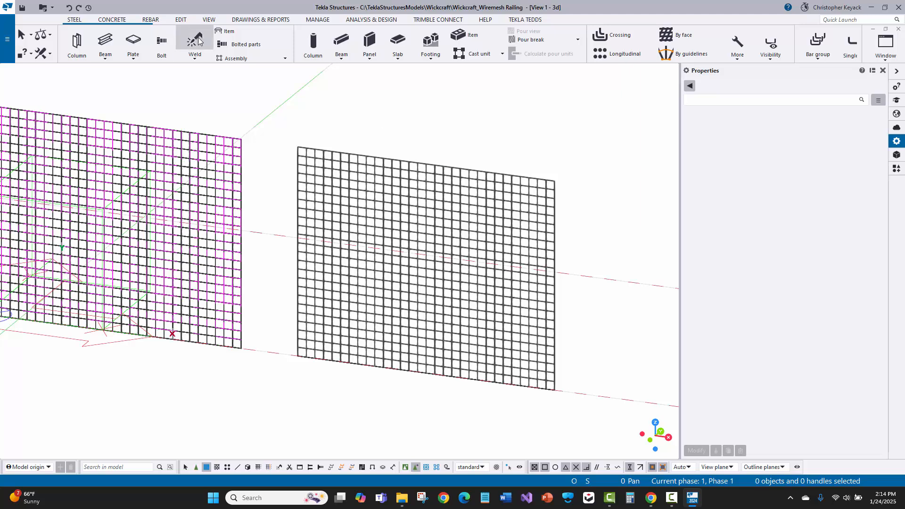
click(181, 19)
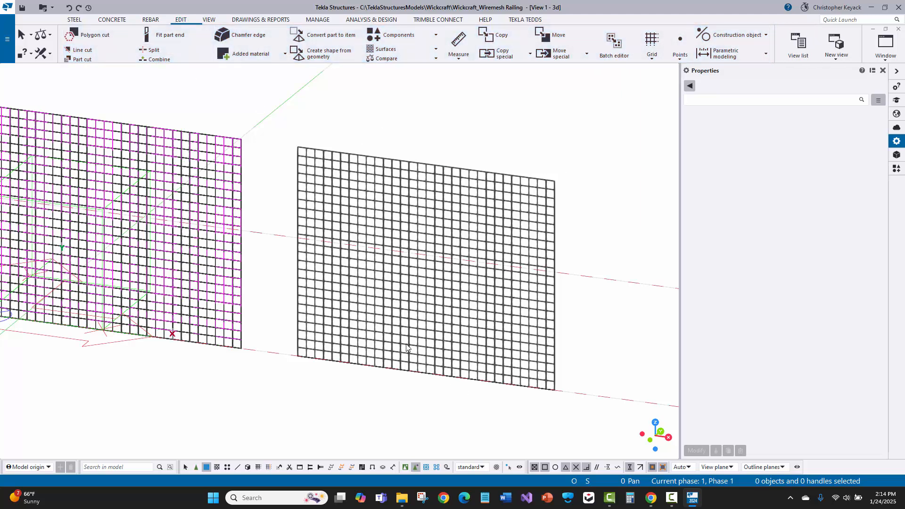
middle_drag(332, 236, 378, 224)
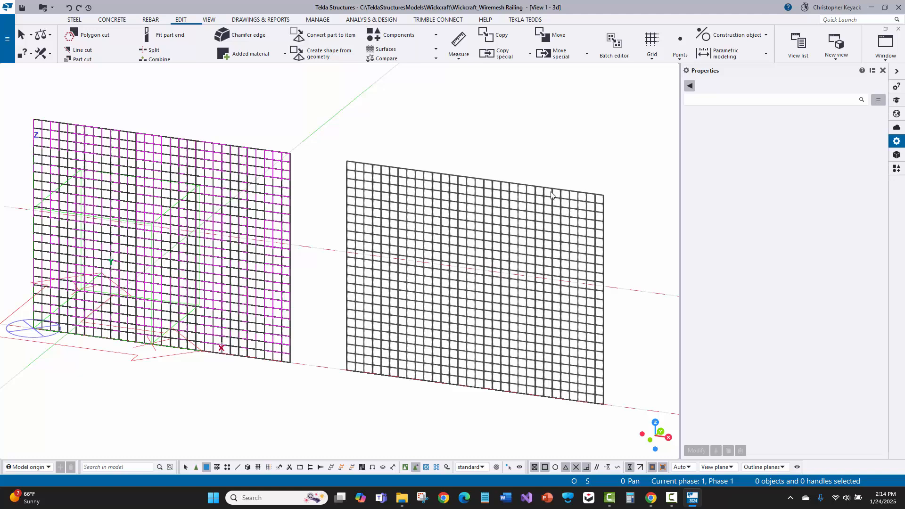
middle_drag(526, 200, 544, 210)
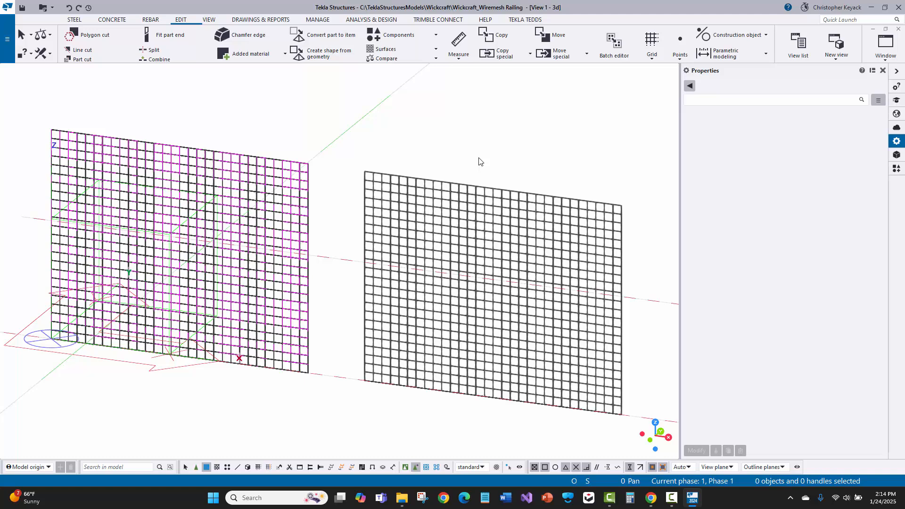
- Examine the wire mesh panels along the front railing of the walkway and their part properties
scroll(479, 162, down, 8)
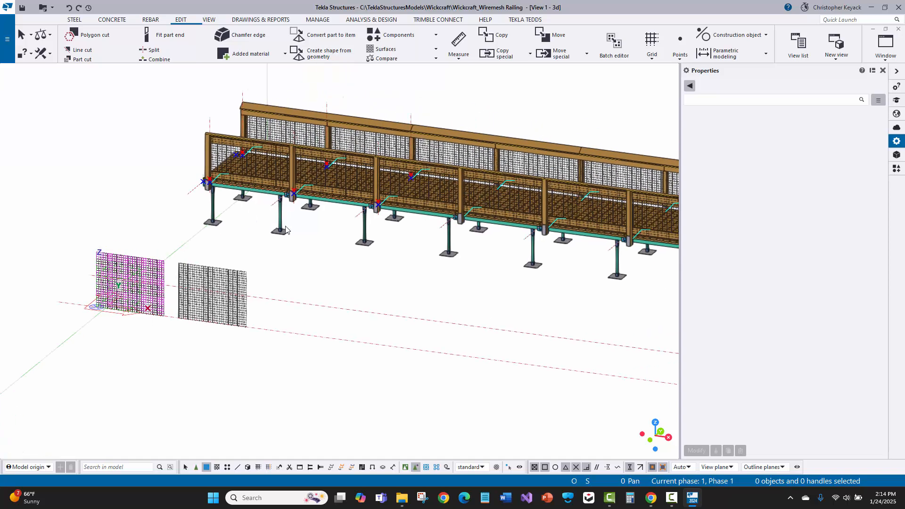
scroll(321, 178, up, 3)
click(322, 177)
middle_drag(443, 192, 303, 182)
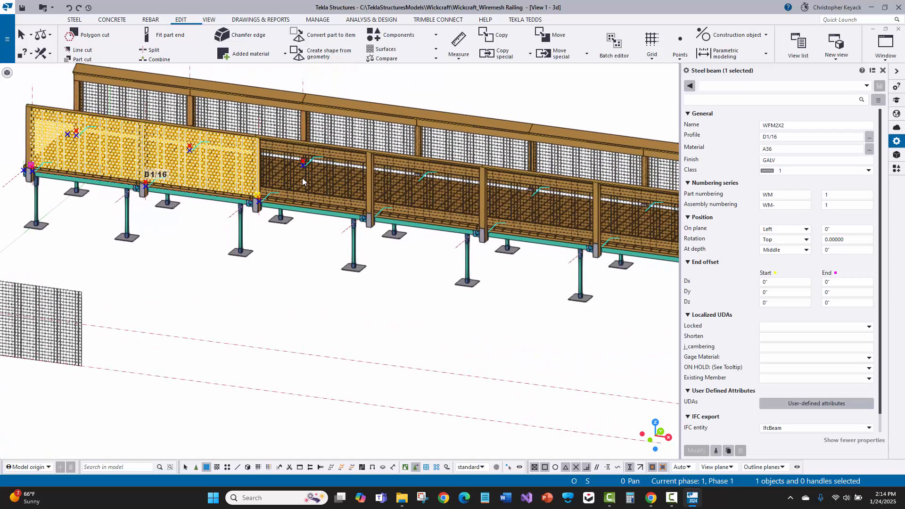
click(303, 179)
click(338, 190)
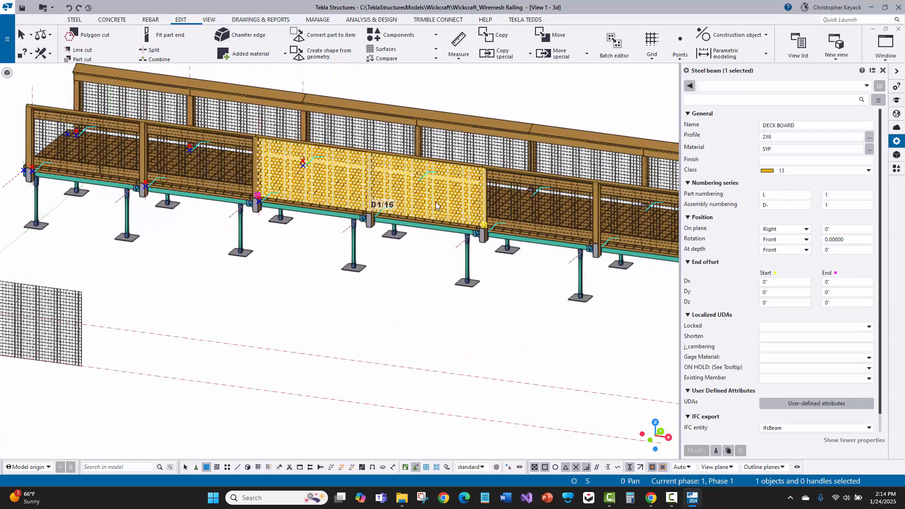
click(526, 212)
drag(585, 232, 580, 228)
middle_drag(637, 241, 411, 215)
scroll(535, 241, down, 3)
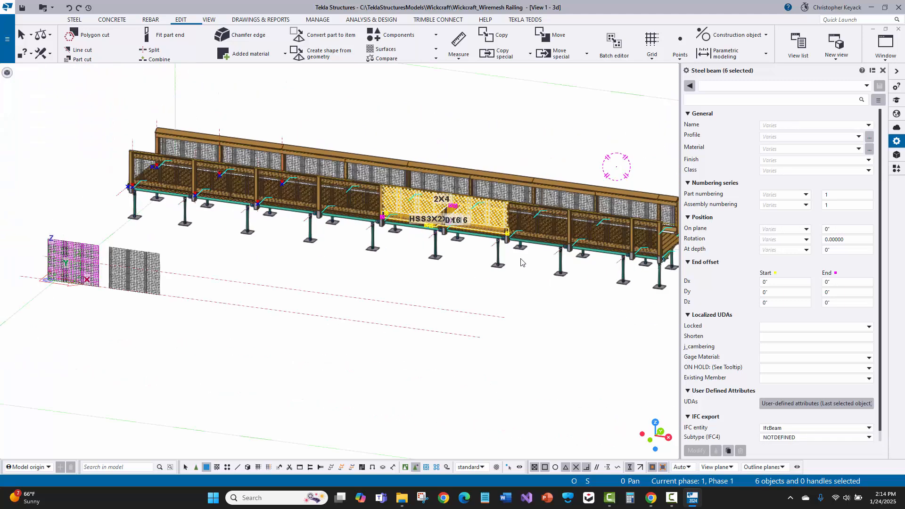
scroll(521, 260, down, 4)
click(477, 286)
scroll(340, 292, up, 5)
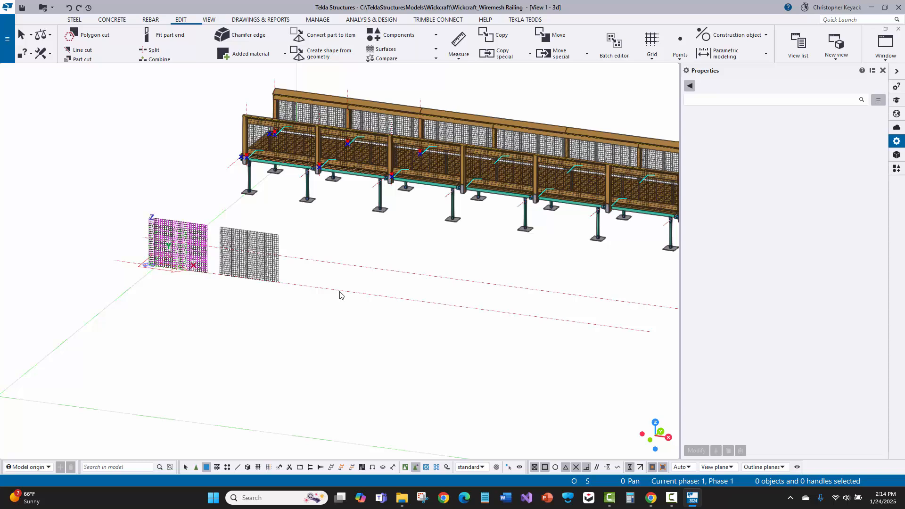
scroll(295, 260, up, 4)
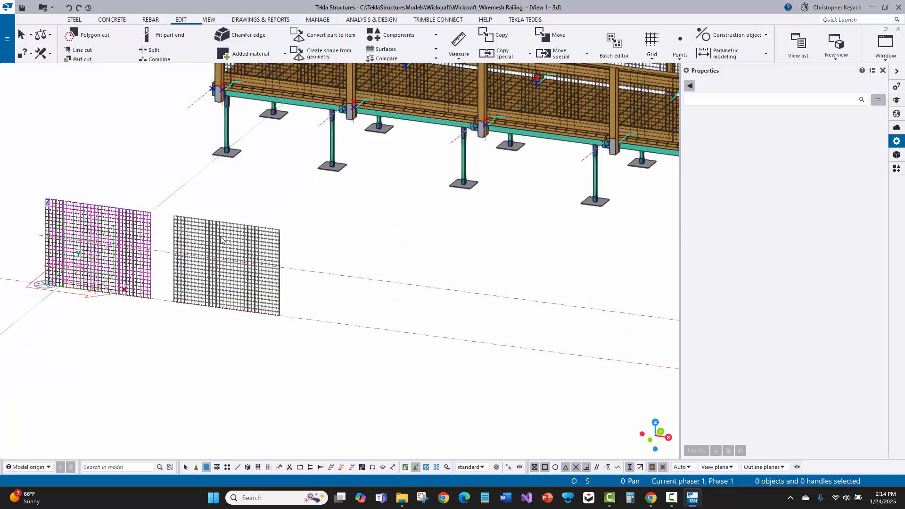
middle_drag(83, 207, 244, 208)
scroll(243, 208, up, 2)
scroll(244, 208, down, 2)
middle_drag(419, 275, 220, 247)
scroll(220, 247, down, 3)
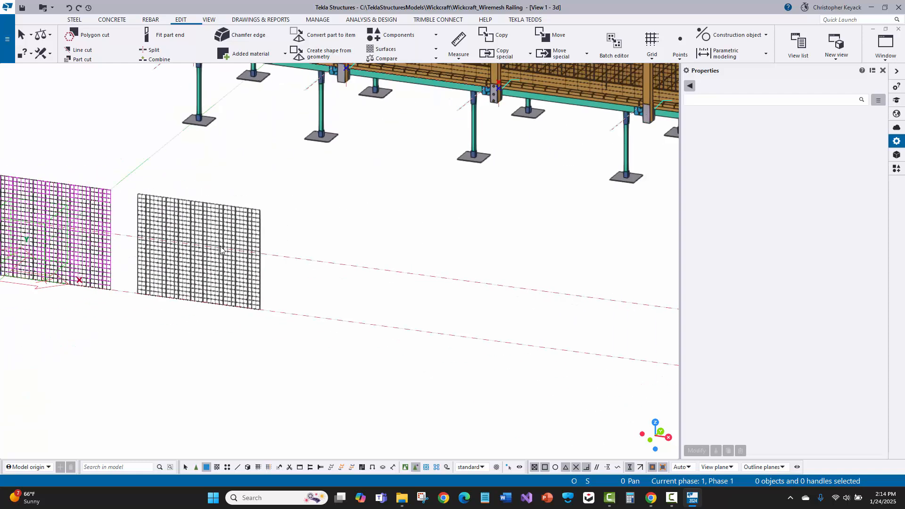
middle_drag(381, 250, 447, 238)
scroll(257, 227, up, 4)
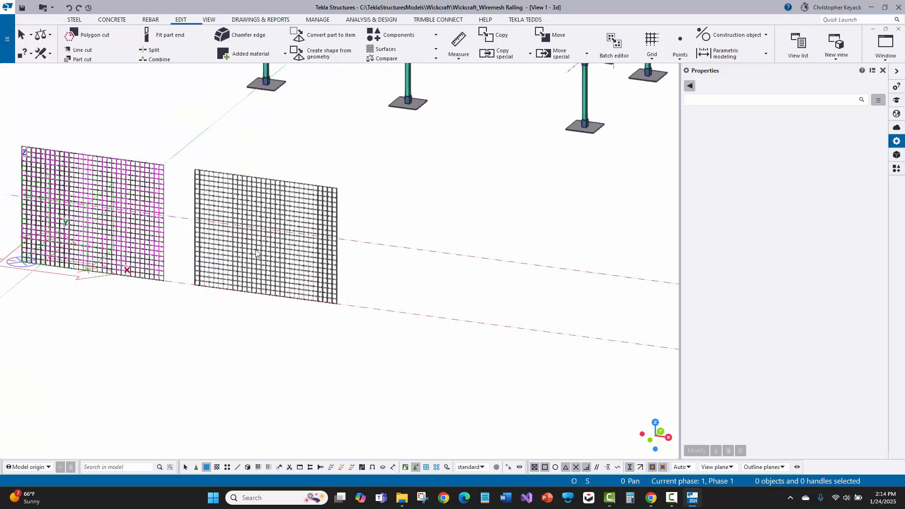
middle_drag(293, 214, 465, 217)
click(467, 245)
click(416, 129)
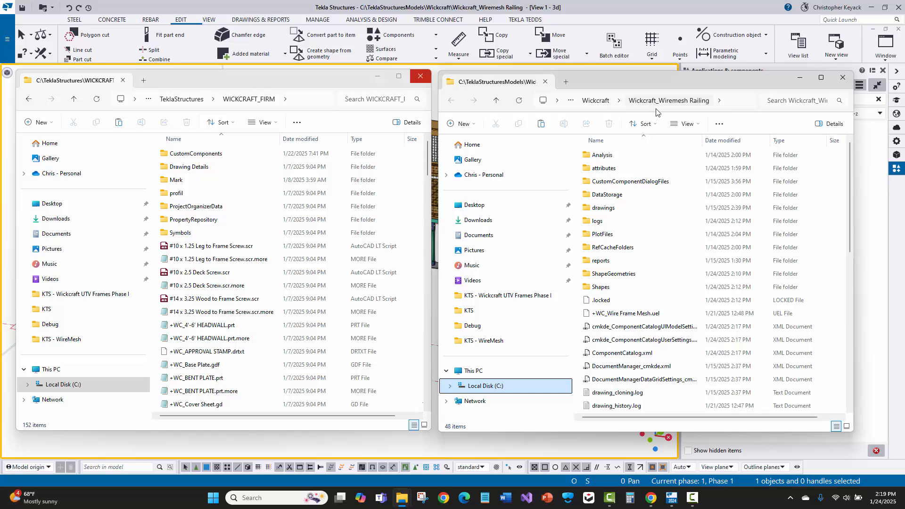
- Locate the Shapes folder in the Wickcraft_Wiremesh Railing model folder and open the profil folder of WICKCRAFT_FIRM
click(609, 288)
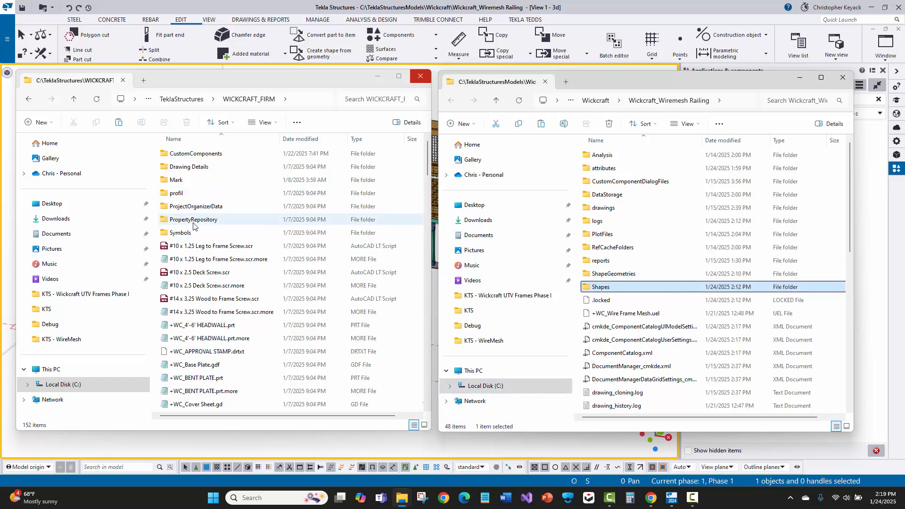
click(179, 117)
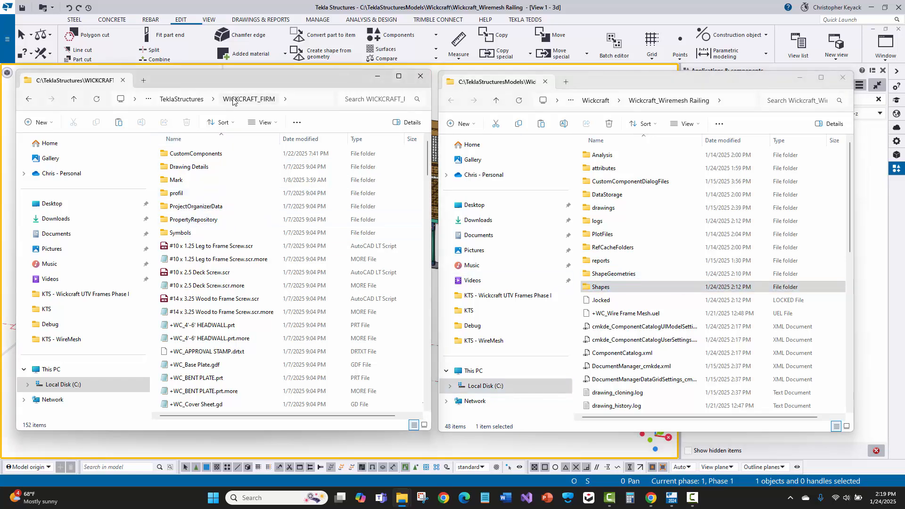
double_click(188, 194)
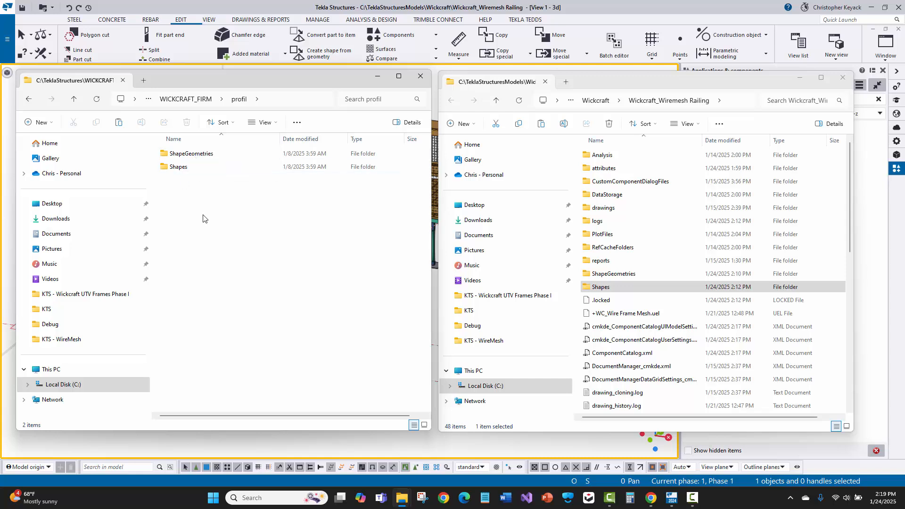
- Open 8cd6d881-7fdb-446c-9277-fb4a94d9766a.xml from the model's Shapes folder to check which shape it defines
double_click(614, 288)
click(650, 156)
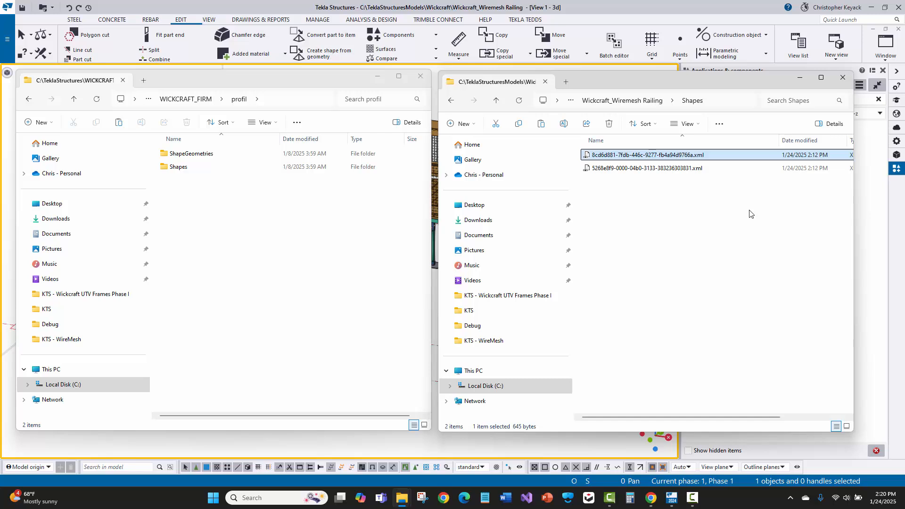
double_click(646, 156)
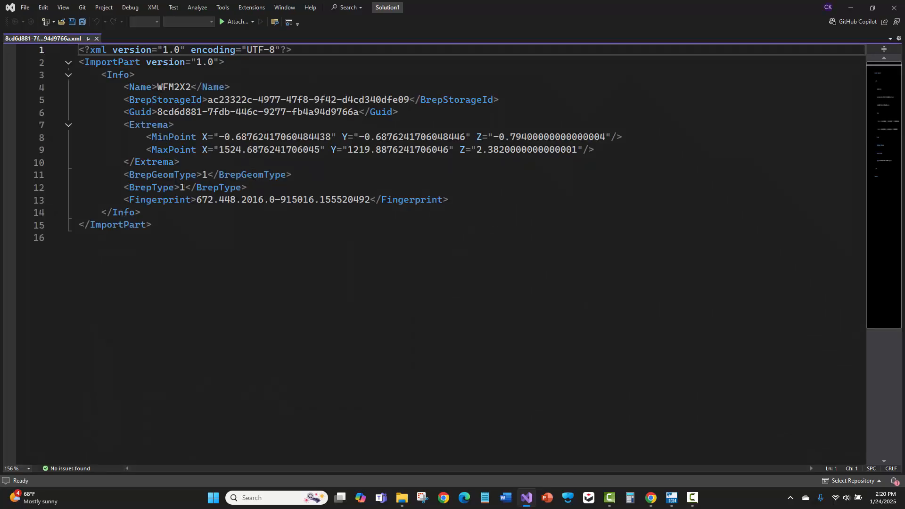
- Copy 8cd6d881-7fdb-446c-9277-fb4a94d9766a.xml from the model's Shapes folder into the Shapes folder of the WICKCRAFT_FIRM profil folder
click(893, 10)
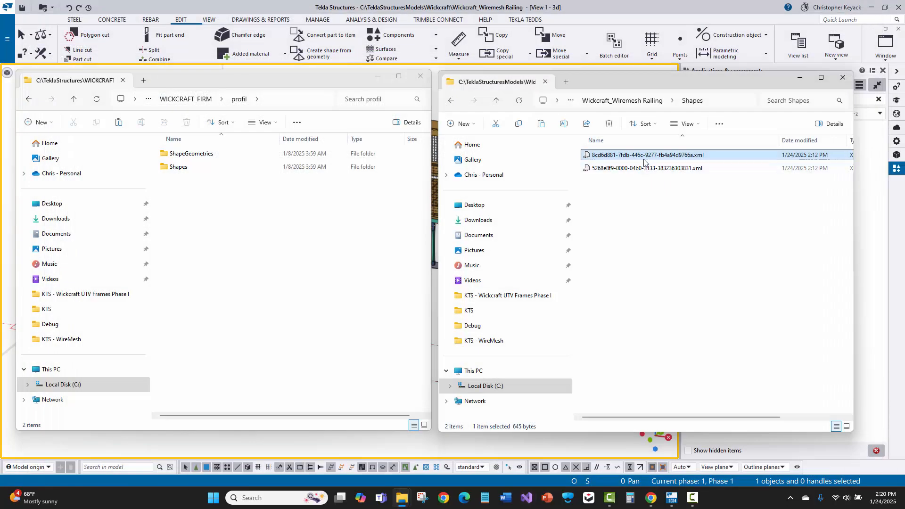
right_click(646, 157)
click(663, 170)
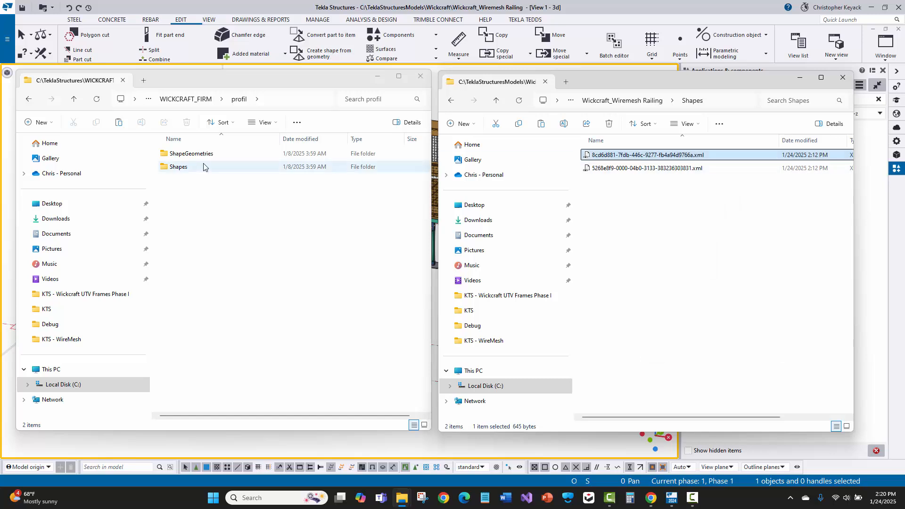
click(193, 168)
double_click(194, 168)
right_click(212, 226)
click(218, 240)
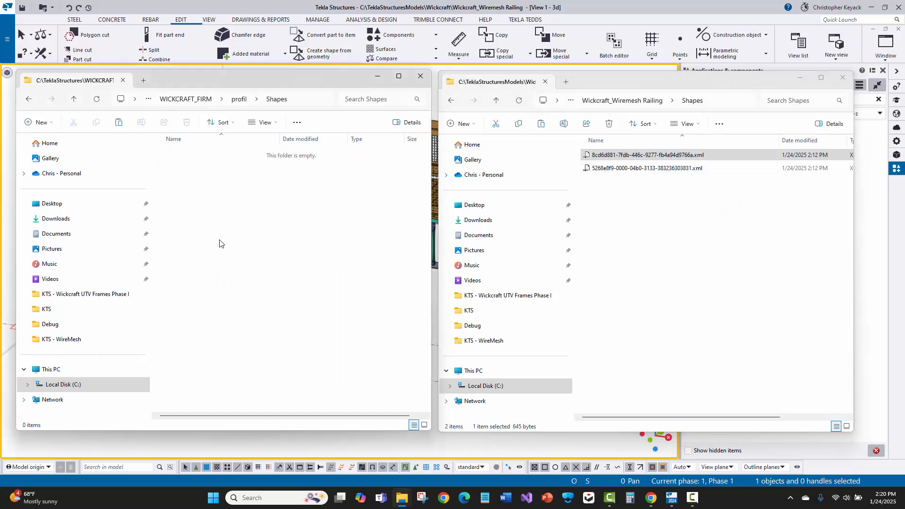
- Open the ShapeGeometries folders of both the firm's profil folder and the Wickcraft_Wiremesh Railing model folder
click(239, 99)
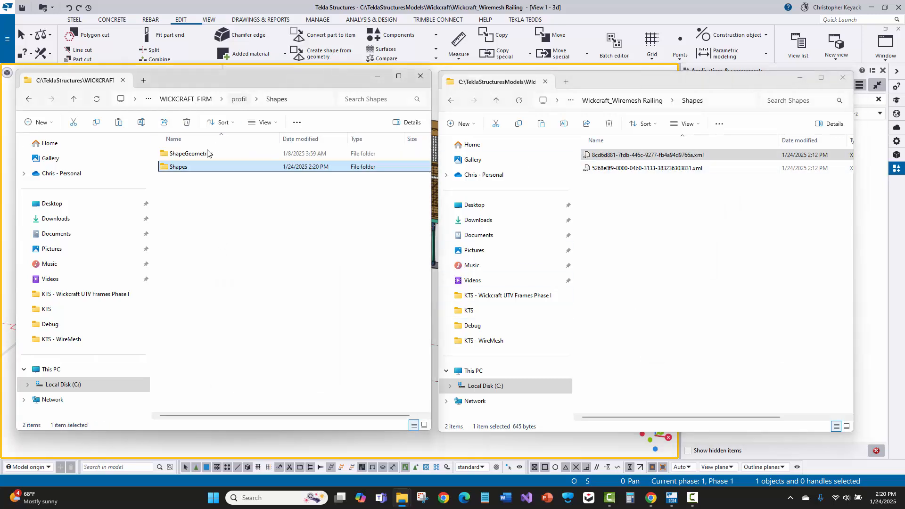
double_click(200, 156)
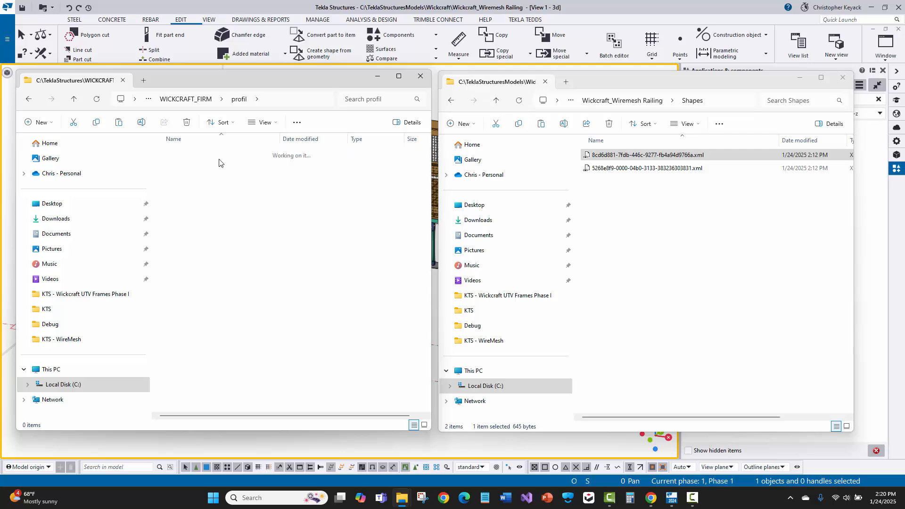
click(642, 101)
double_click(612, 274)
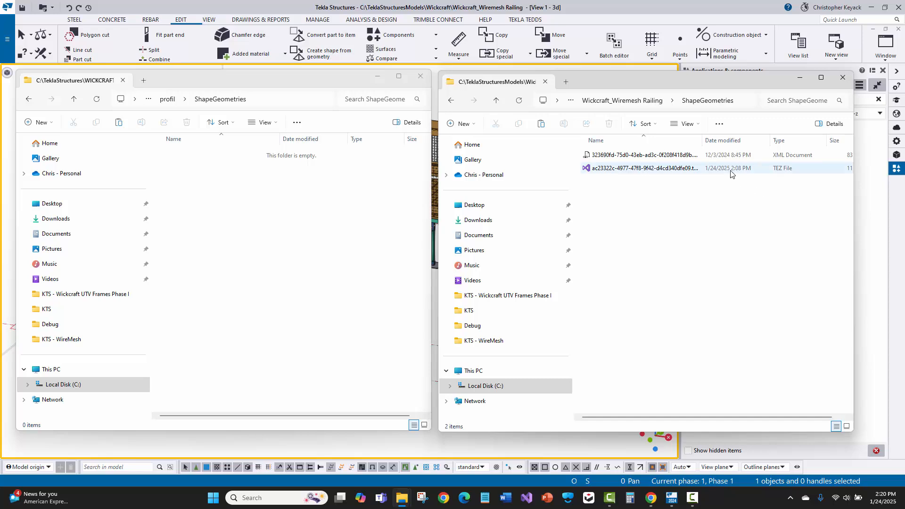
- Copy the ac23322c-4977-47f8-9f42-d4cd340dfe09 TEZ file from the model's ShapeGeometries folder into the firm's ShapeGeometries folder and close both folder windows
click(669, 172)
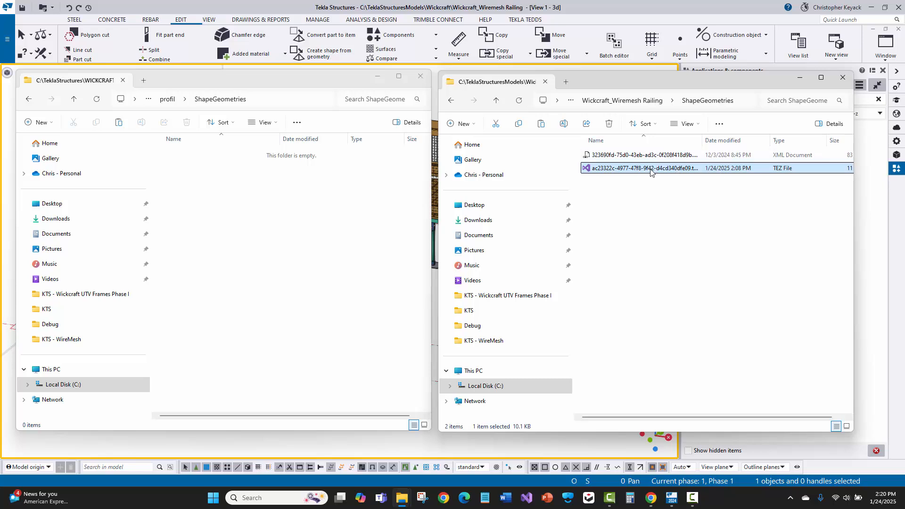
right_click(651, 171)
click(680, 182)
click(269, 221)
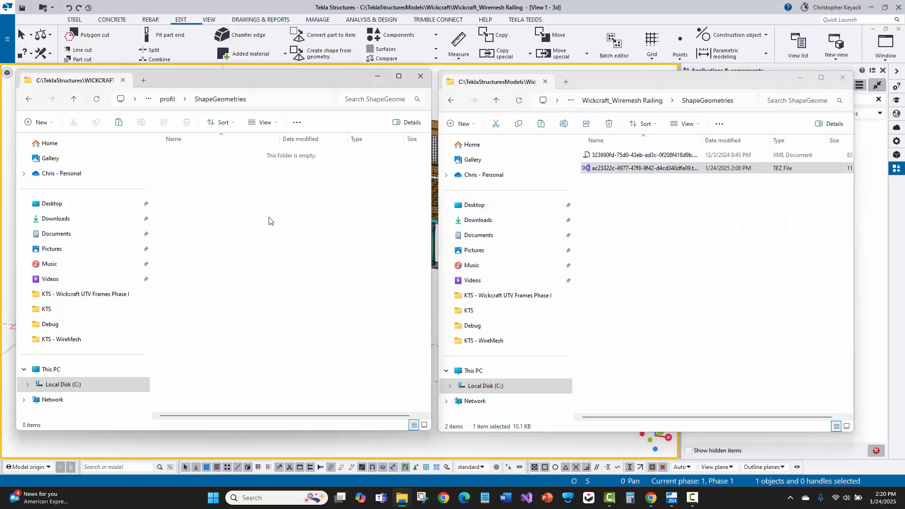
right_click(269, 221)
click(280, 231)
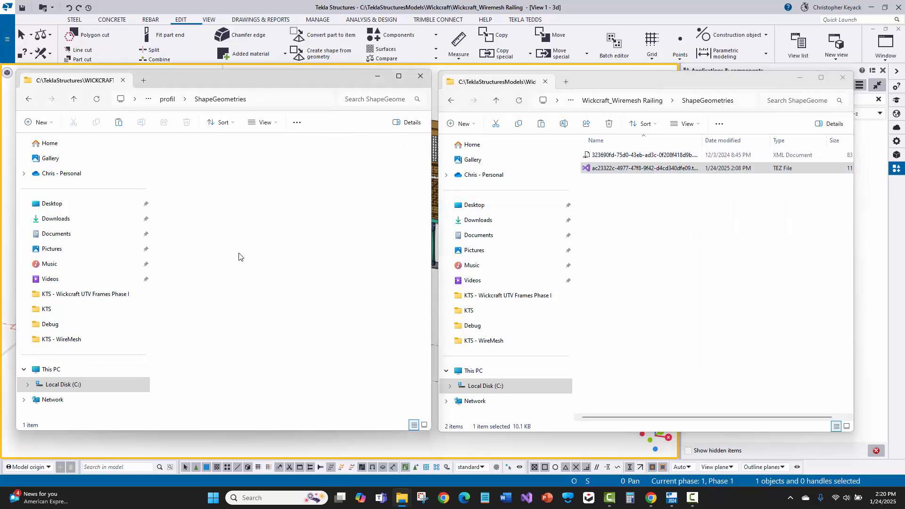
click(260, 266)
click(732, 263)
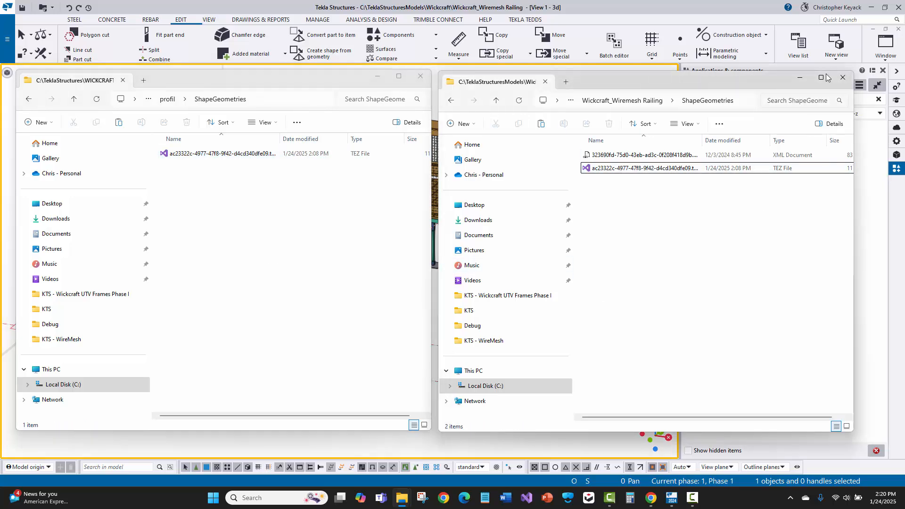
click(843, 77)
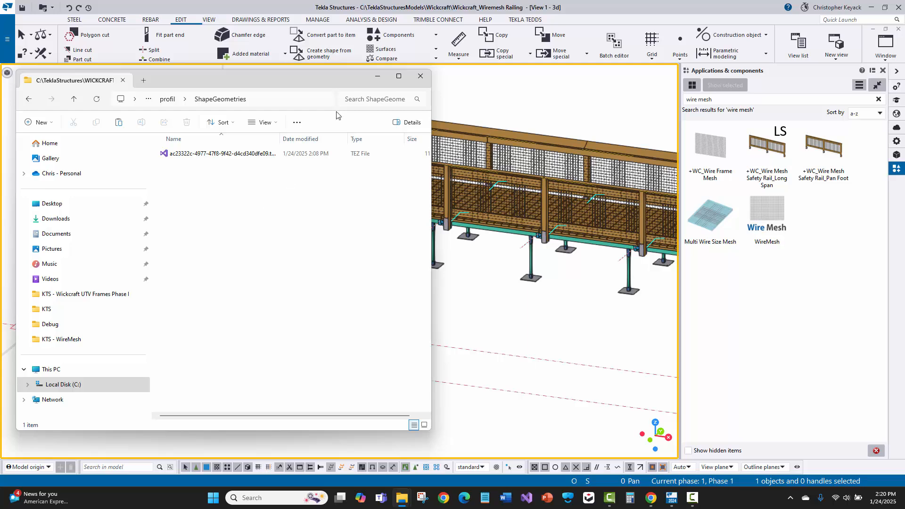
click(421, 78)
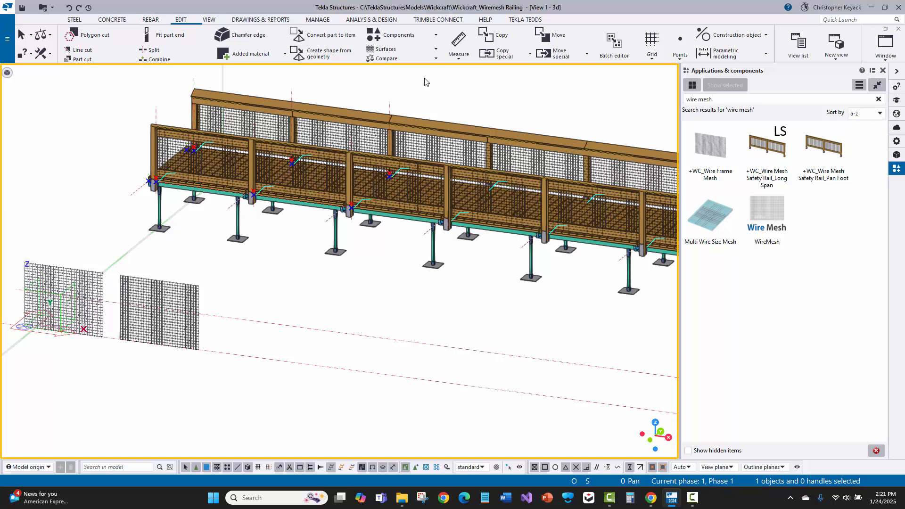
- Place a +WC_Wire Frame Mesh component with its standard settings between two points along the grid line beyond the existing mesh panels
scroll(291, 292, up, 2)
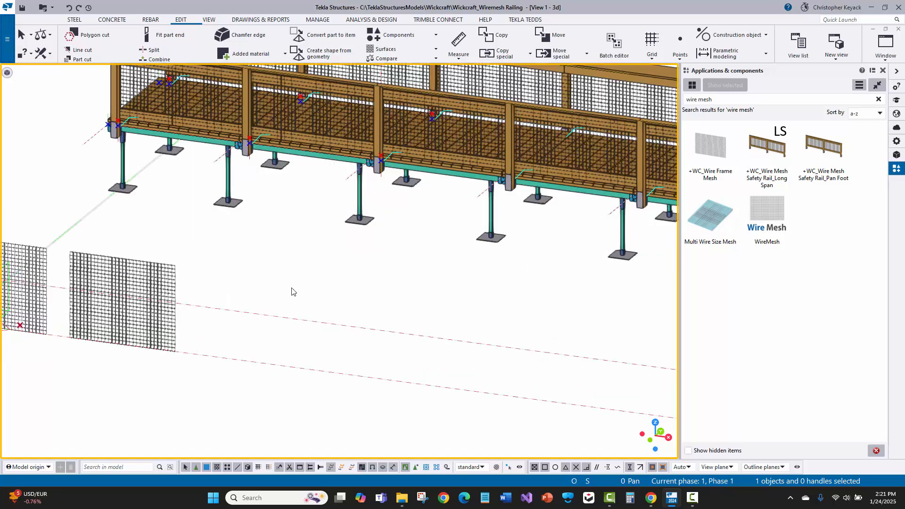
double_click(718, 150)
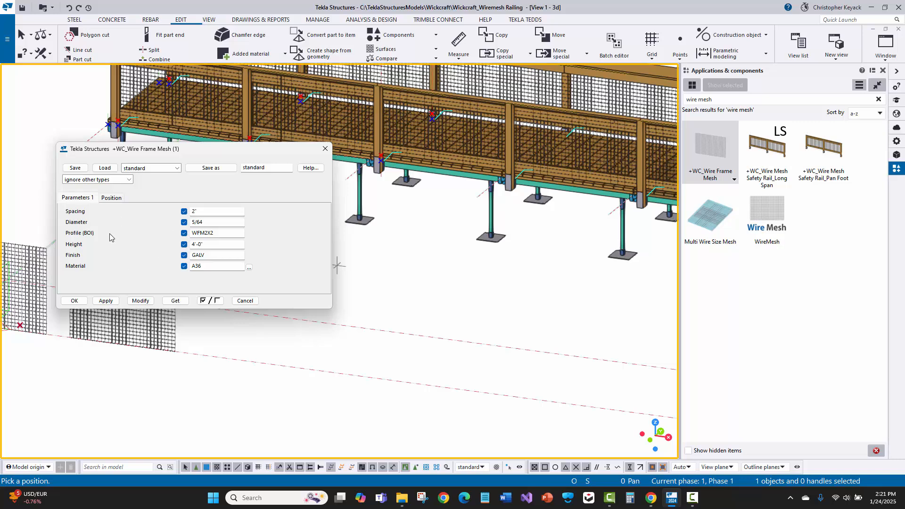
click(242, 359)
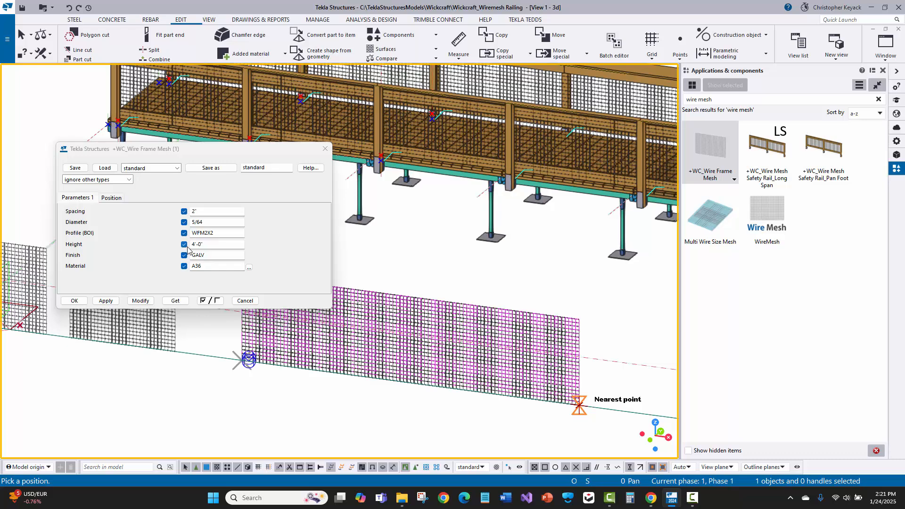
click(245, 301)
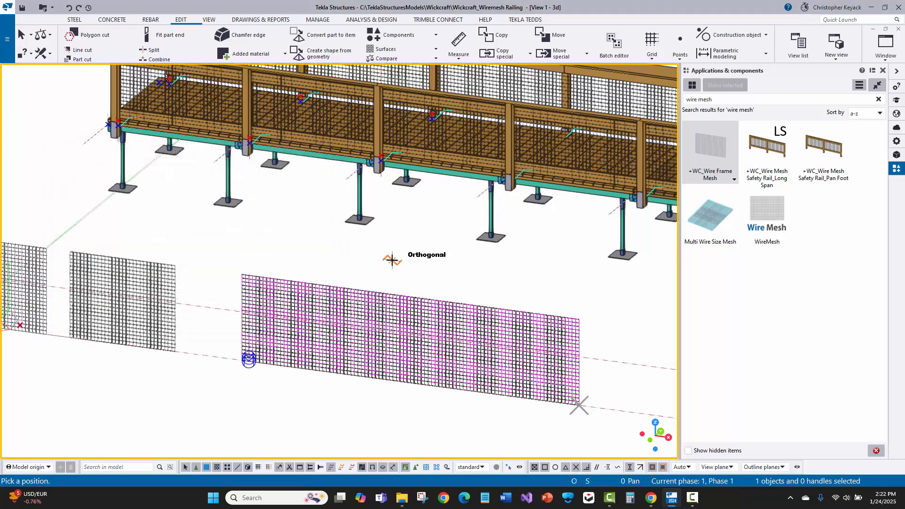
right_click(394, 260)
click(415, 267)
- Inspect the newly placed mesh panel and open the settings of the WireMesh component
scroll(387, 337, up, 2)
middle_drag(272, 421, 265, 378)
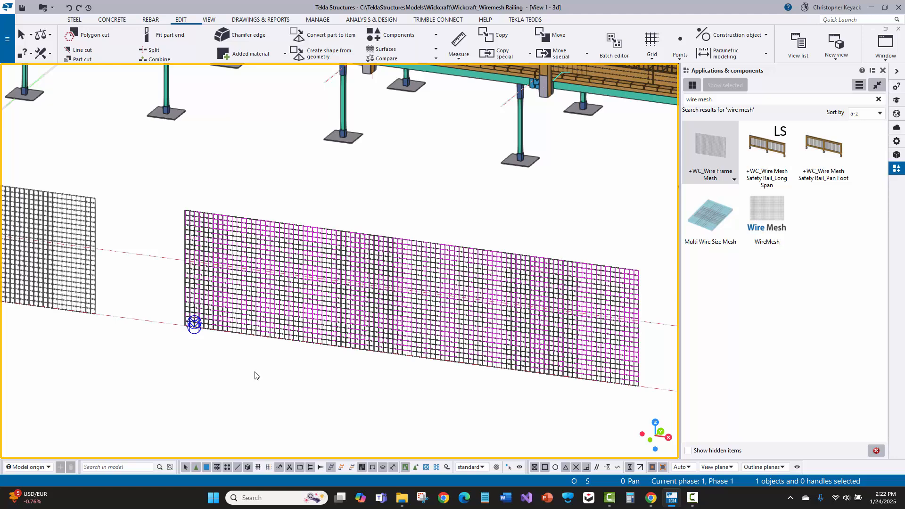
scroll(255, 373, down, 1)
middle_drag(329, 373, 230, 322)
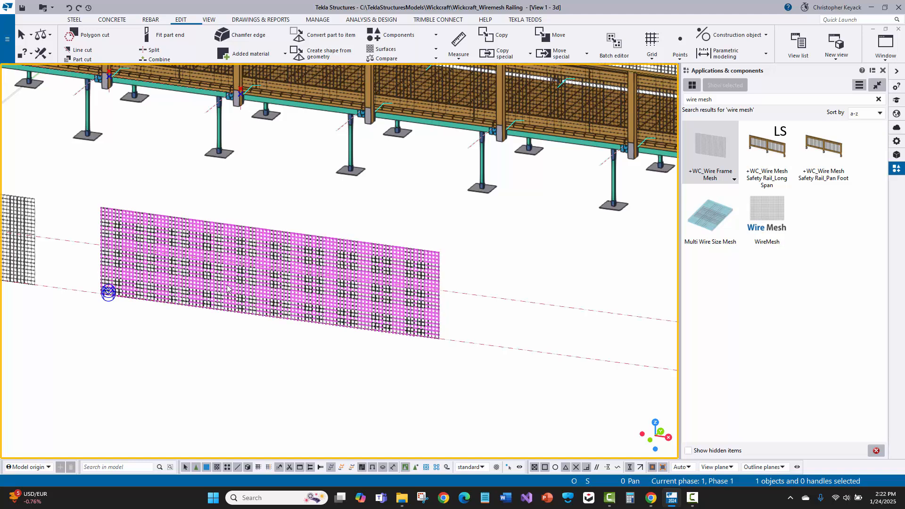
double_click(772, 218)
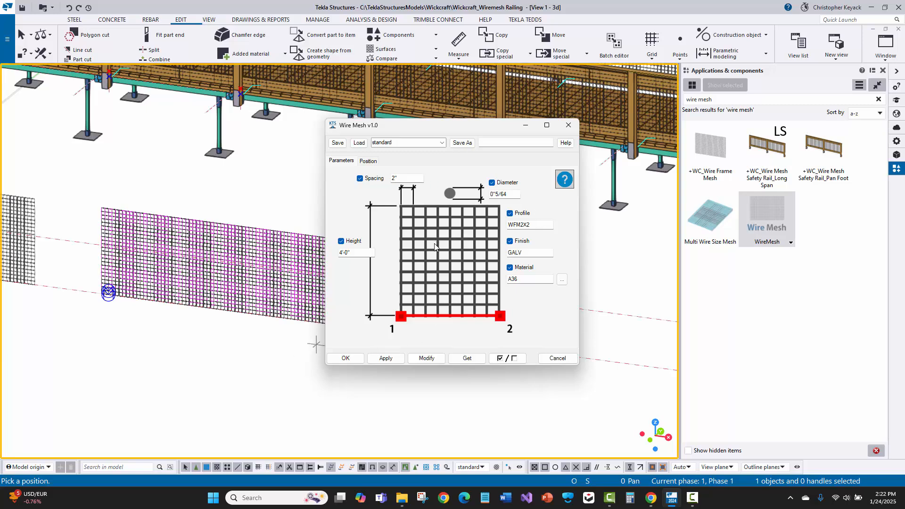
- Place a WireMesh component about 26'-0" long with its standard settings along the base line beyond the selected mesh panel
click(386, 358)
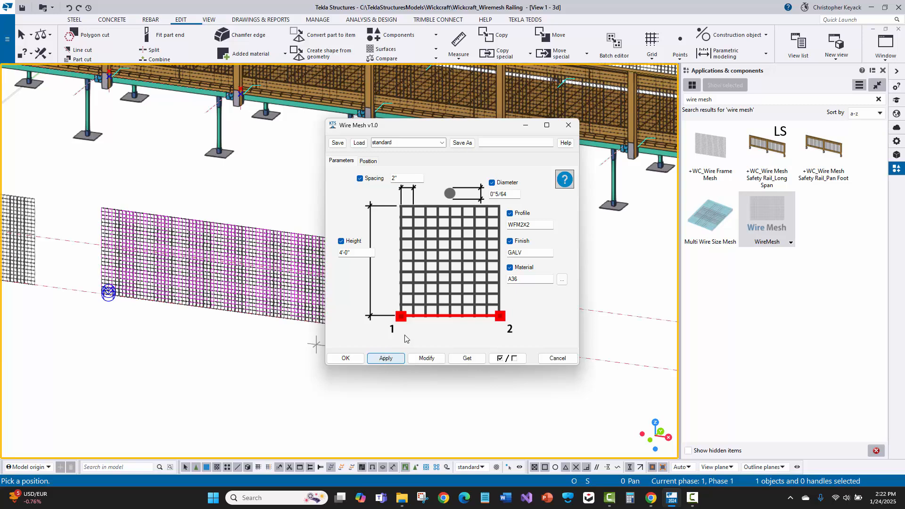
click(347, 358)
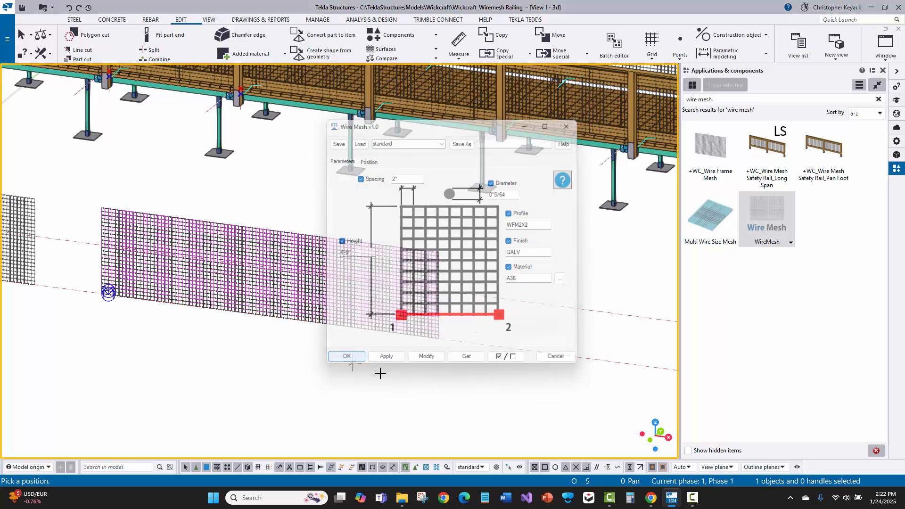
middle_drag(393, 380, 192, 335)
scroll(200, 327, down, 2)
click(238, 304)
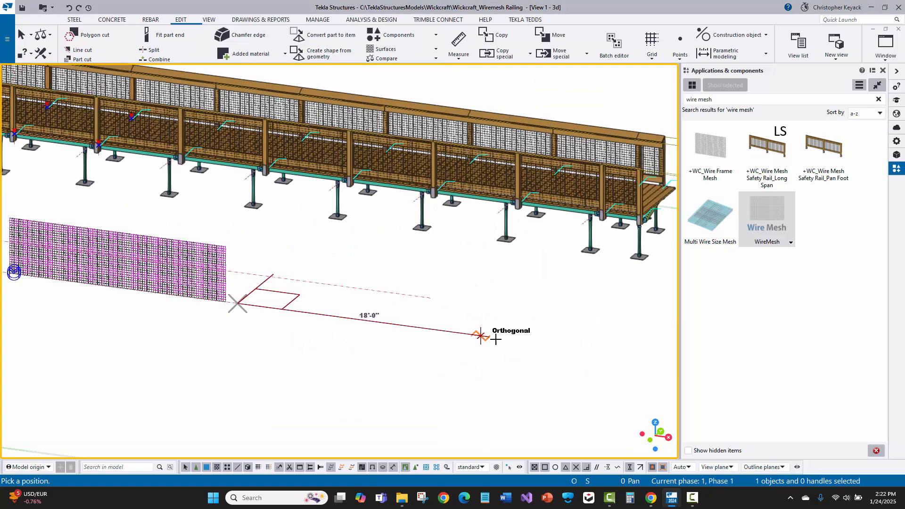
click(589, 350)
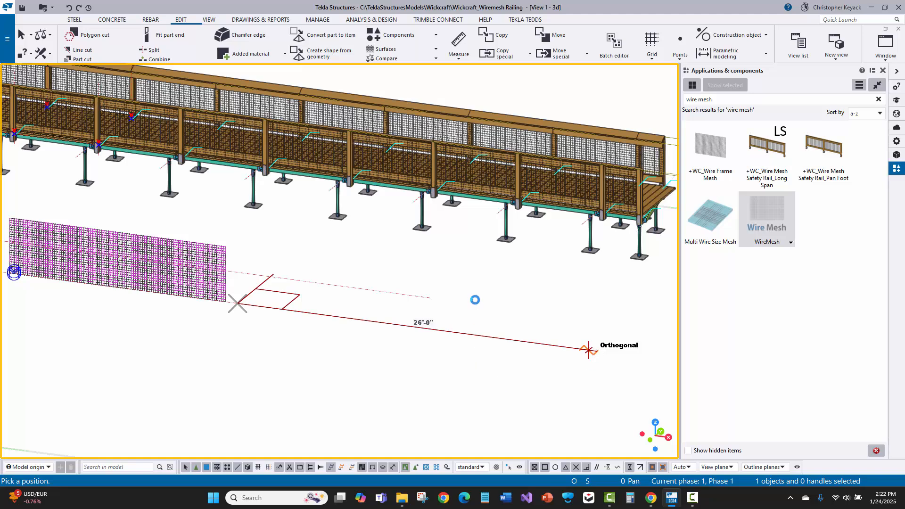
right_click(338, 353)
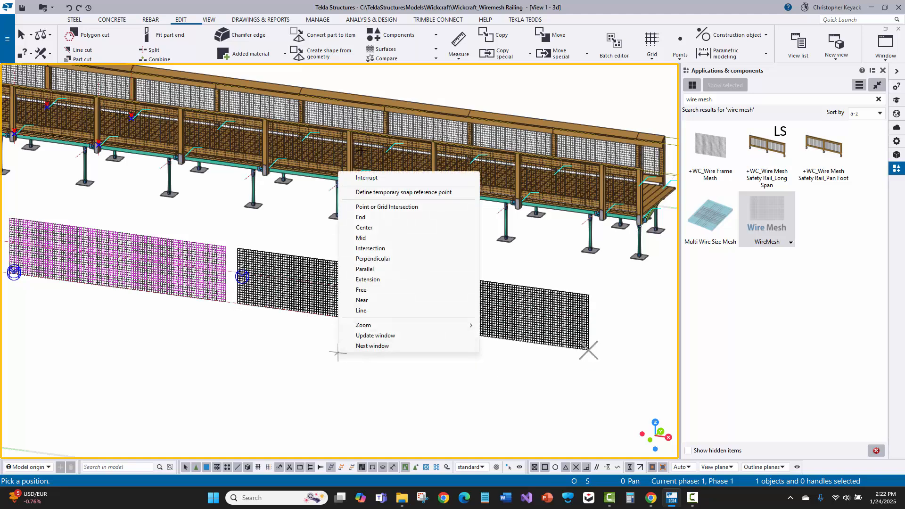
click(372, 178)
- Shorten the new WireMesh panel by moving its far end handle back along the base line to roughly match the neighbouring panel's length
middle_drag(117, 263, 170, 256)
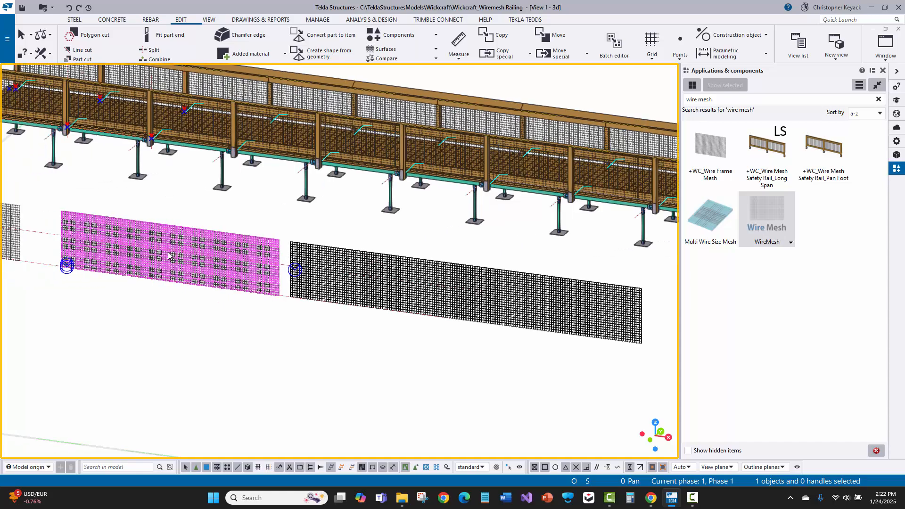
scroll(141, 234, up, 4)
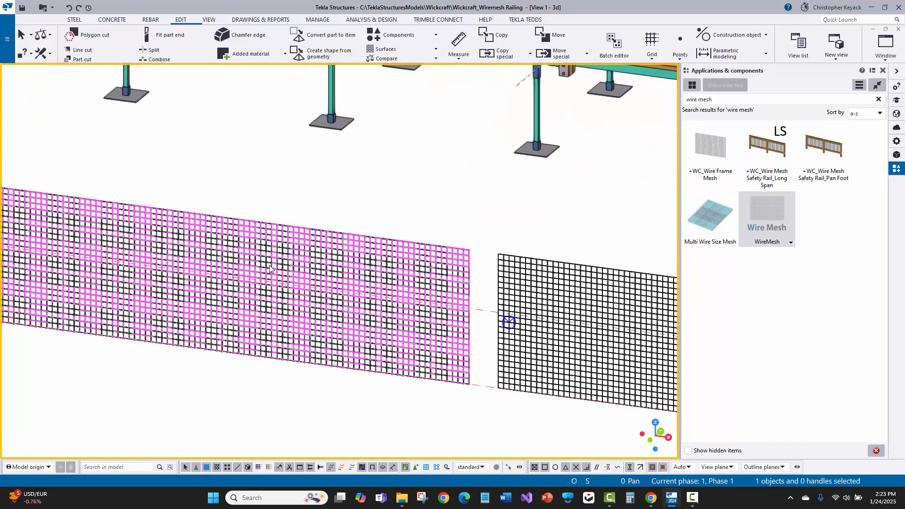
scroll(181, 236, down, 3)
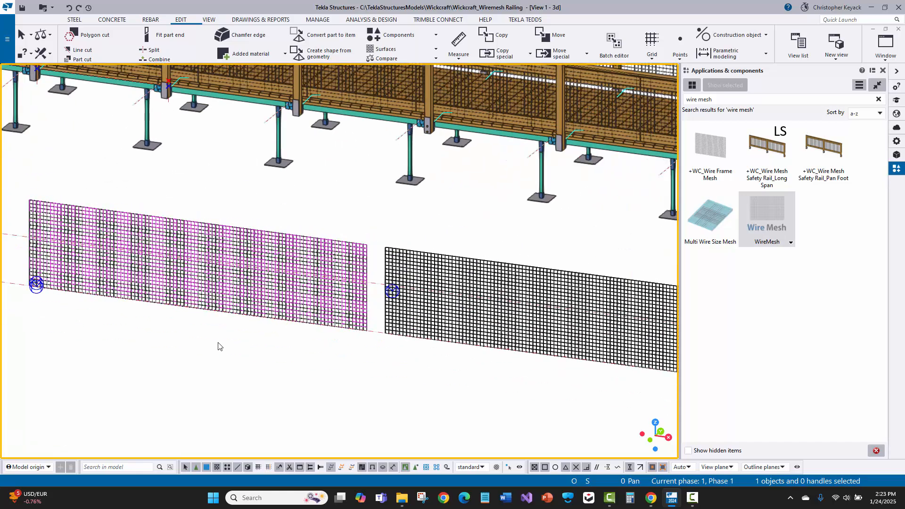
scroll(476, 346, down, 4)
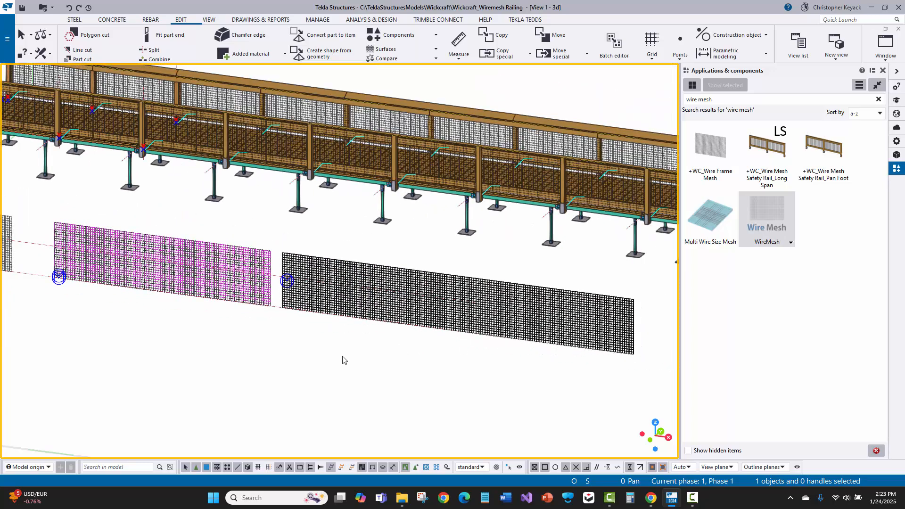
scroll(299, 302, up, 2)
middle_drag(306, 286, 355, 267)
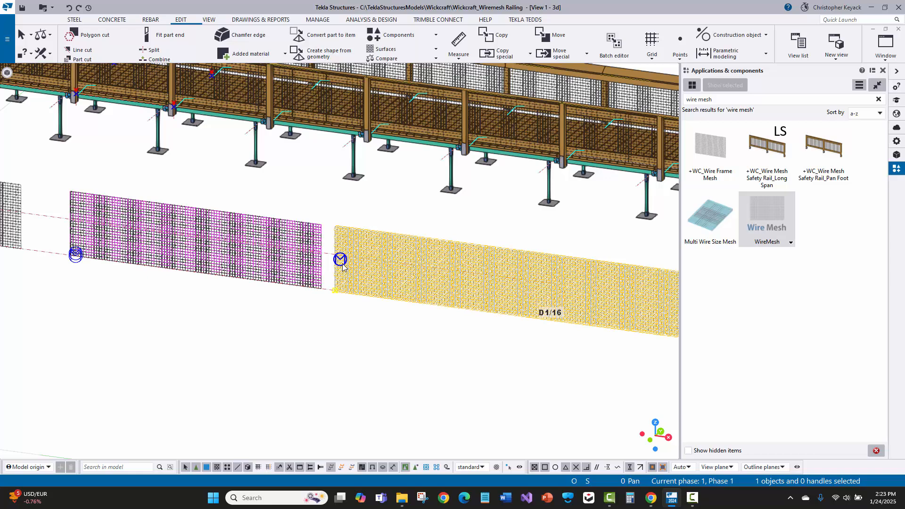
middle_drag(419, 187, 283, 174)
scroll(651, 328, up, 2)
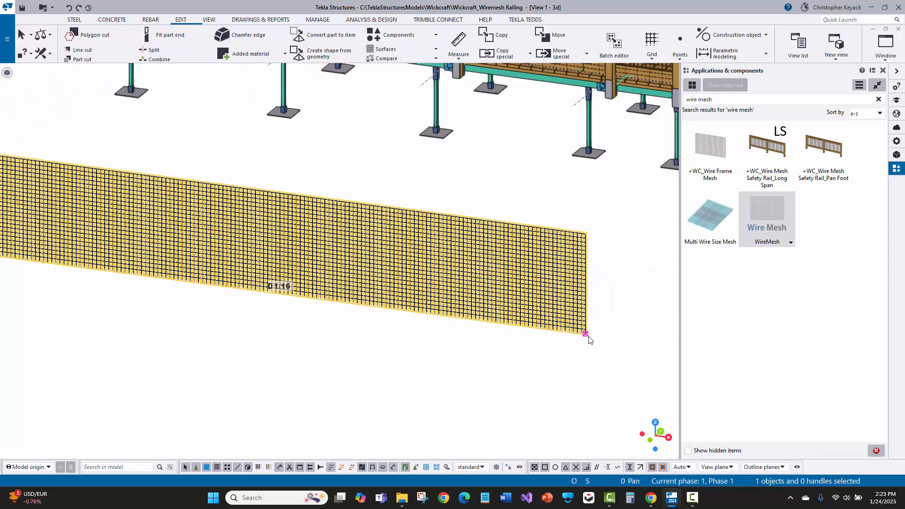
click(586, 335)
right_click(610, 330)
click(632, 350)
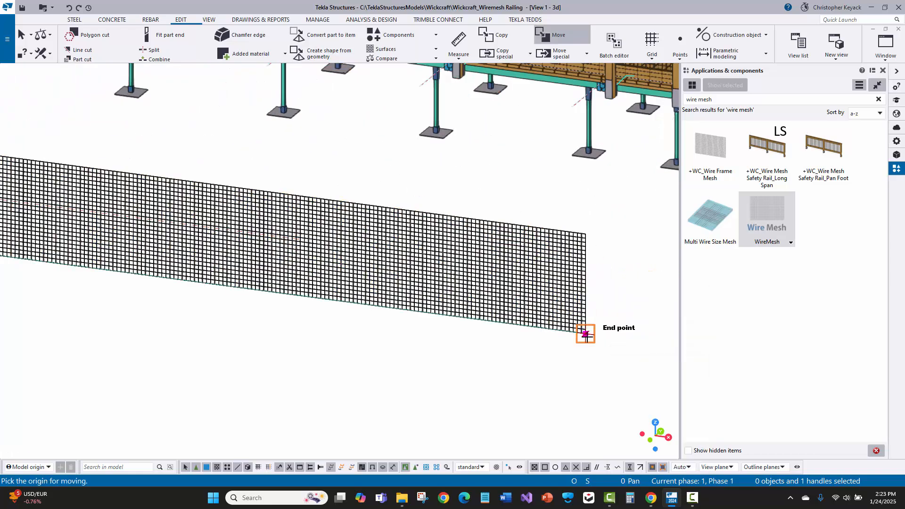
click(587, 334)
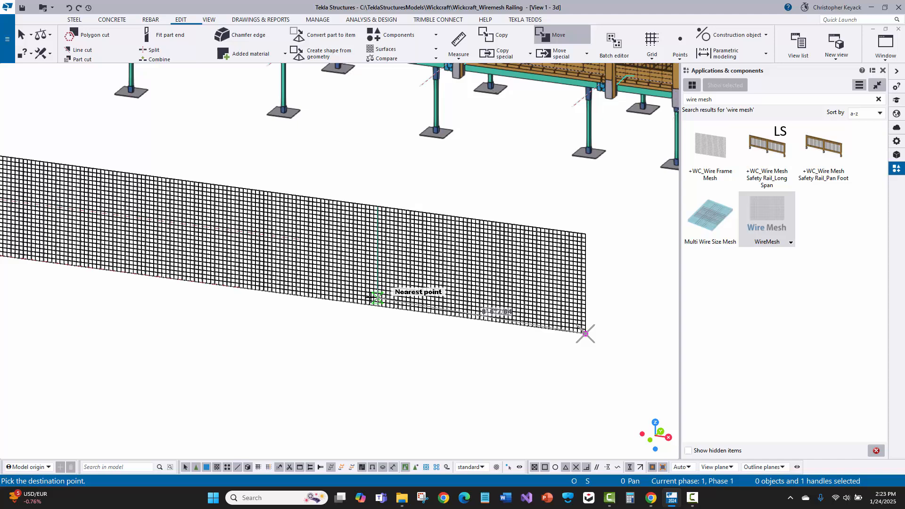
click(433, 340)
- Examine the two short mesh panels near the model origin, checking how their wires are selected and which profile they use
scroll(401, 347, down, 5)
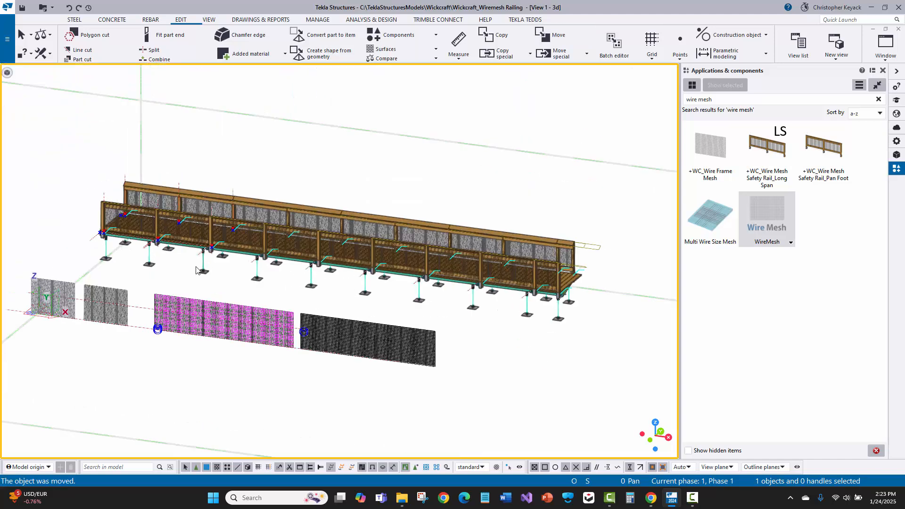
scroll(198, 270, up, 2)
scroll(56, 198, down, 1)
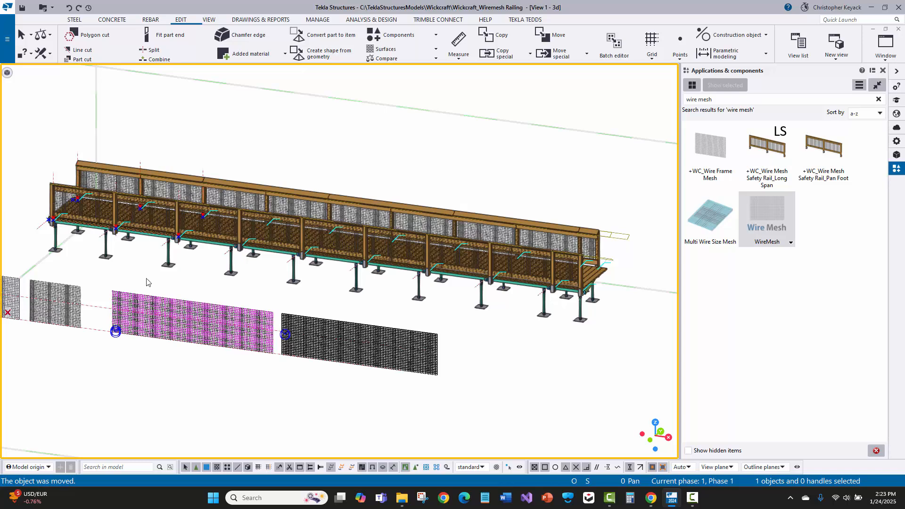
click(315, 351)
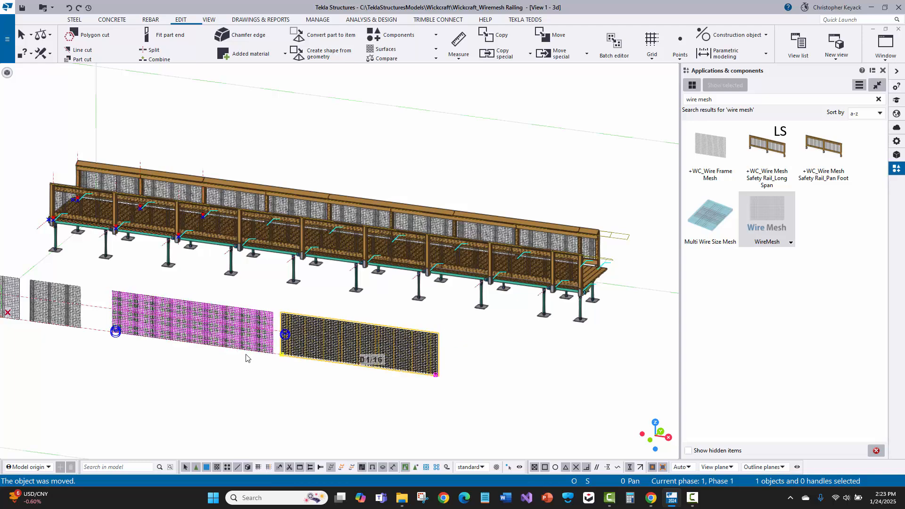
middle_drag(249, 359, 305, 354)
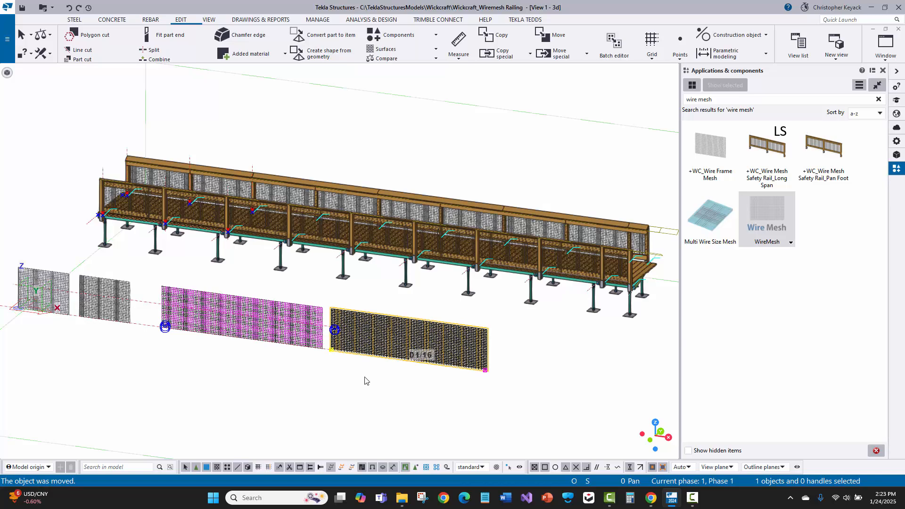
scroll(67, 296, up, 6)
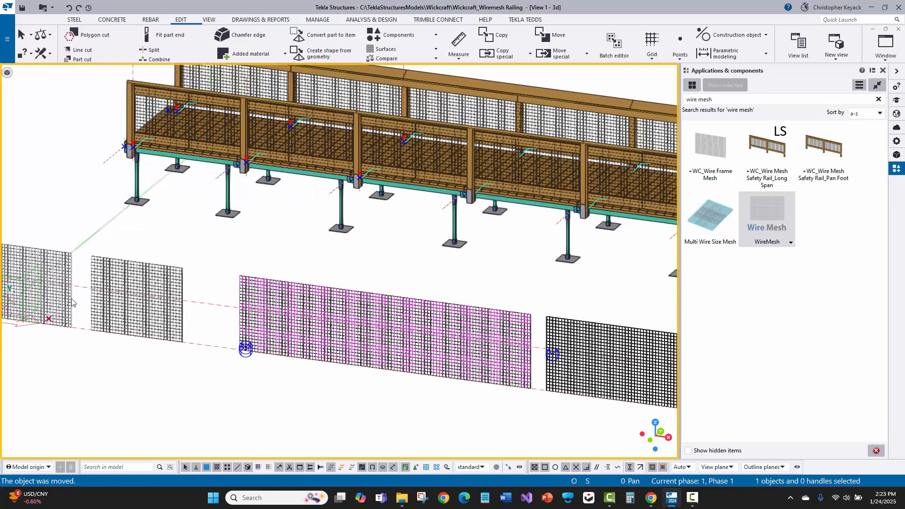
click(149, 264)
middle_drag(149, 263, 340, 240)
click(256, 228)
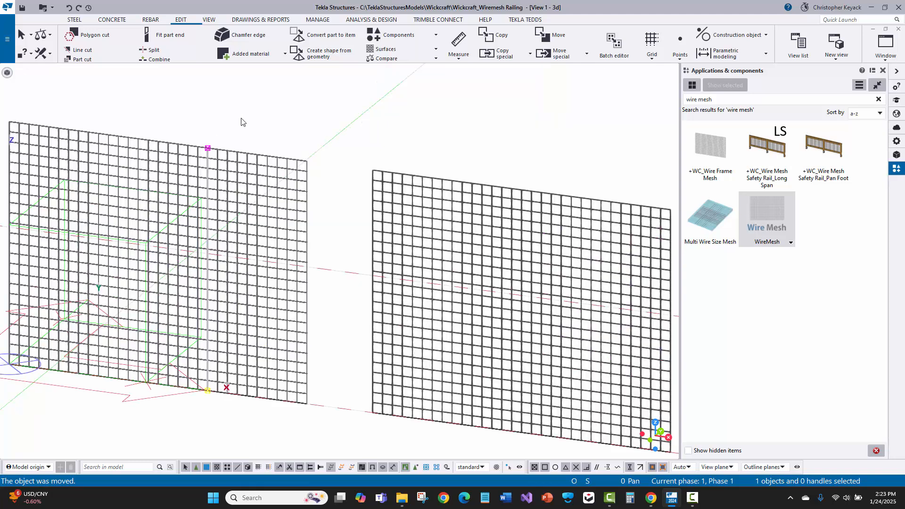
click(241, 118)
scroll(262, 136, down, 2)
click(417, 236)
middle_drag(462, 216, 260, 183)
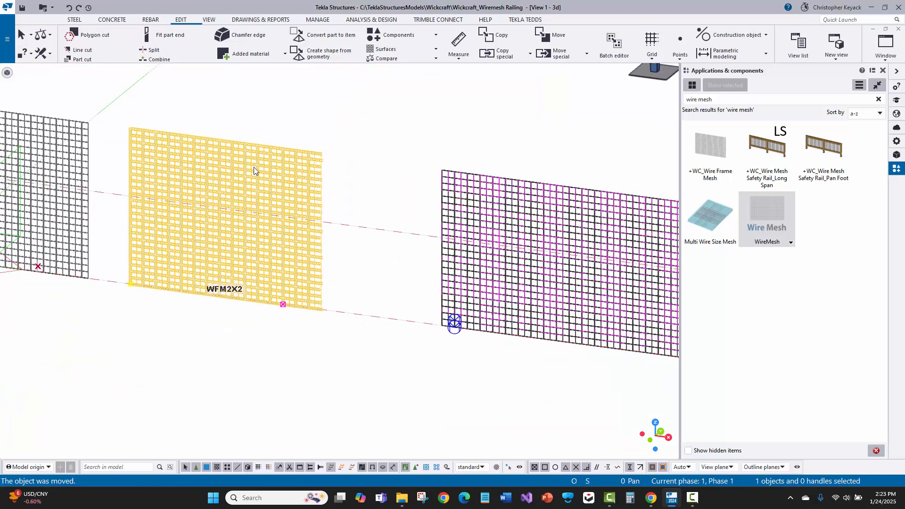
scroll(234, 219, down, 3)
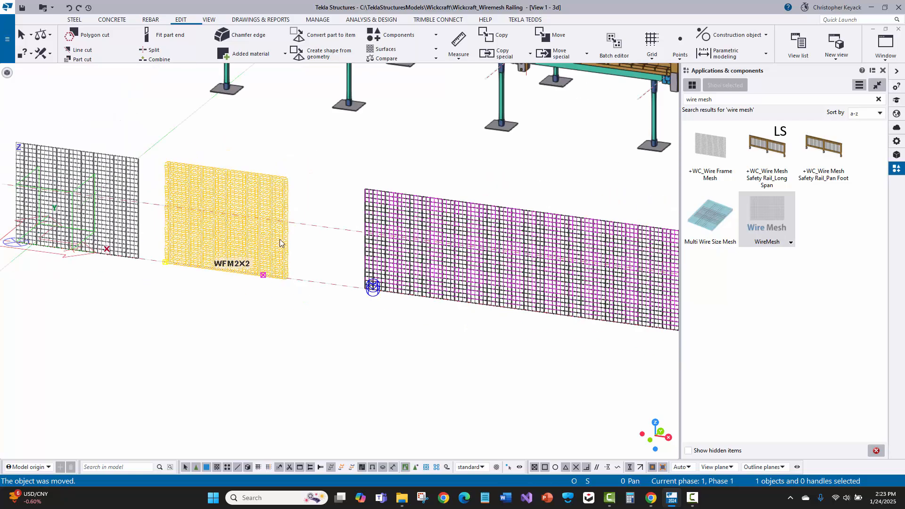
- Compare the two long mesh panels with each other and with the mesh in the boardwalk railing
middle_drag(364, 250, 289, 251)
middle_drag(455, 285, 299, 264)
scroll(266, 292, down, 3)
middle_drag(266, 292, 305, 299)
scroll(253, 289, down, 1)
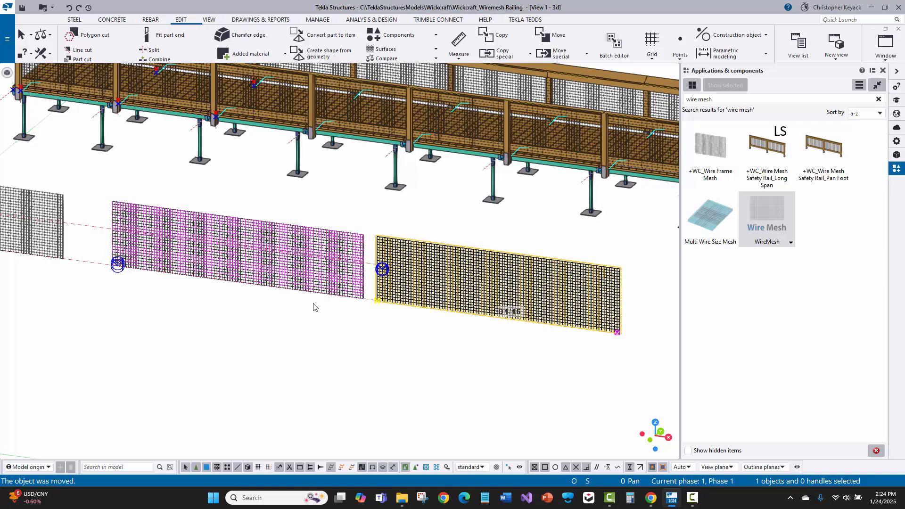
scroll(312, 317, down, 2)
scroll(303, 342, down, 1)
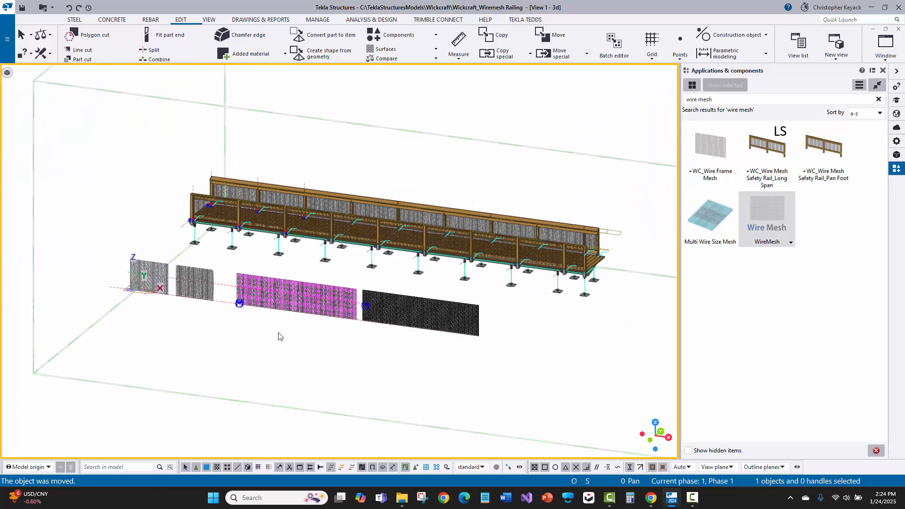
scroll(242, 337, up, 3)
middle_drag(231, 358, 218, 362)
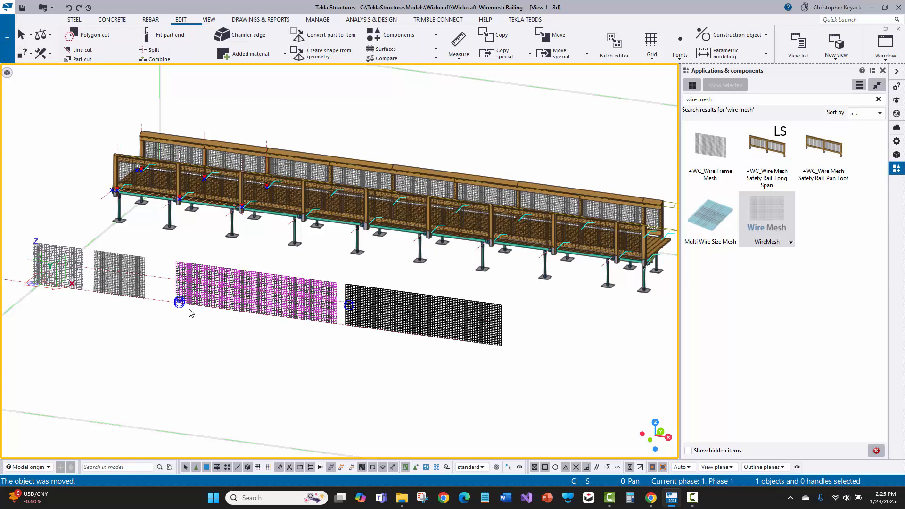
- Open the +WC_Wire Frame Mesh component of the first long panel in the custom component editor and show its four views side by side
scroll(185, 316, up, 5)
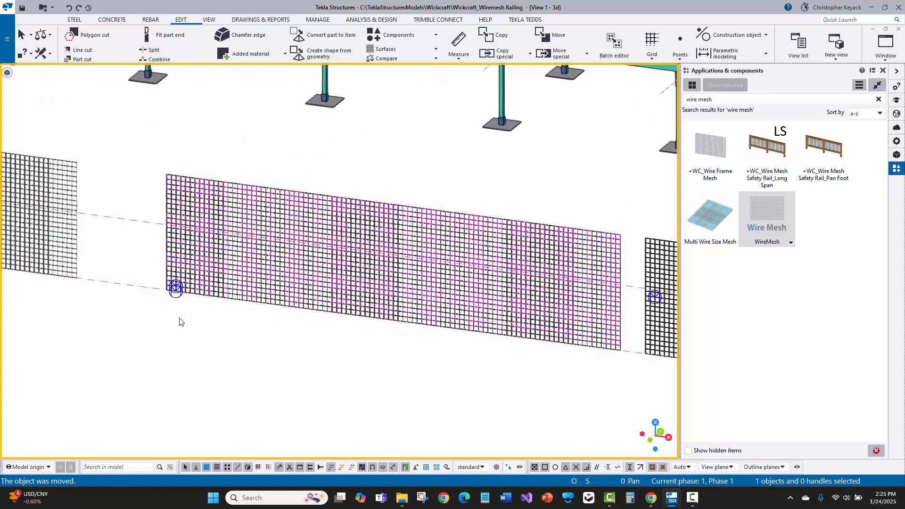
scroll(141, 312, down, 2)
click(238, 280)
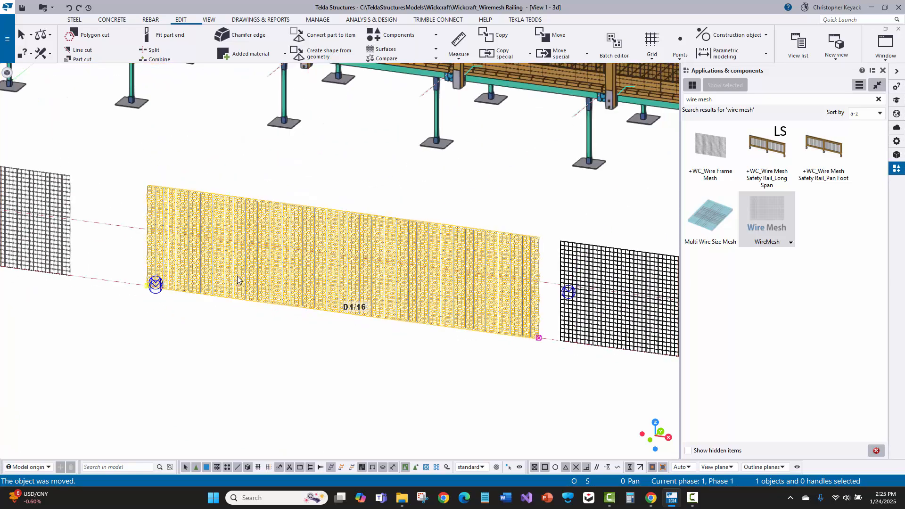
right_click(218, 246)
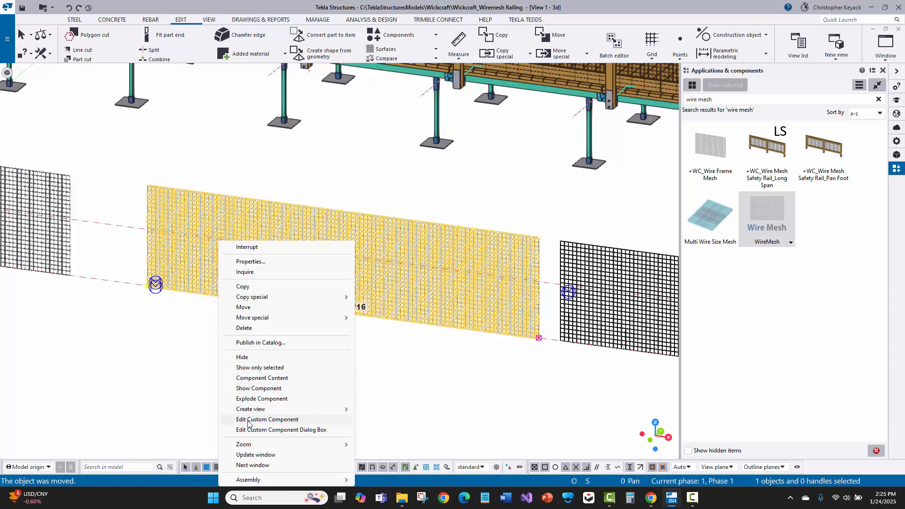
click(539, 338)
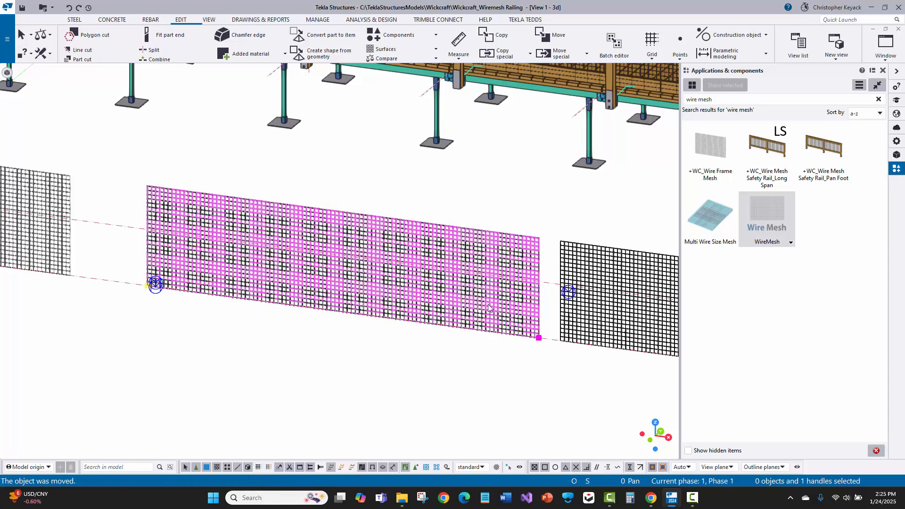
click(222, 222)
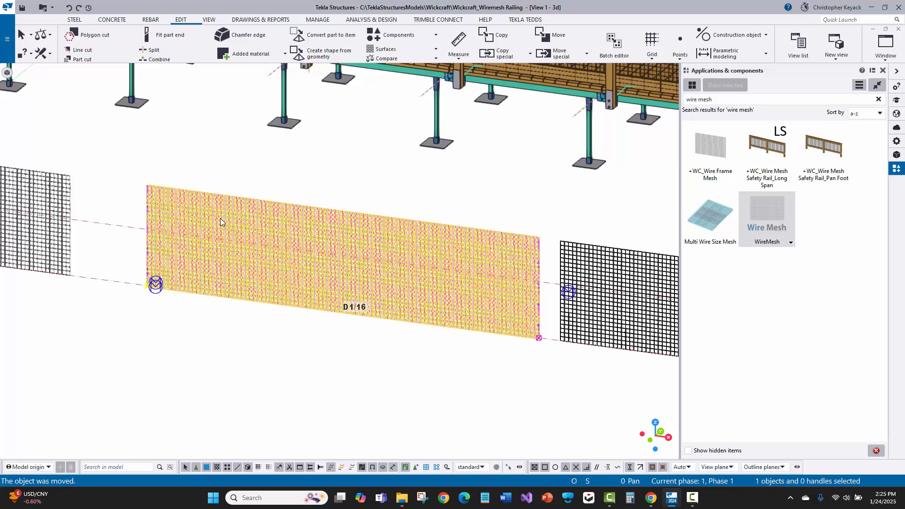
right_click(222, 222)
click(245, 398)
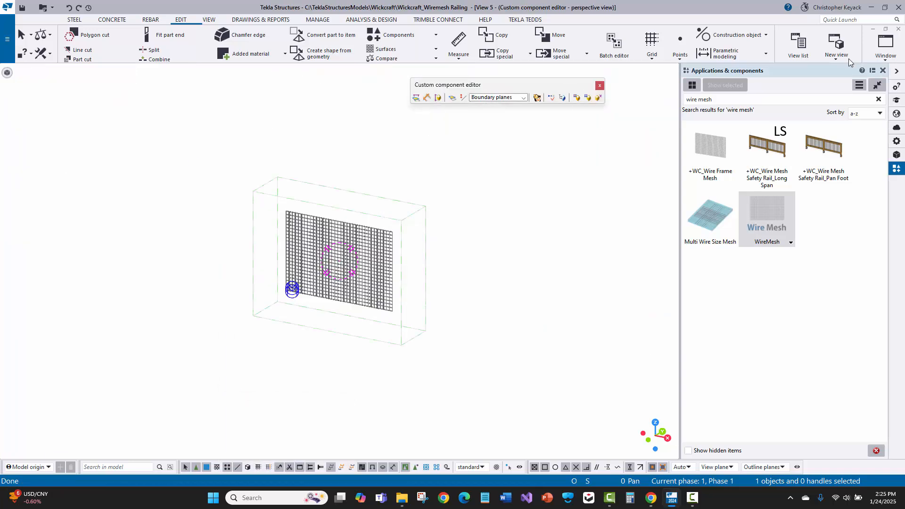
click(886, 44)
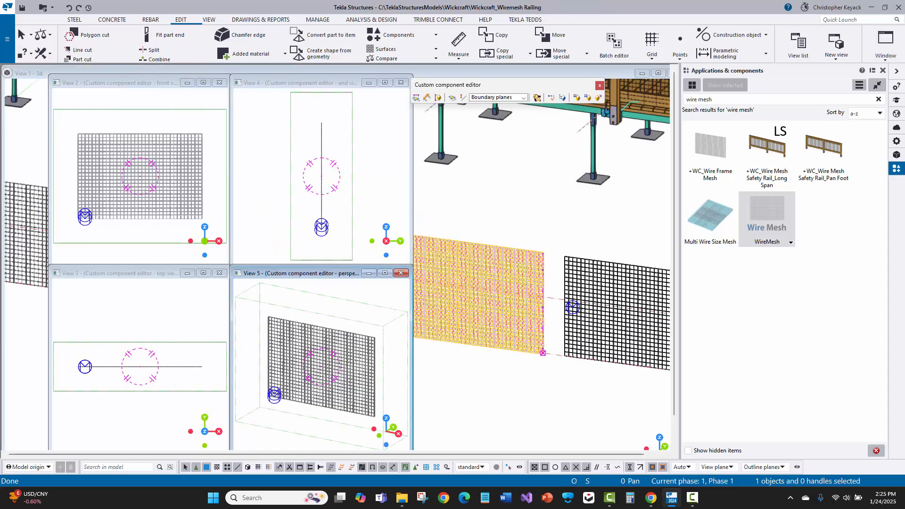
- Arrange the custom component browser beside the editor views, expand the component objects and select the Part to inspect it
drag(698, 508, 468, 134)
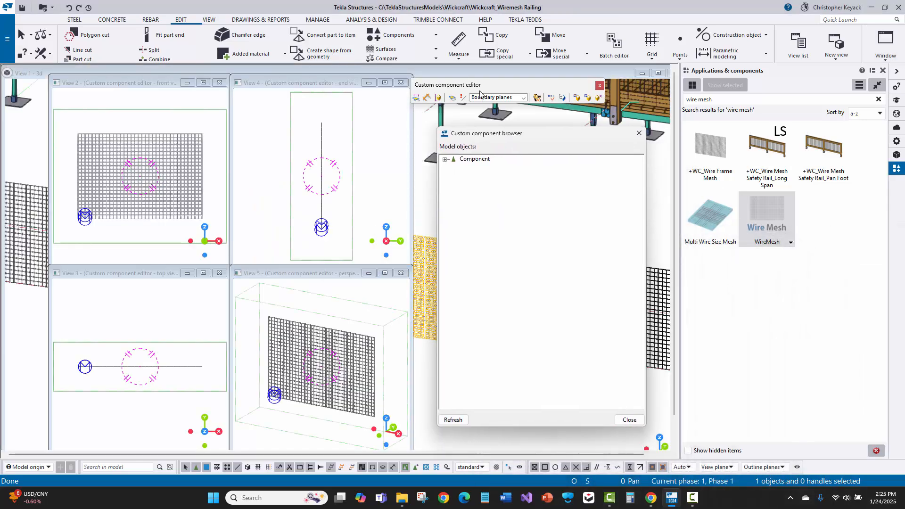
drag(480, 87, 503, 96)
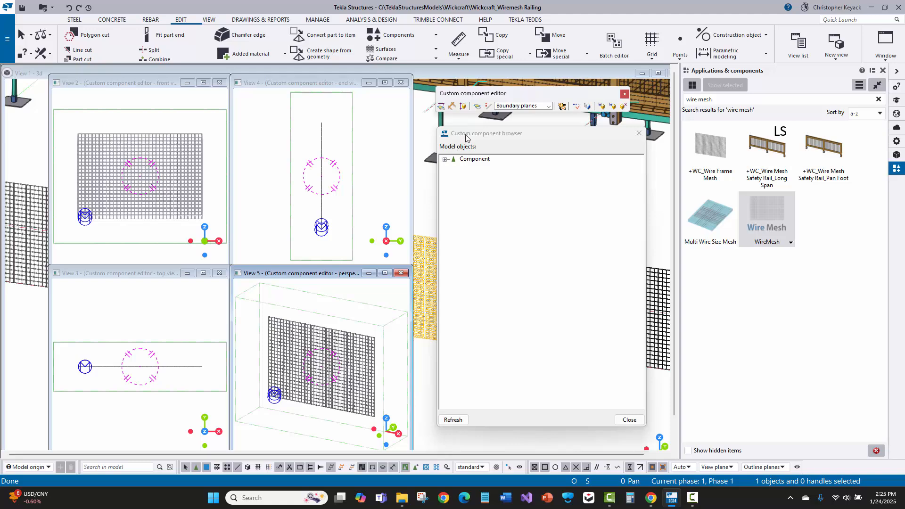
drag(466, 135, 483, 138)
click(323, 175)
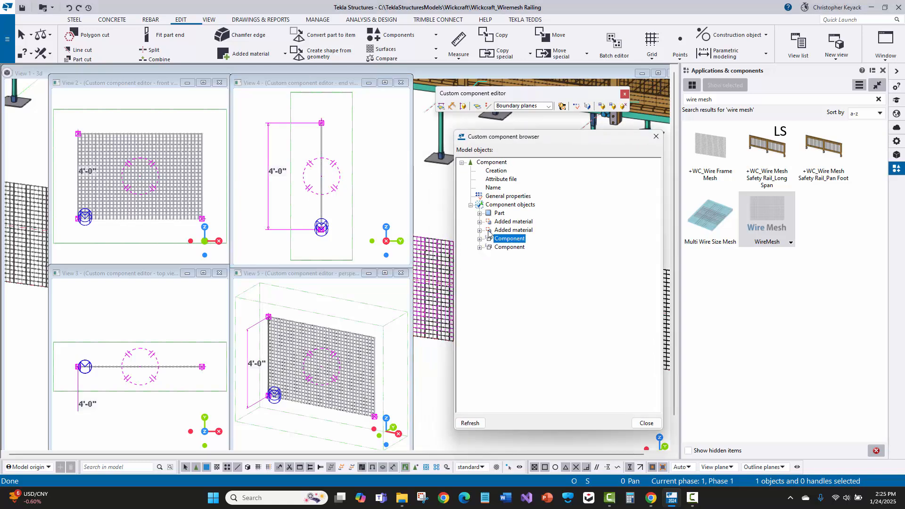
click(500, 214)
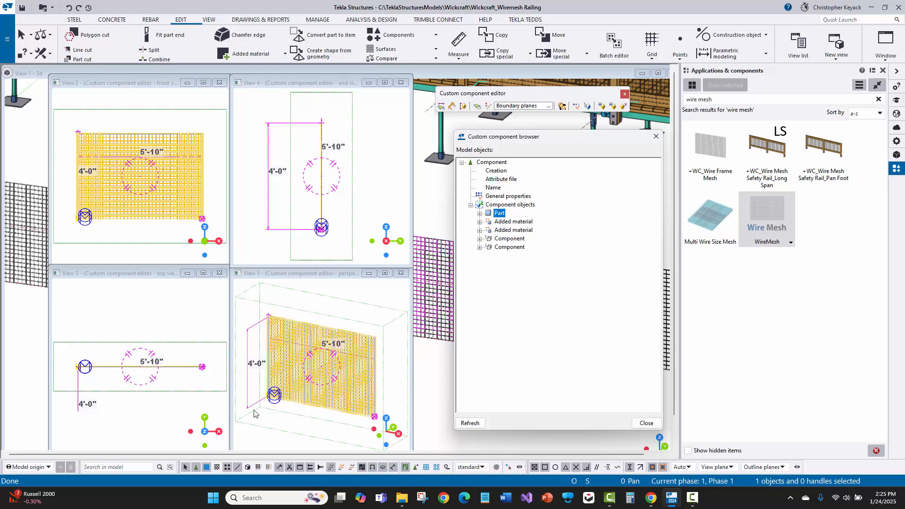
- Examine the Part's start handle and its plane bindings at the mesh's lower starting corner in the perspective view
scroll(254, 414, up, 5)
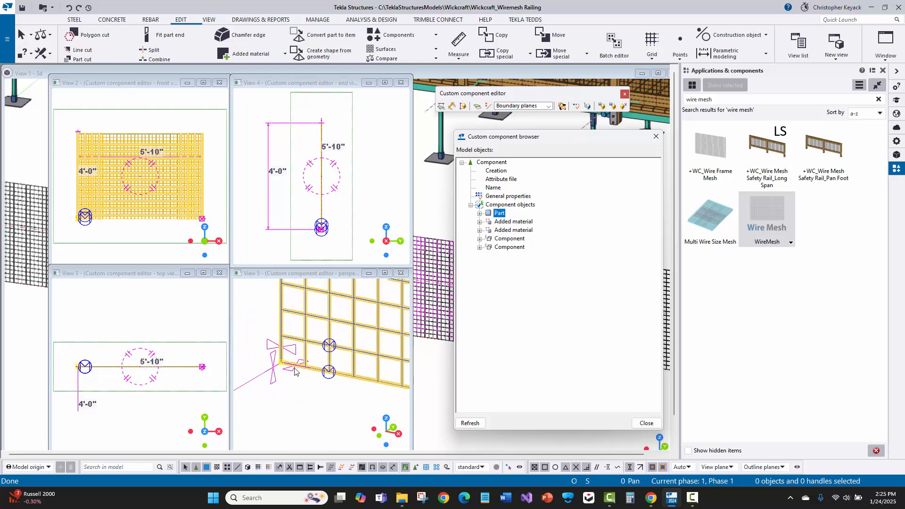
scroll(293, 368, up, 4)
middle_drag(298, 346, 319, 343)
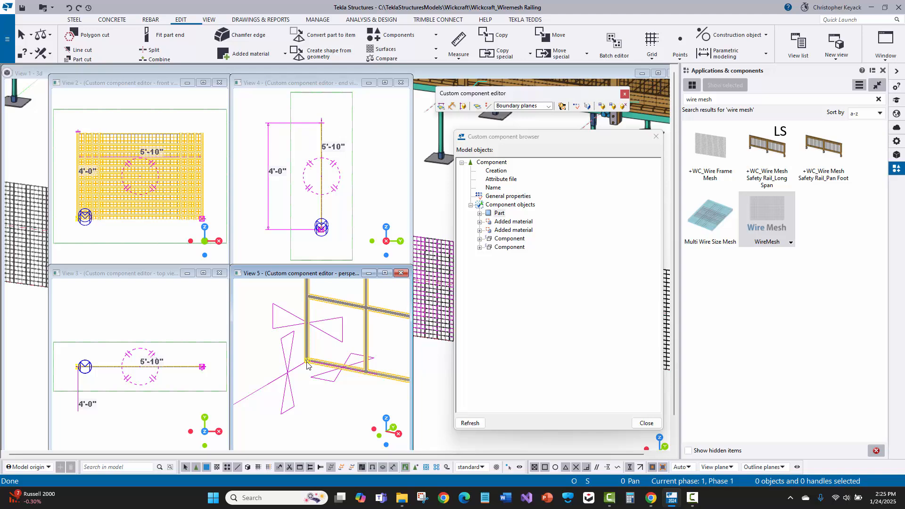
scroll(295, 353, down, 4)
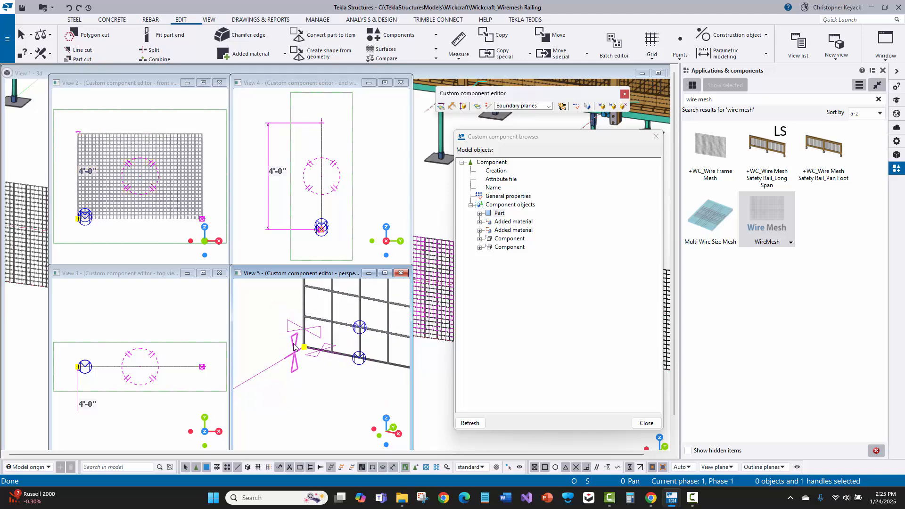
click(299, 345)
scroll(293, 355, down, 5)
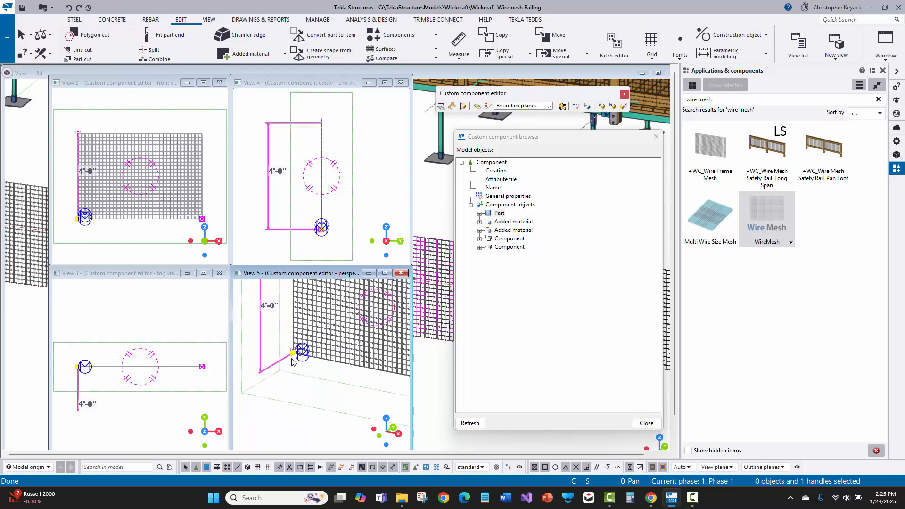
middle_drag(293, 357, 283, 377)
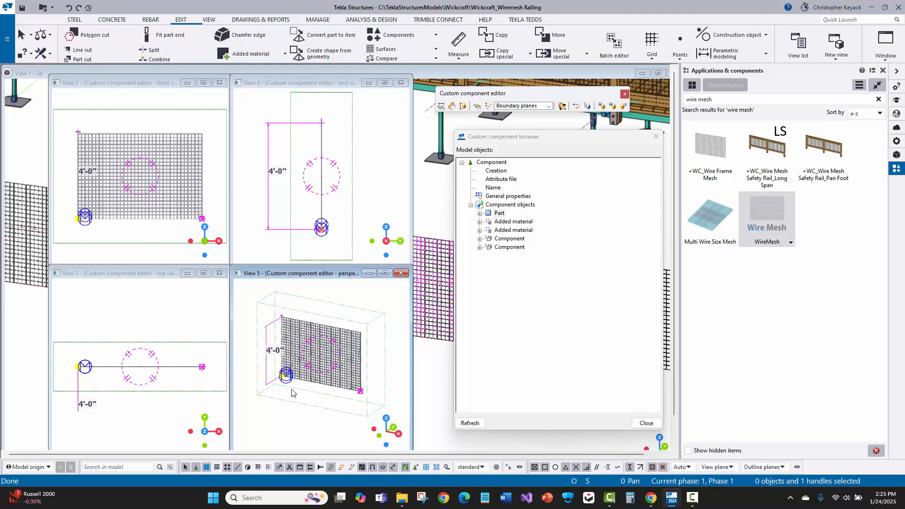
scroll(290, 377, up, 5)
scroll(292, 370, up, 2)
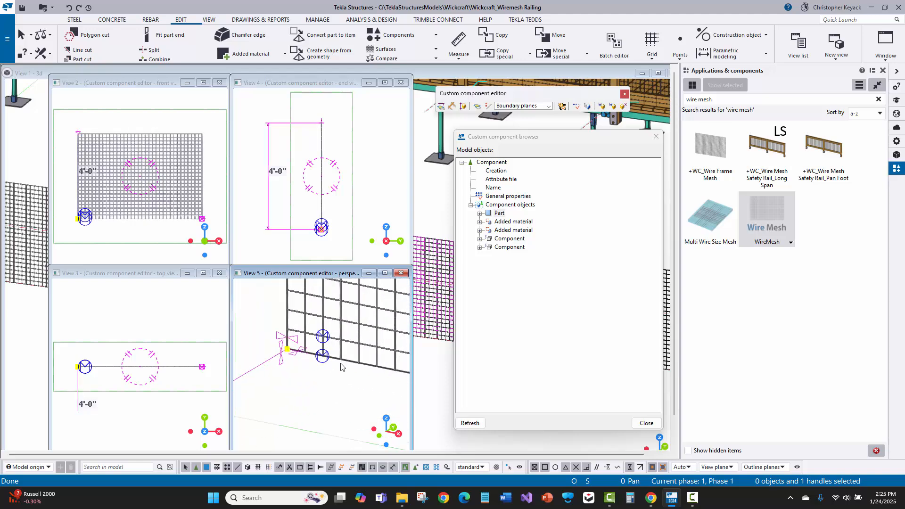
click(352, 366)
click(323, 402)
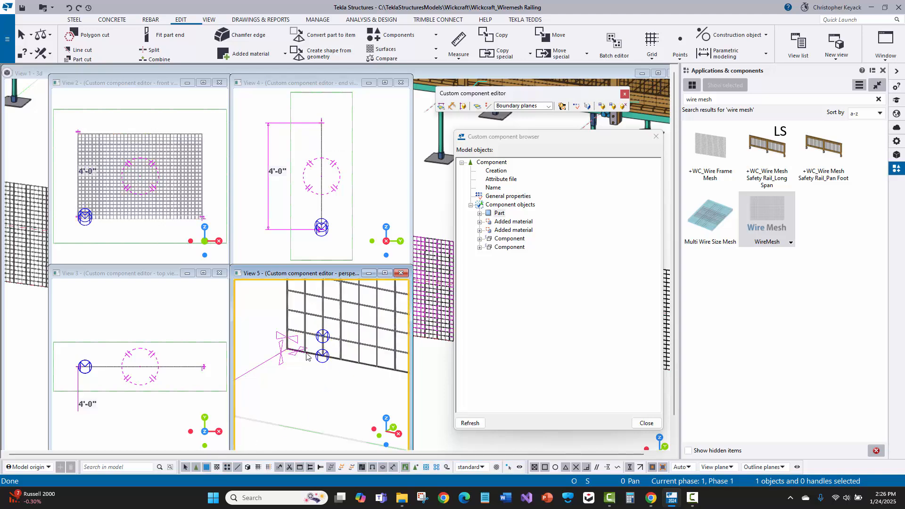
- Select the Part's start handle, preview the Component planes available under Bind to plane, and interrupt without binding
click(500, 214)
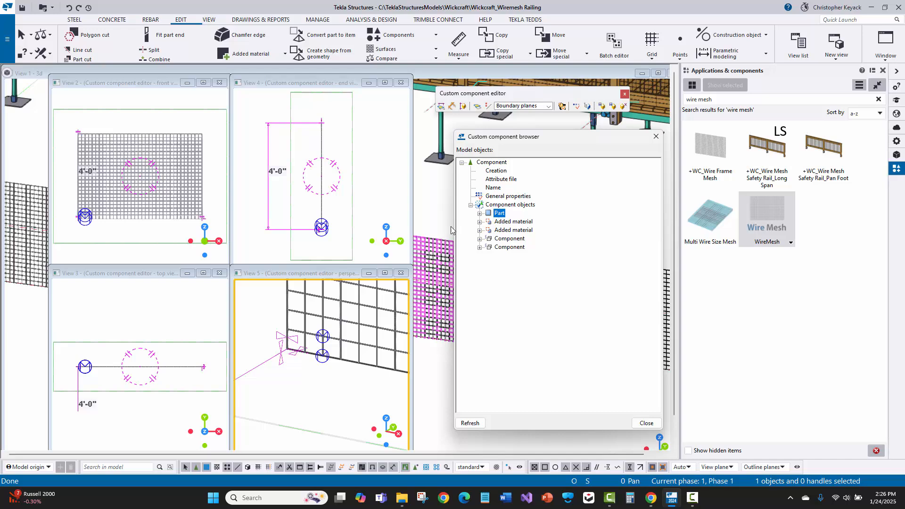
scroll(280, 355, up, 2)
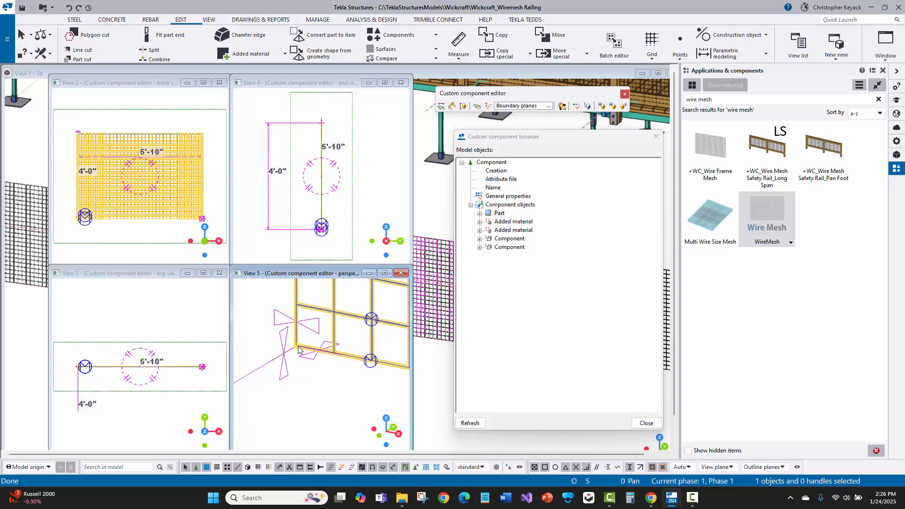
click(298, 346)
right_click(298, 347)
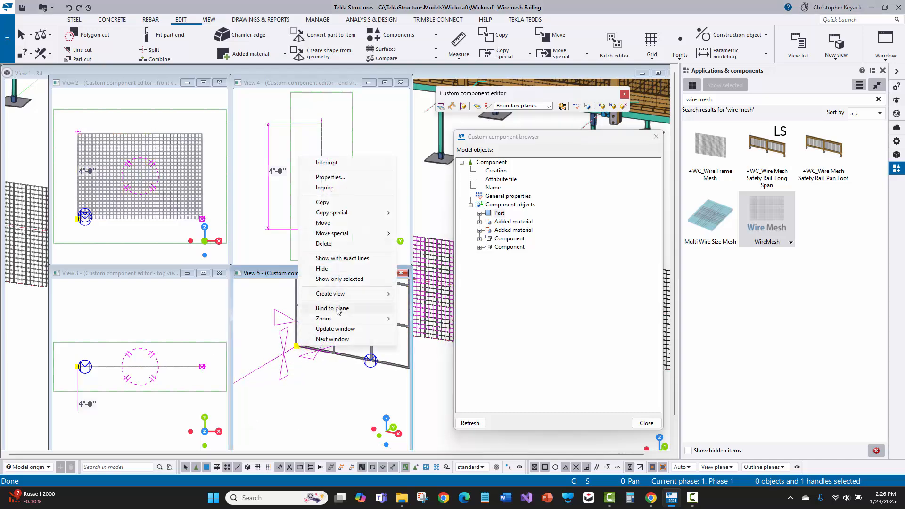
click(336, 308)
scroll(282, 367, down, 3)
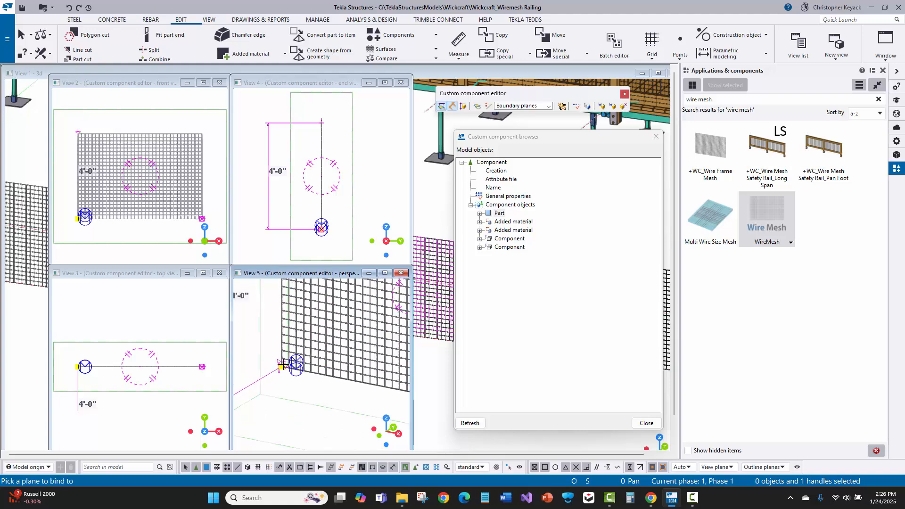
click(520, 107)
click(515, 141)
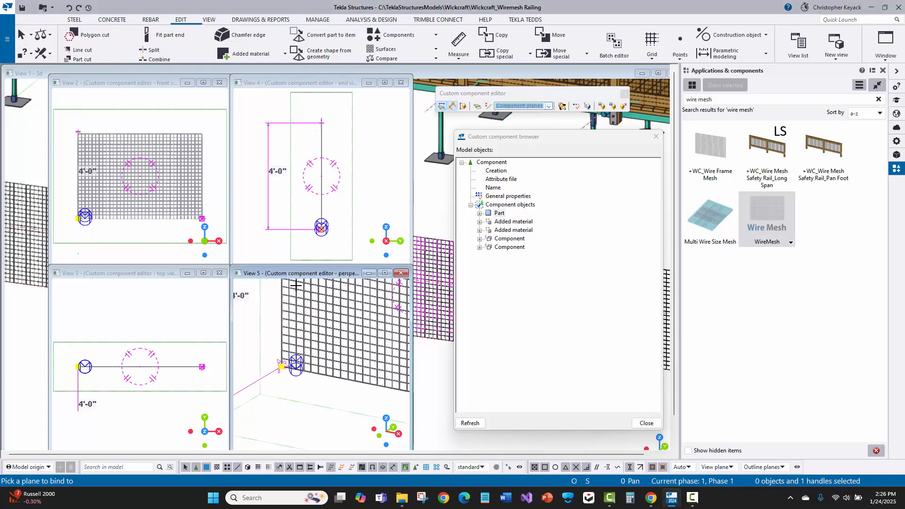
scroll(273, 336, down, 3)
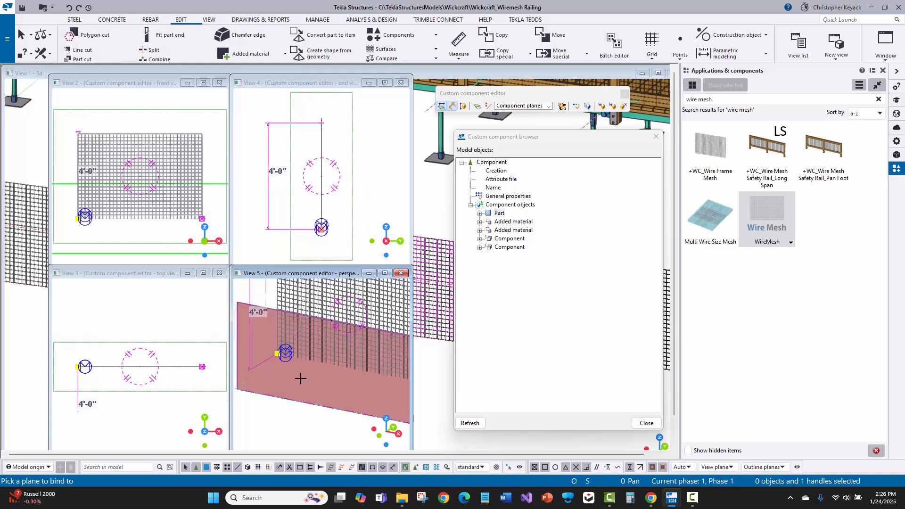
scroll(267, 347, down, 3)
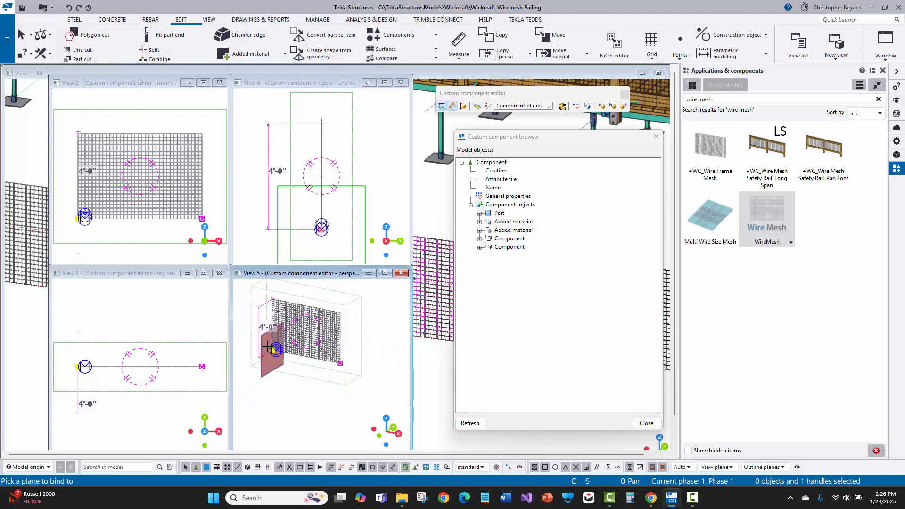
right_click(268, 346)
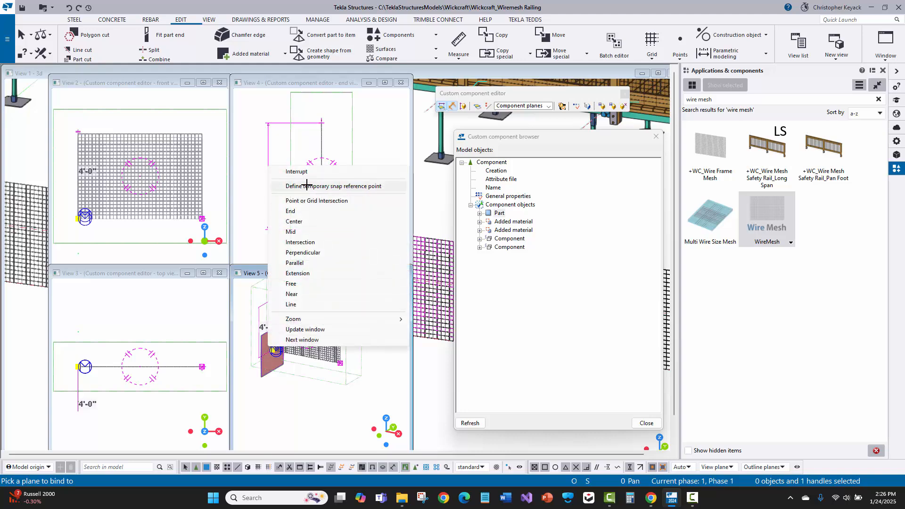
click(297, 172)
- Preview the component planes available for binding the Part's end handle at the far lower corner, and interrupt without binding
scroll(365, 358, up, 5)
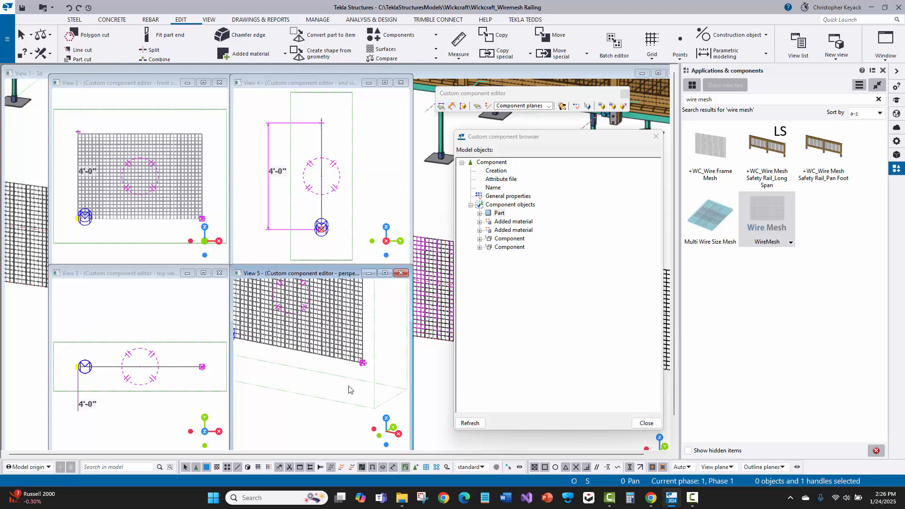
scroll(370, 362, up, 2)
right_click(369, 362)
click(376, 320)
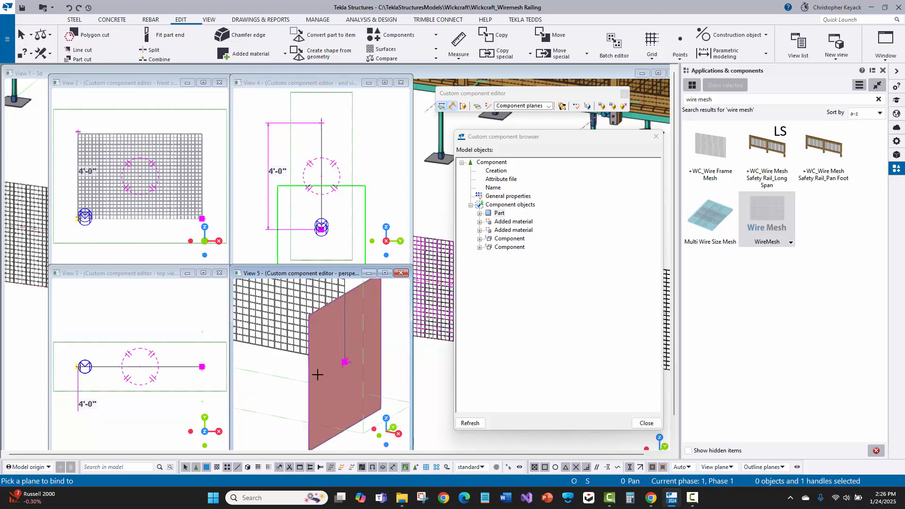
scroll(317, 326, down, 5)
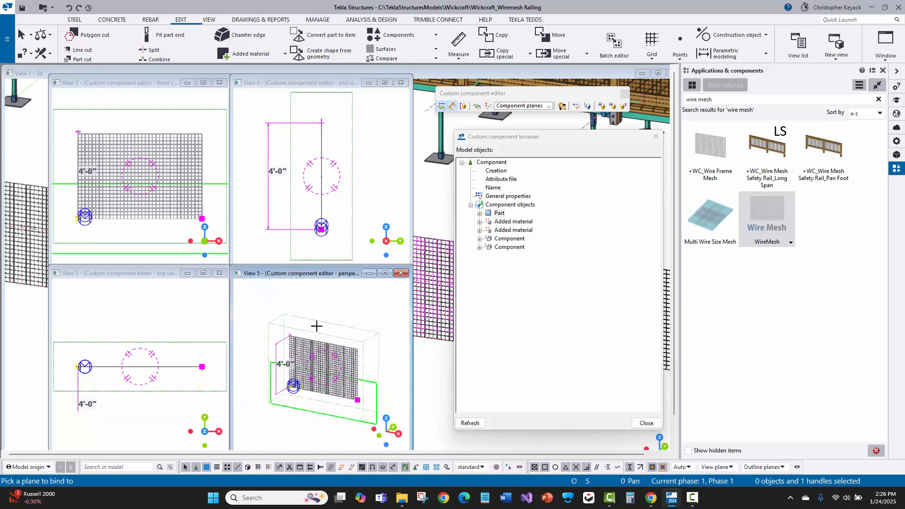
right_click(327, 302)
click(338, 304)
- Select the vertical edge wire at the mesh's starting side and examine its upper handle bindings and height distance
scroll(310, 402, up, 2)
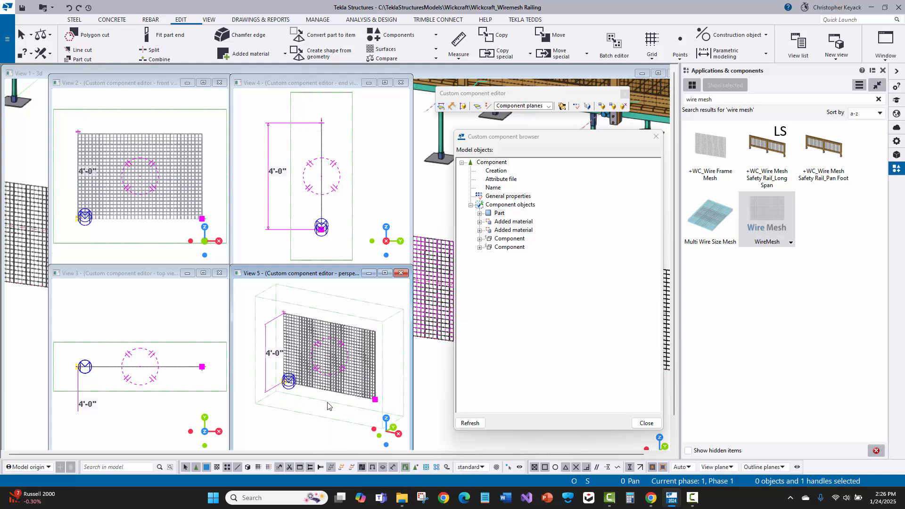
scroll(281, 371, up, 5)
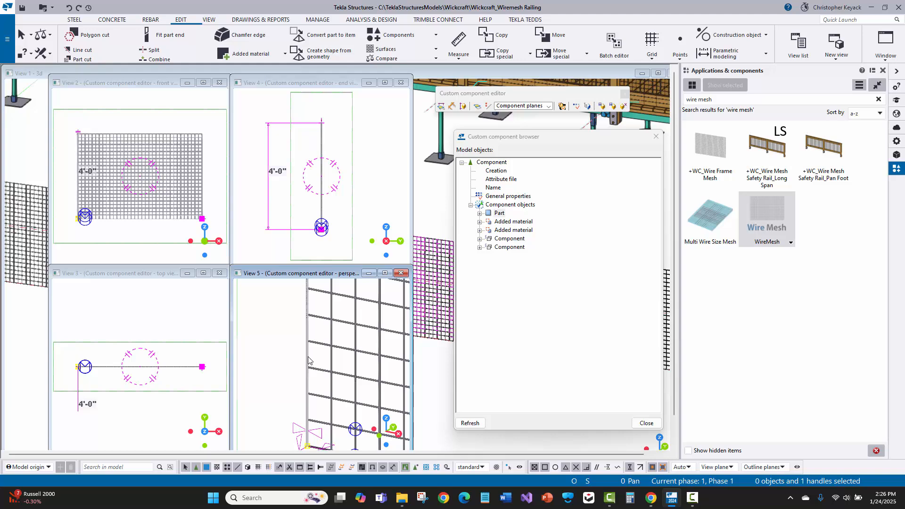
click(309, 360)
scroll(301, 349, down, 5)
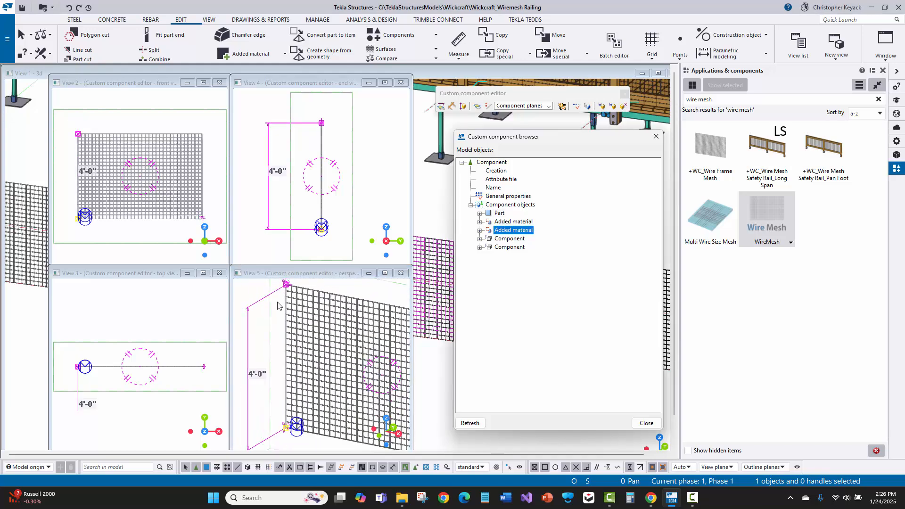
scroll(302, 325, up, 5)
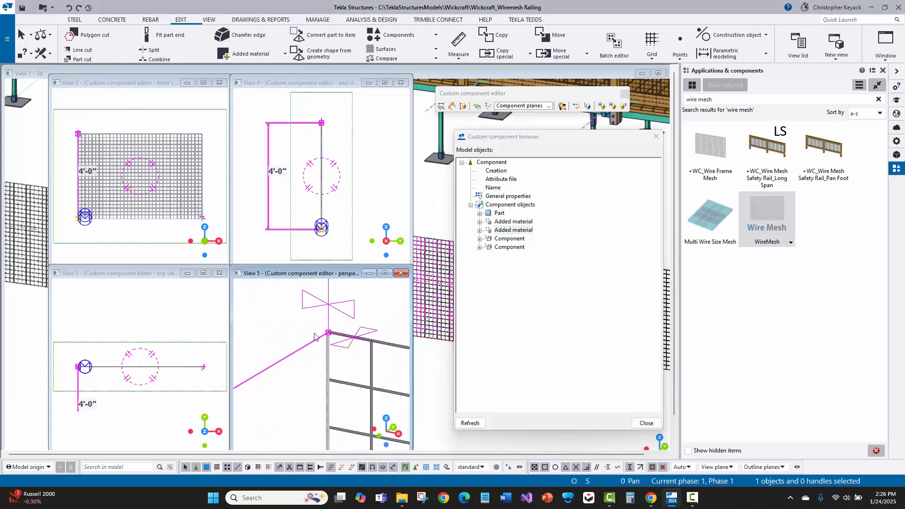
scroll(311, 339, down, 2)
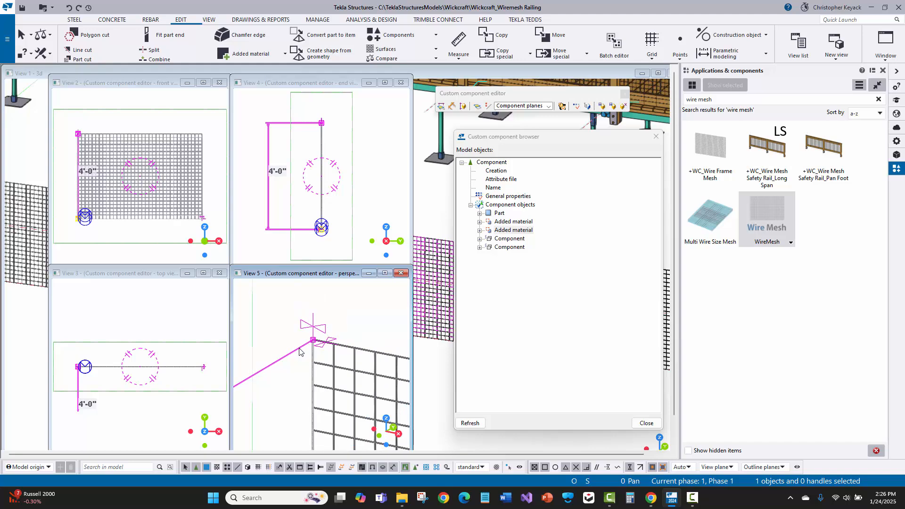
scroll(292, 350, down, 5)
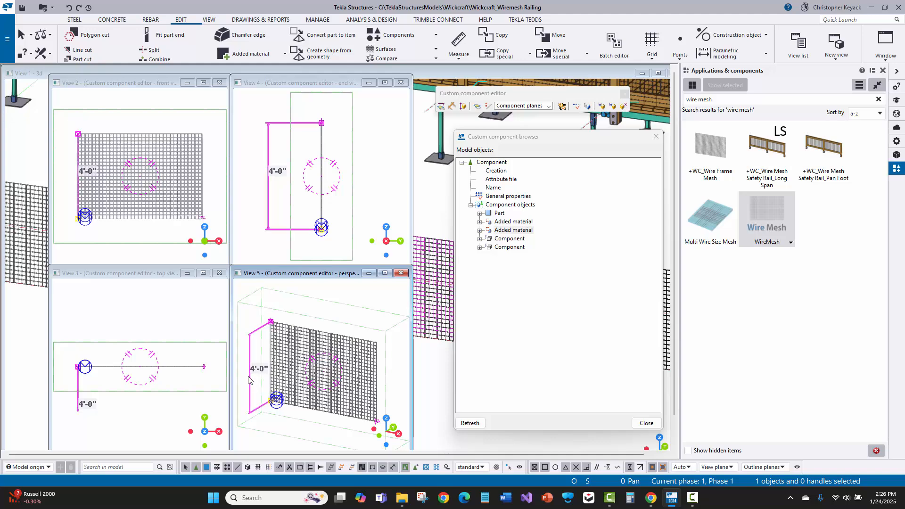
scroll(252, 382, up, 3)
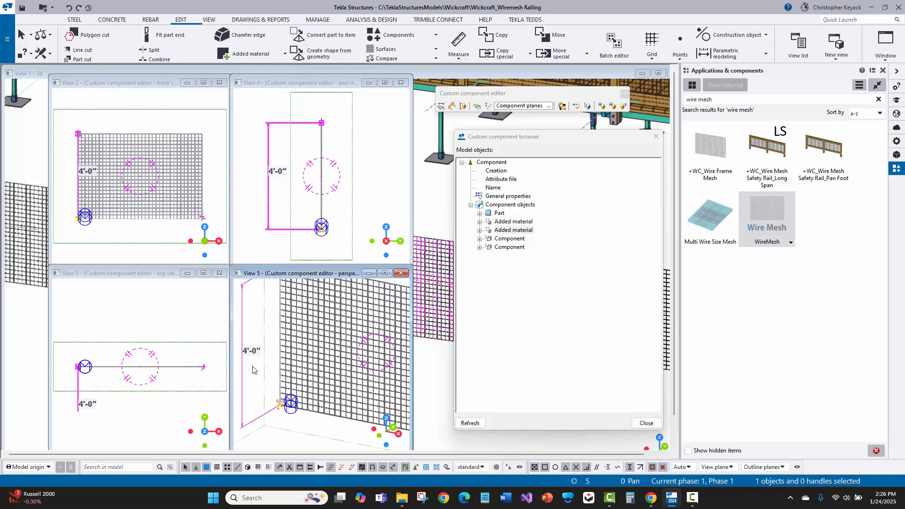
scroll(306, 361, down, 2)
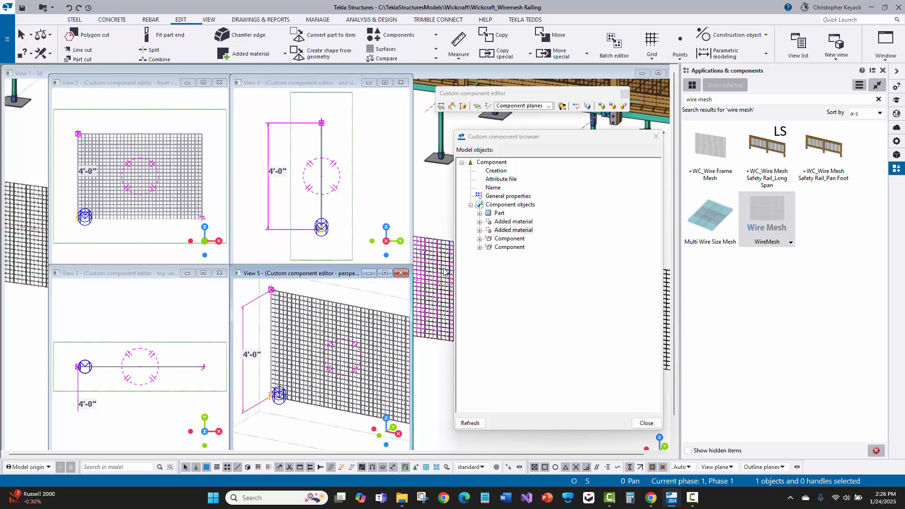
- Select the Part, both Added material entries and both Component entries in turn to inspect which mesh wires each one represents
click(500, 213)
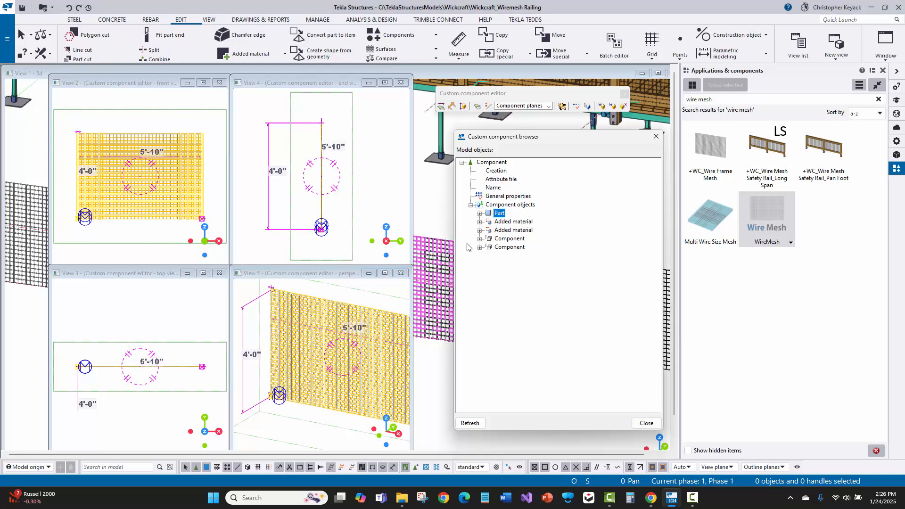
click(516, 221)
scroll(305, 366, up, 5)
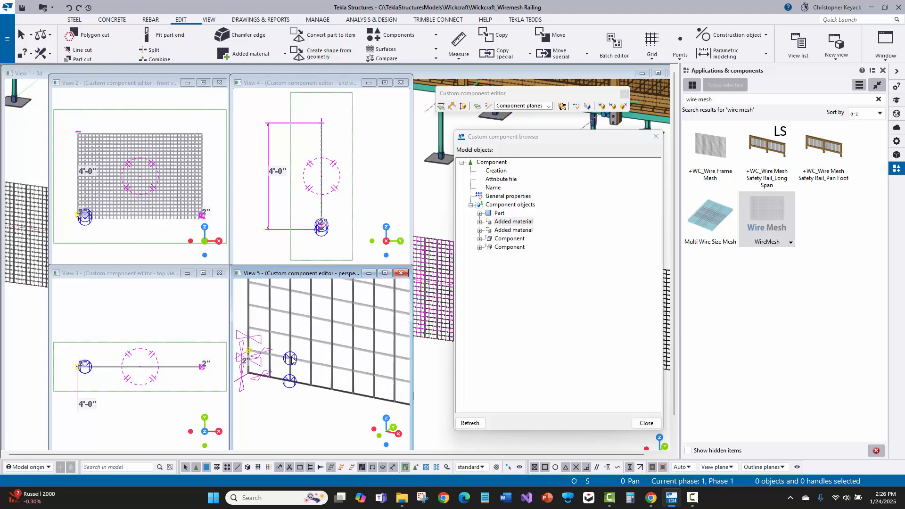
middle_drag(301, 365, 348, 372)
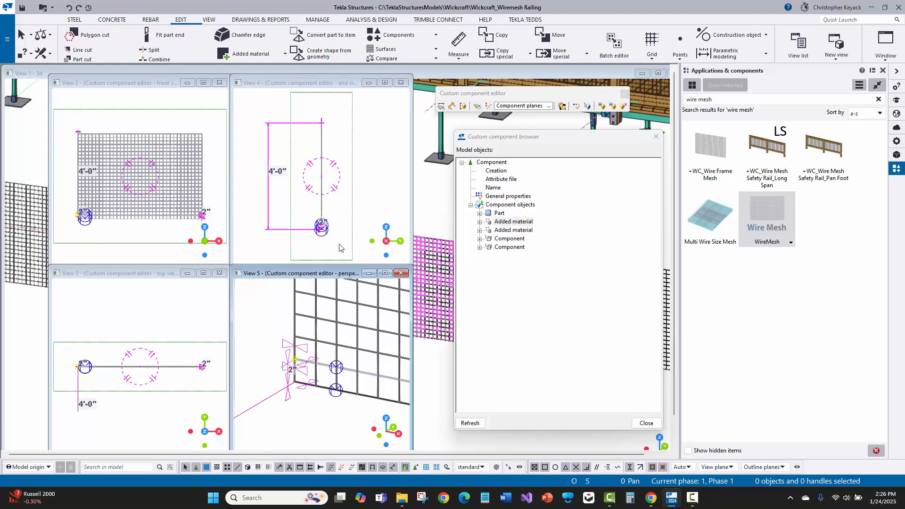
click(514, 231)
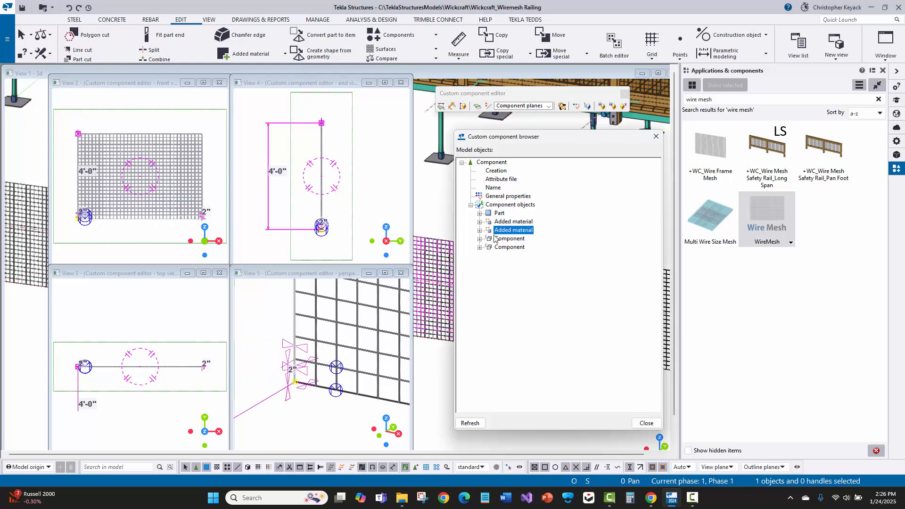
click(514, 221)
click(518, 231)
click(512, 240)
click(512, 248)
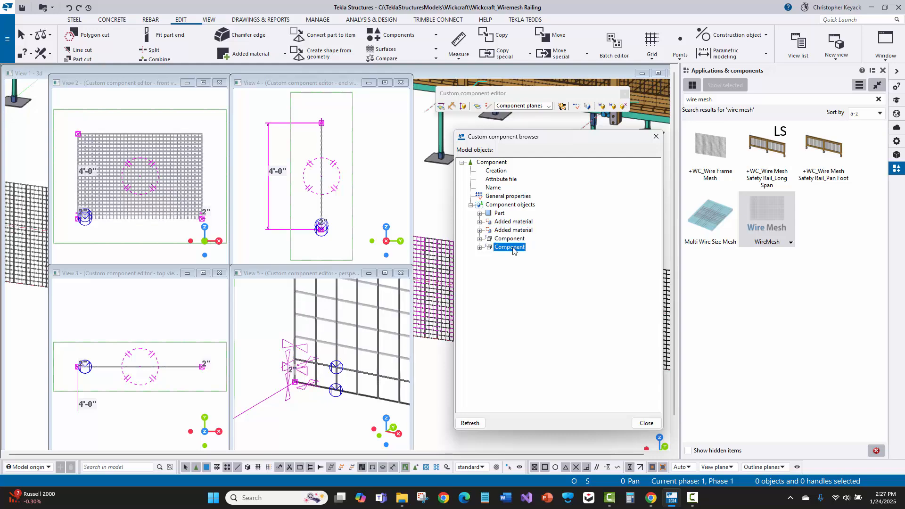
scroll(270, 332, down, 5)
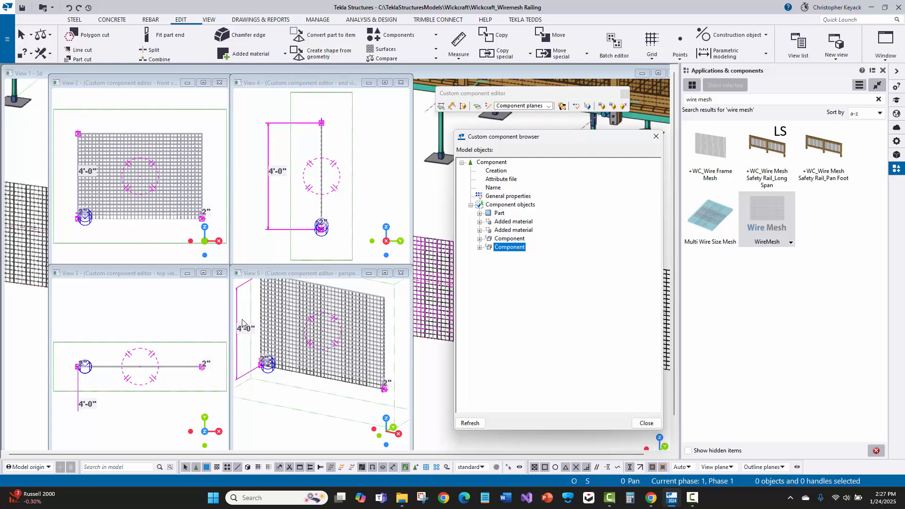
click(510, 239)
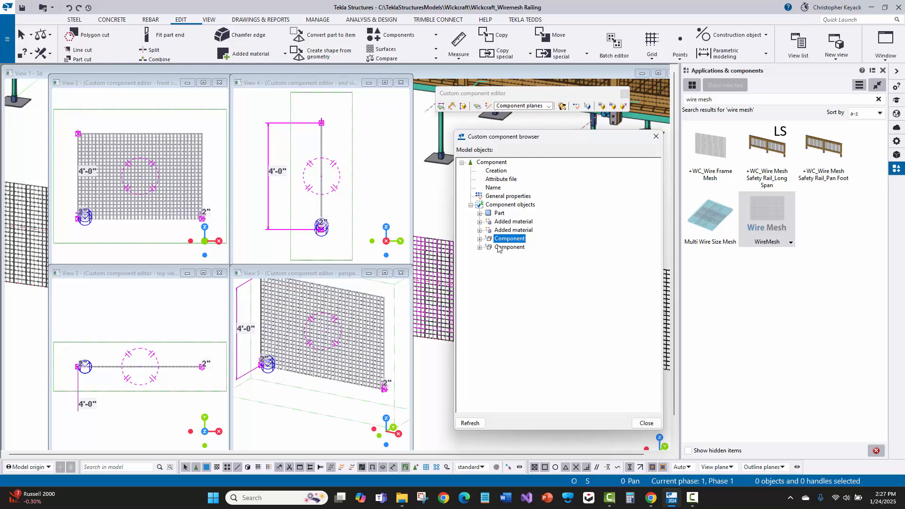
- Search the applications and components for "array" and open the Array of objects (29) settings
click(720, 100)
text(array)
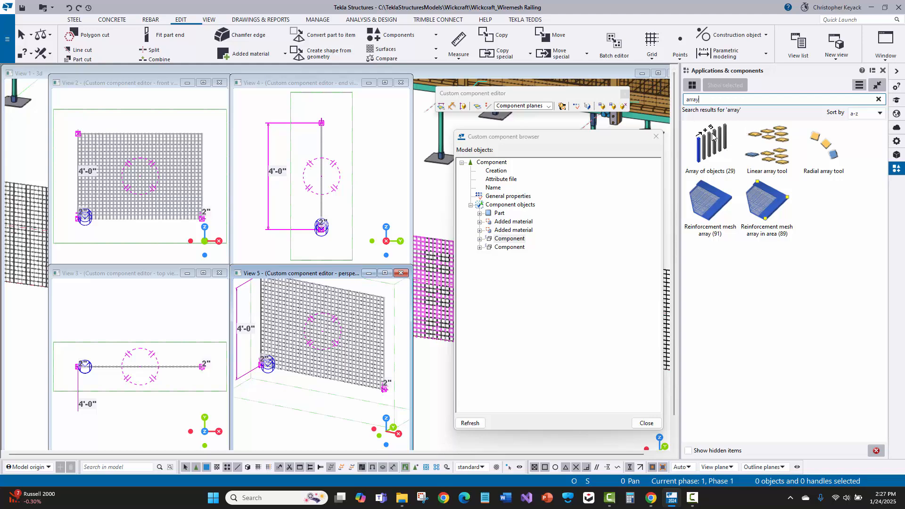
double_click(713, 137)
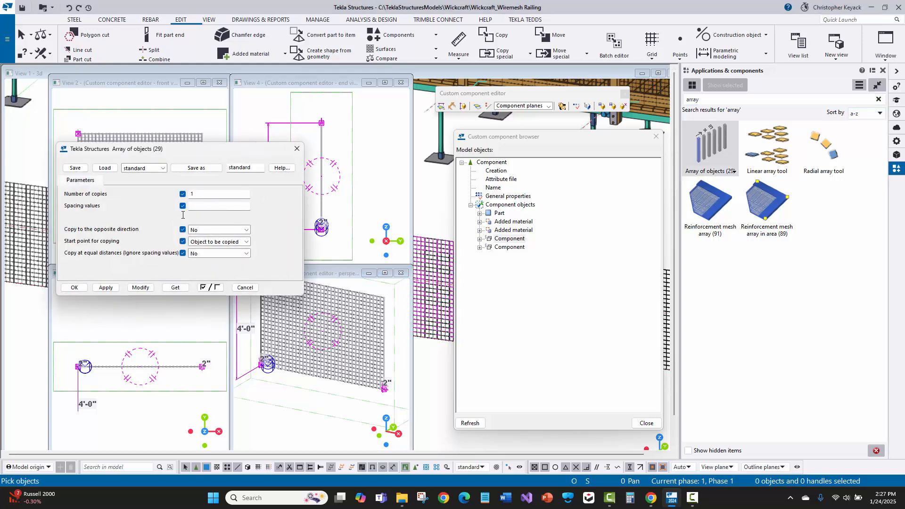
- Examine the Linear array tool and Radial array tool settings, close them and interrupt the pending copy command
click(296, 149)
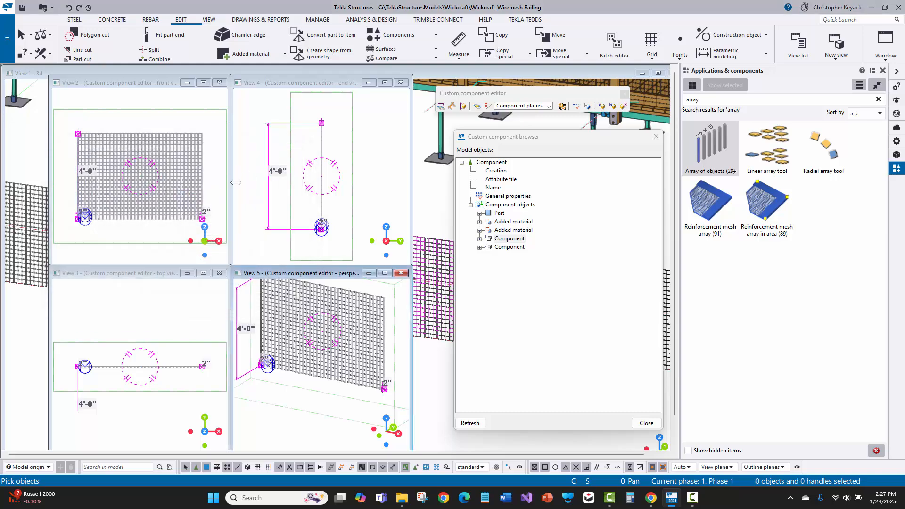
double_click(777, 148)
drag(576, 124, 177, 105)
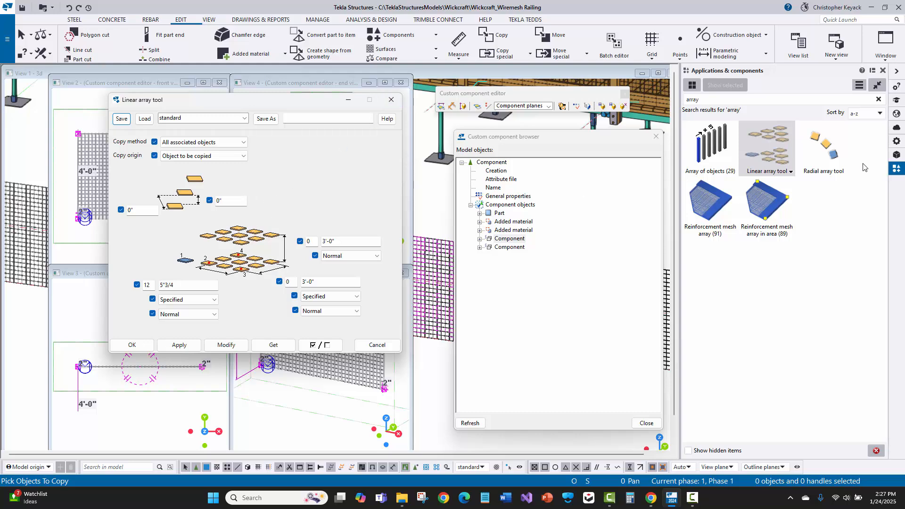
double_click(823, 151)
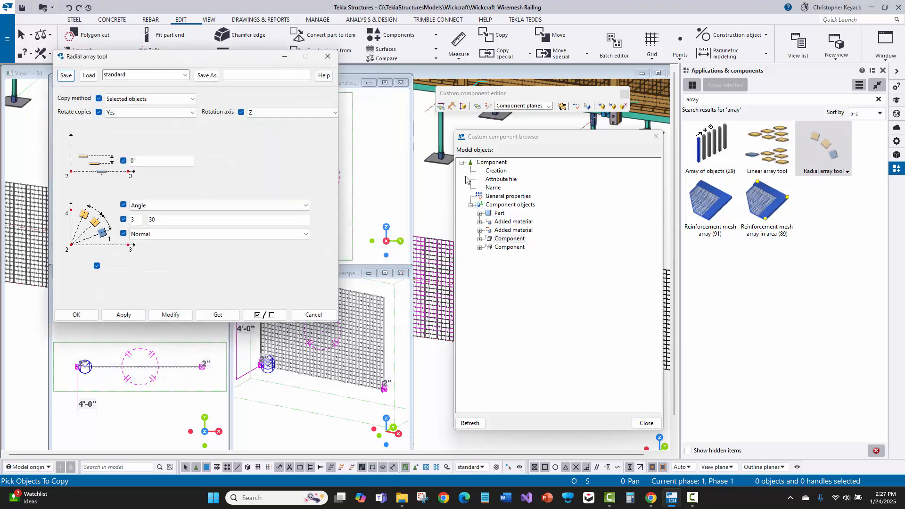
click(328, 58)
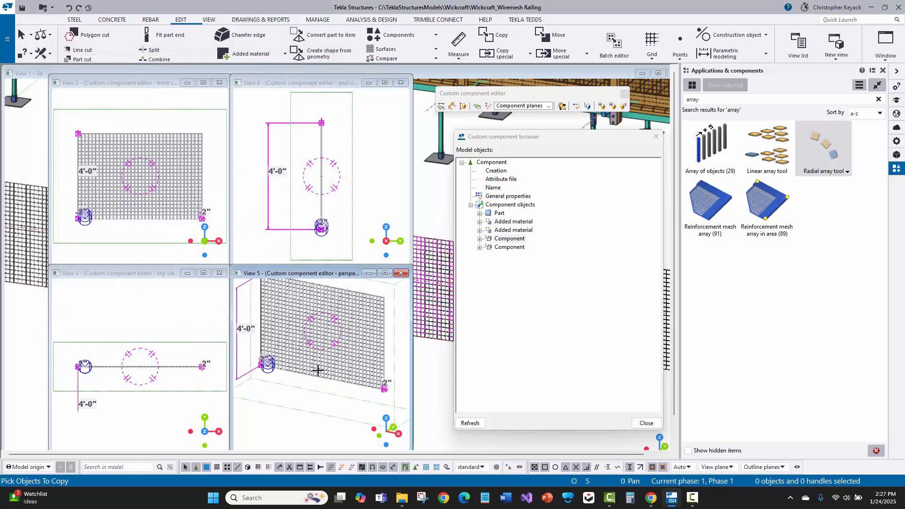
scroll(261, 361, up, 2)
scroll(283, 379, up, 3)
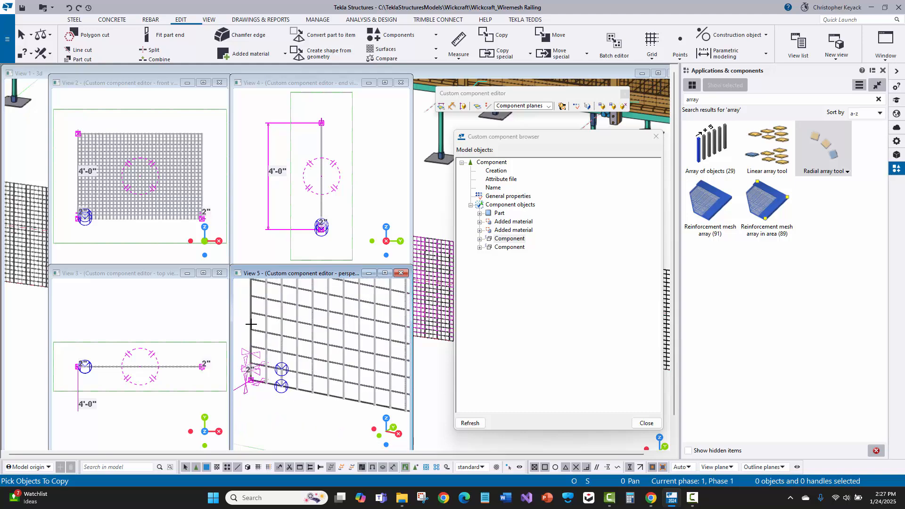
scroll(251, 324, down, 5)
right_click(325, 301)
click(338, 309)
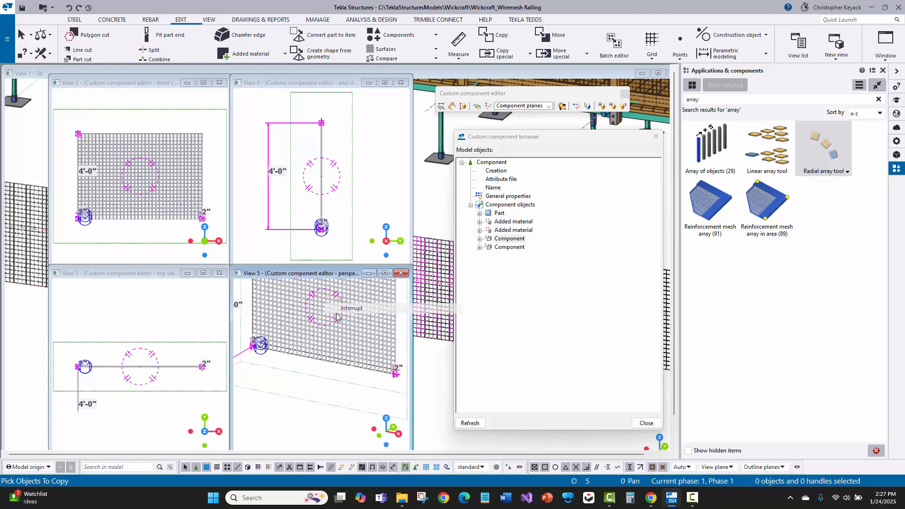
- Open the component variables and examine the formulas of NumHorzBars, NumVertBars and Point1ToPoint2
click(576, 106)
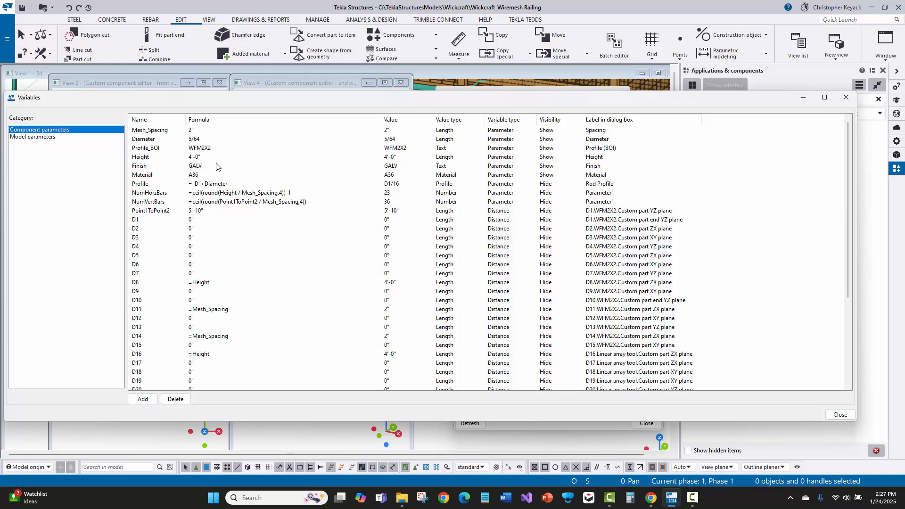
double_click(300, 194)
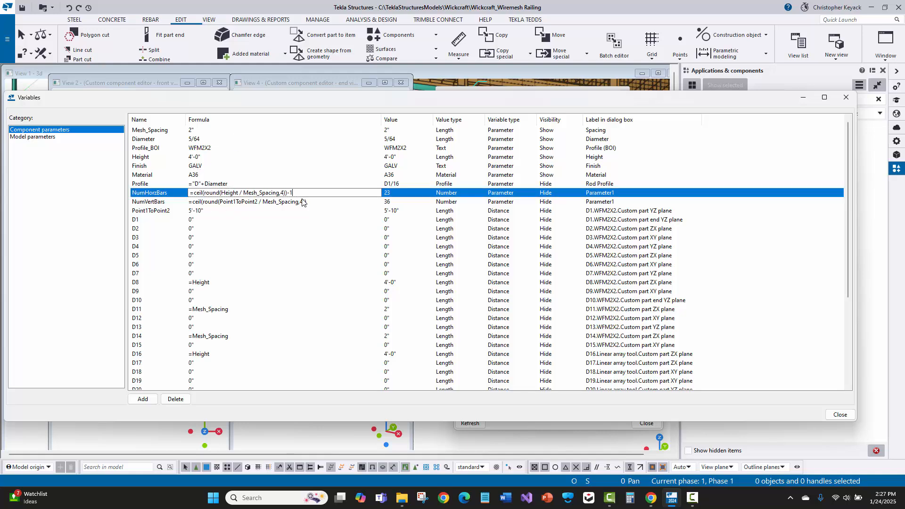
double_click(312, 203)
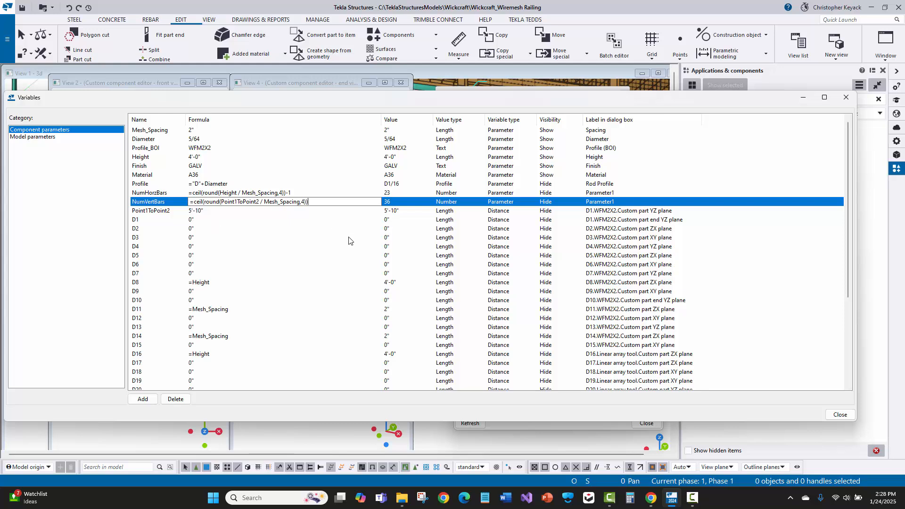
click(307, 219)
click(230, 213)
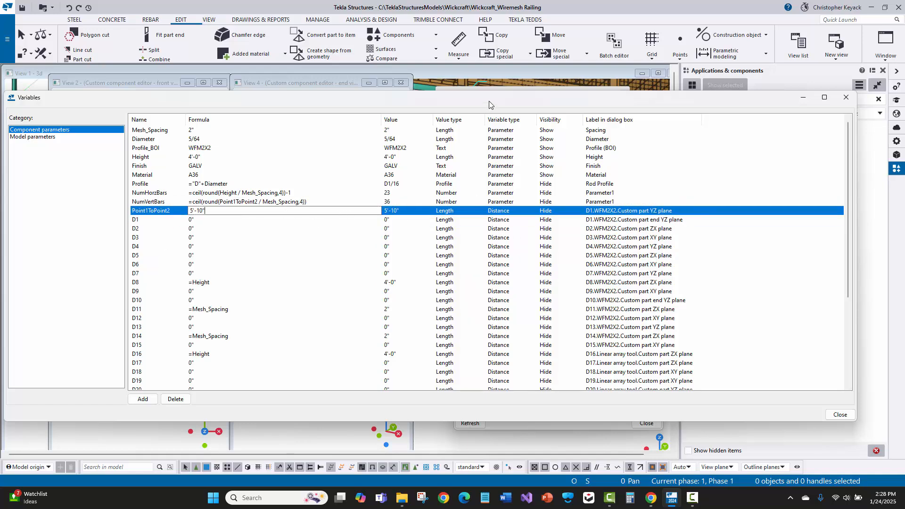
- Uncover the mesh views to inspect the Point1ToPoint2 distance, close the variables and select the mesh's bottom wire
drag(489, 103, 458, 451)
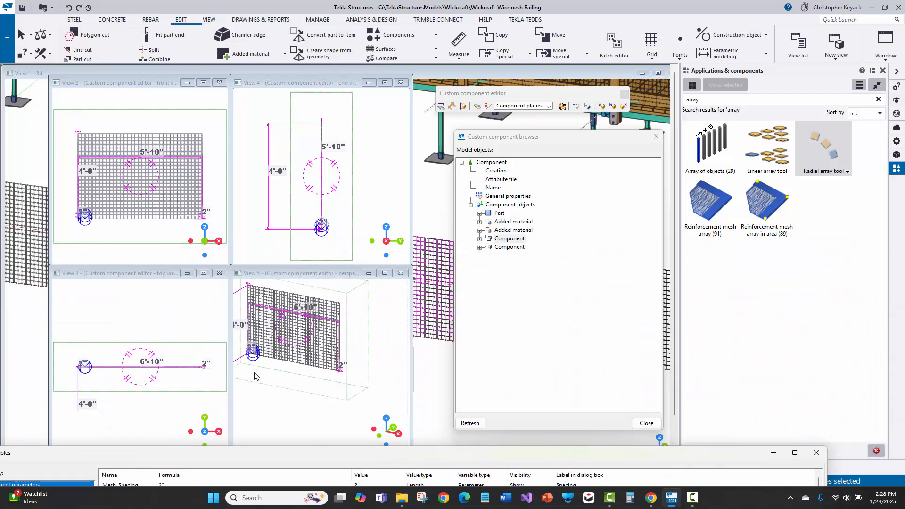
middle_drag(311, 383, 353, 412)
click(814, 453)
click(341, 372)
scroll(343, 372, up, 3)
scroll(353, 405, down, 2)
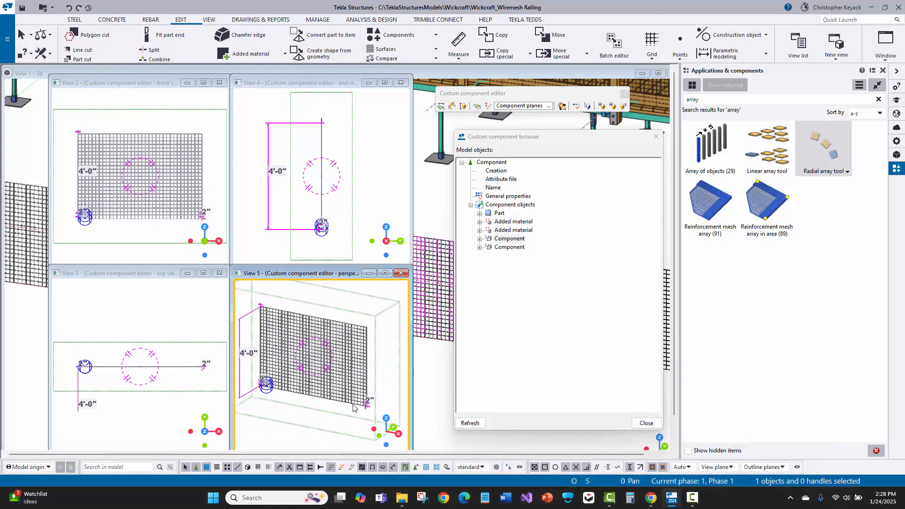
scroll(337, 389, up, 4)
click(320, 373)
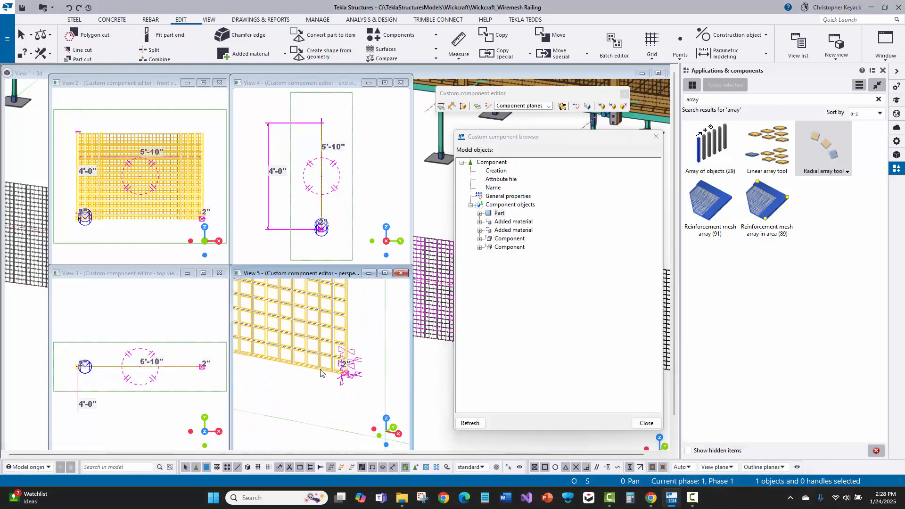
- Select the bottom wire's end handle at the far lower corner, preview its binding planes and interrupt without binding
scroll(337, 366, up, 5)
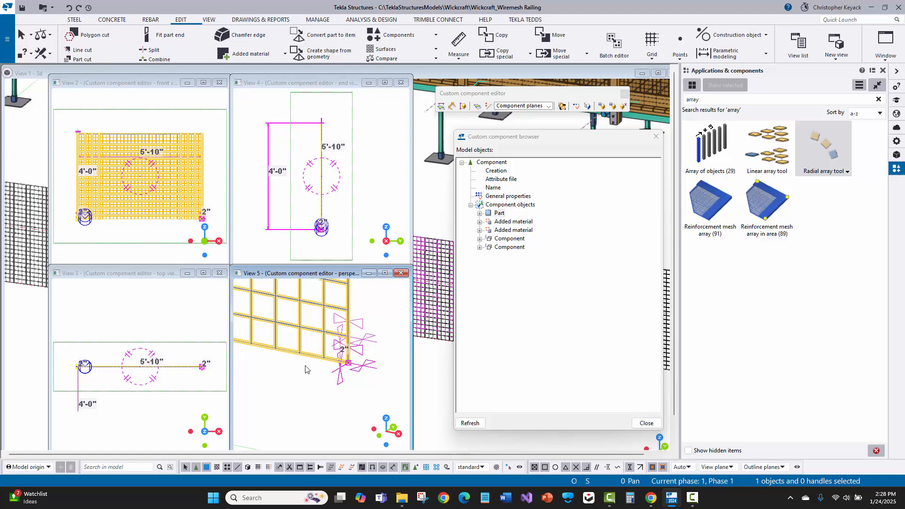
click(345, 357)
right_click(345, 361)
click(375, 312)
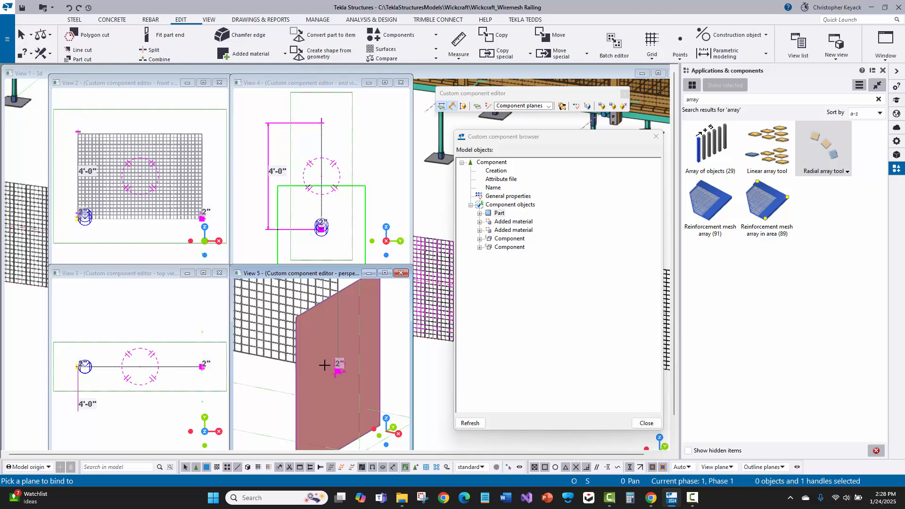
right_click(324, 365)
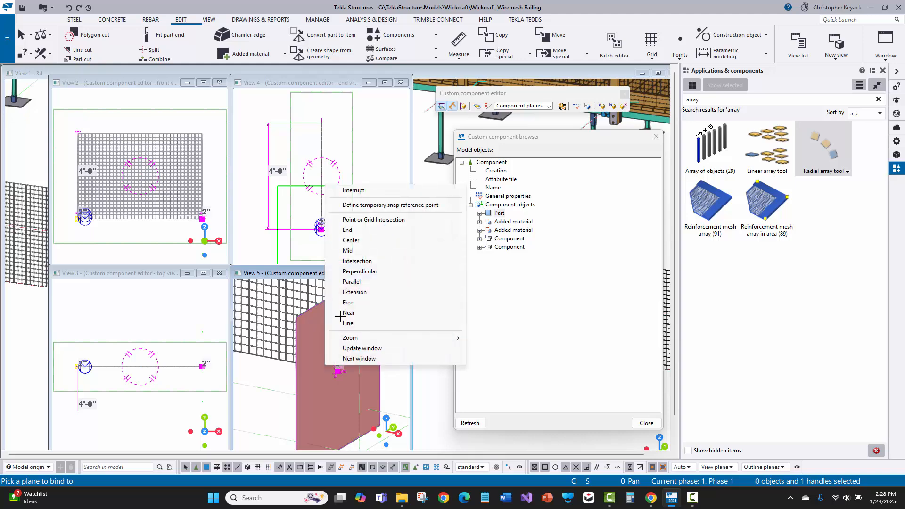
click(354, 189)
- Reselect the bottom wire's far end handle, preview the planes for a reference distance and interrupt without creating one
scroll(333, 376, up, 5)
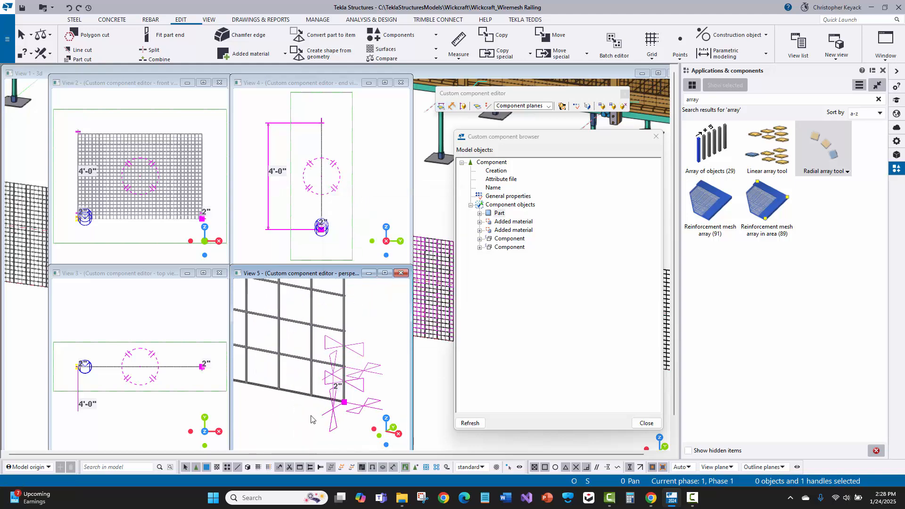
click(319, 404)
scroll(319, 404, down, 3)
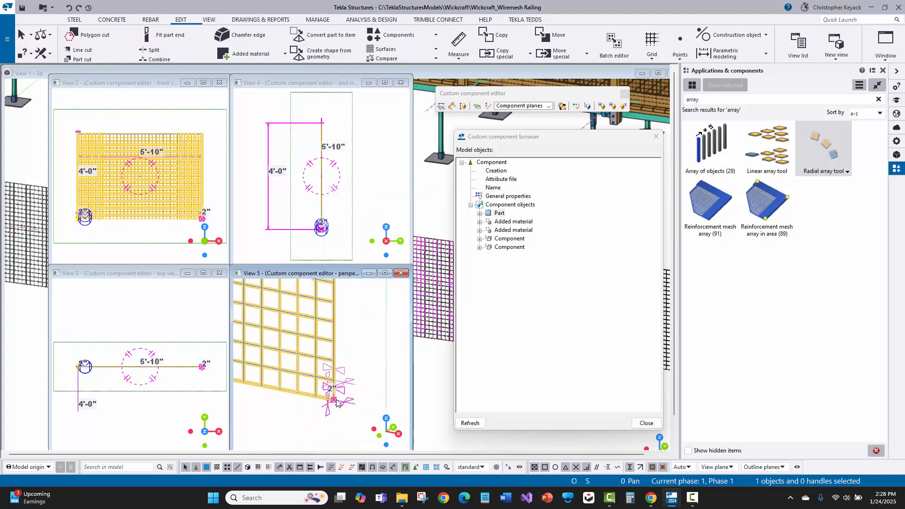
click(335, 402)
scroll(336, 403, down, 5)
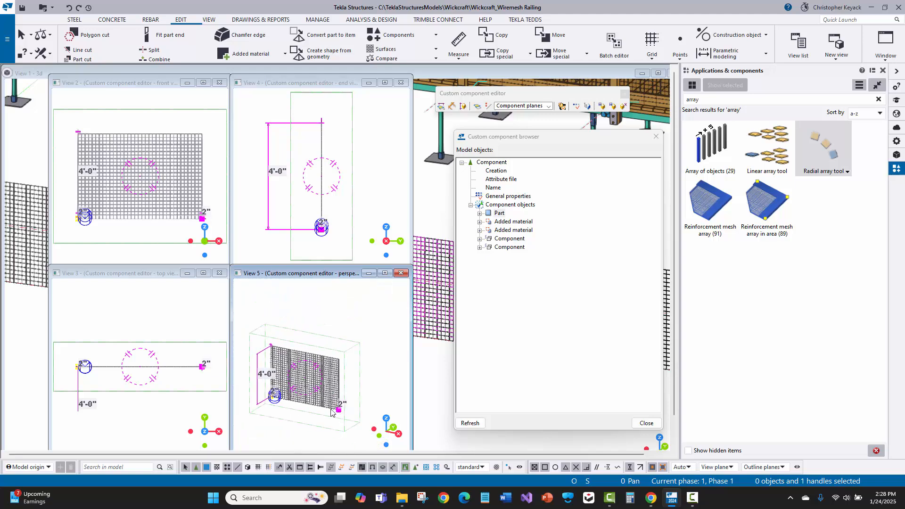
drag(454, 93, 426, 87)
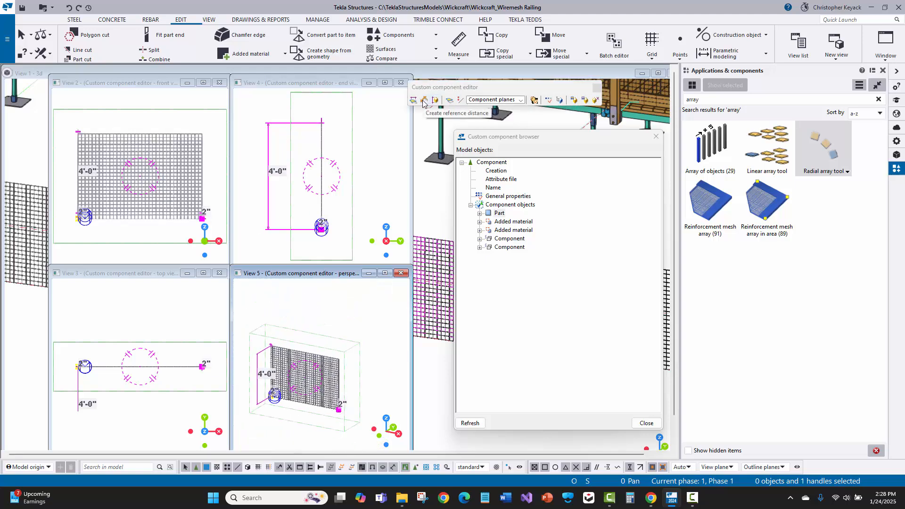
click(424, 100)
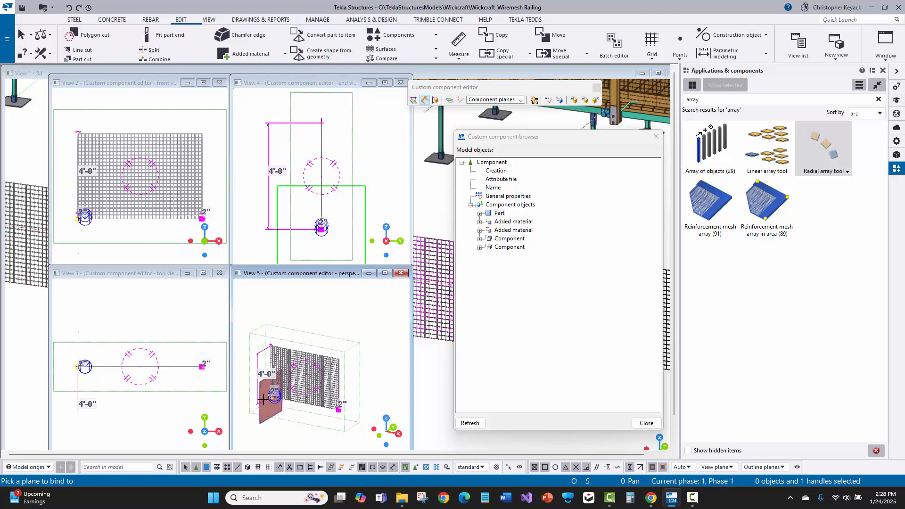
right_click(343, 302)
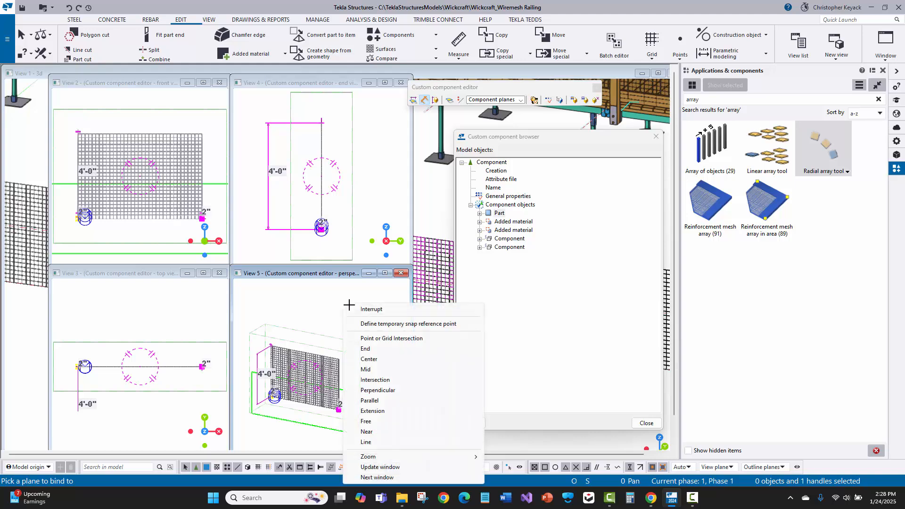
click(366, 310)
- Reopen the variables, examine how the Point1ToPoint2 distance feeds the NumVertBars formula, and close them
click(545, 100)
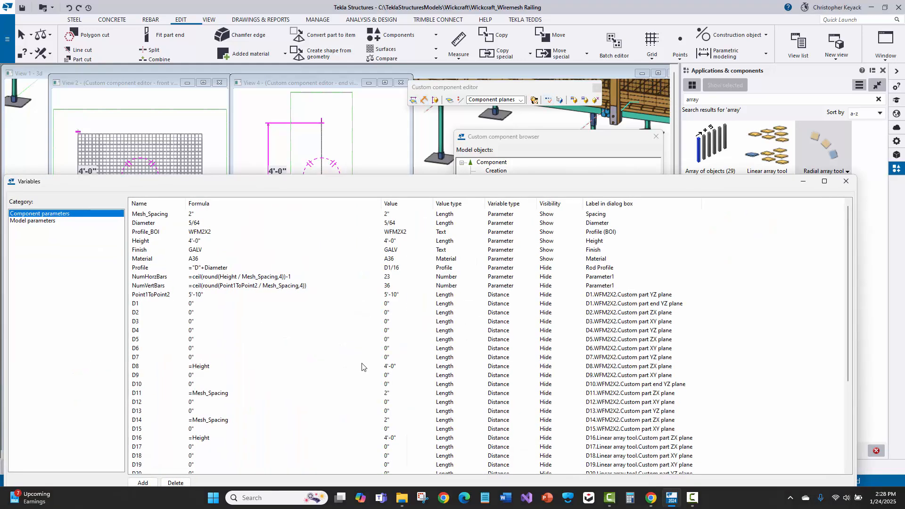
click(150, 296)
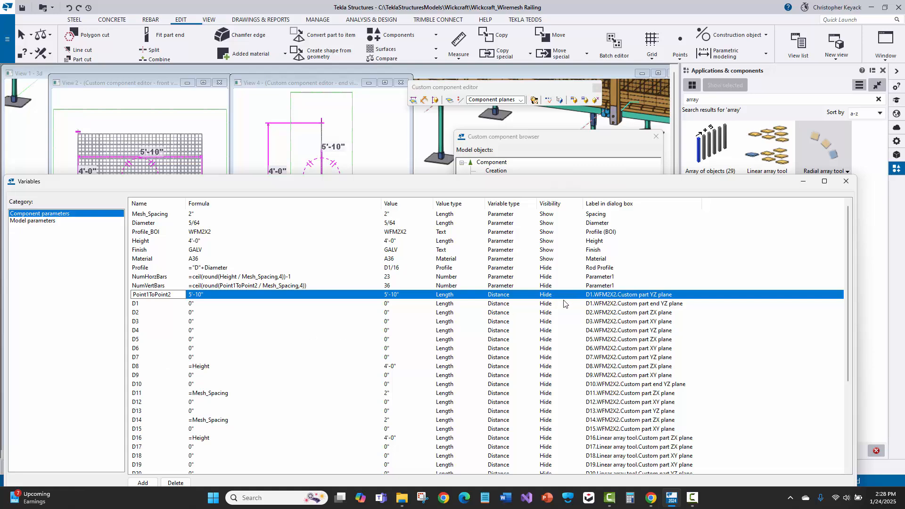
click(209, 296)
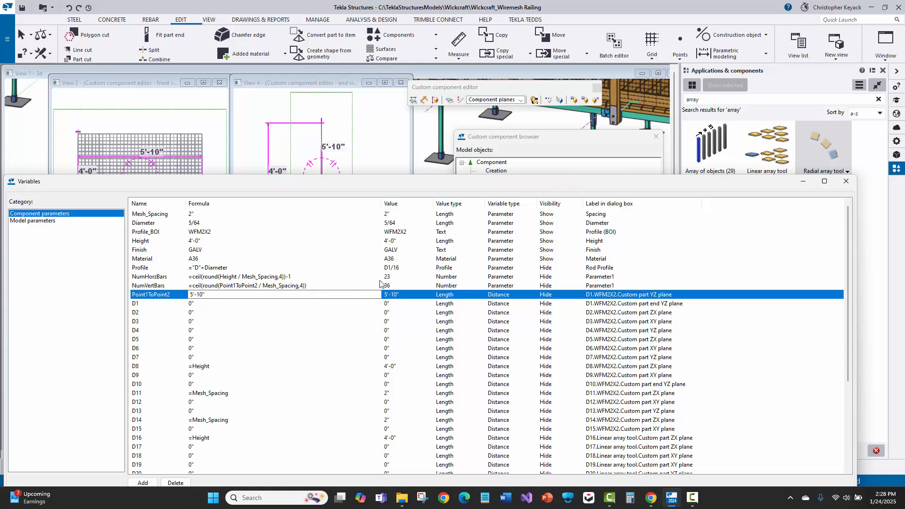
click(325, 278)
click(325, 287)
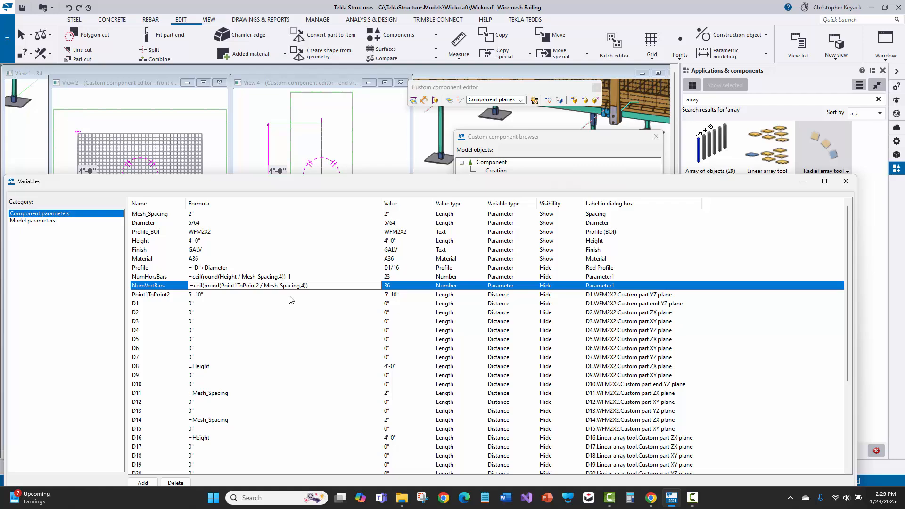
click(845, 182)
- Select the Part in the mesh, expand both Component entries and show the first one's general properties
click(282, 359)
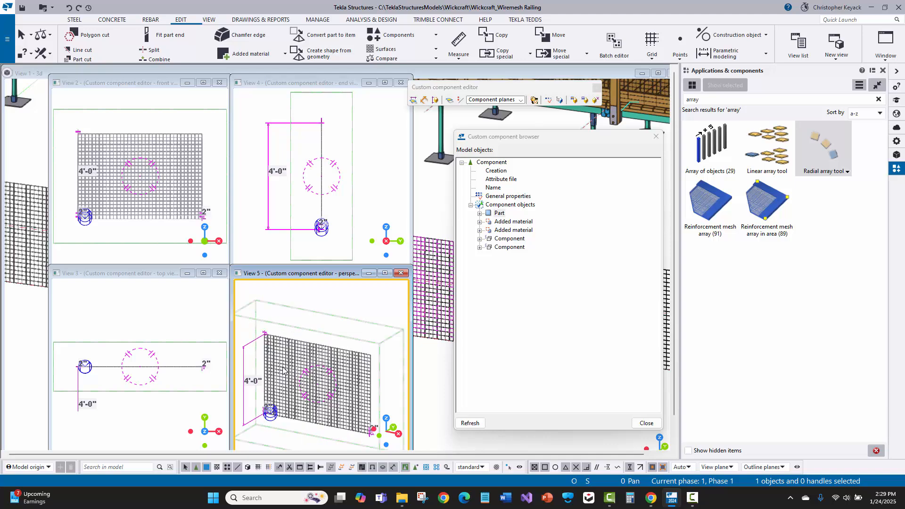
click(480, 238)
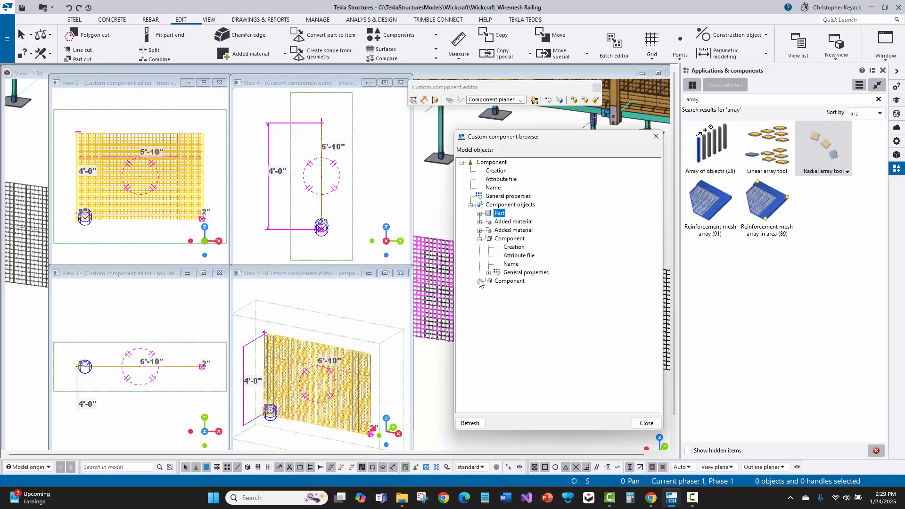
click(480, 282)
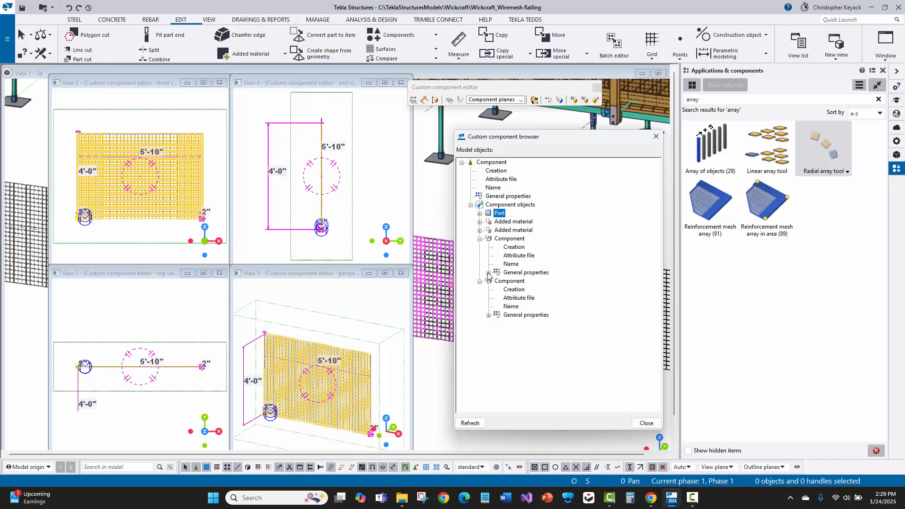
click(489, 274)
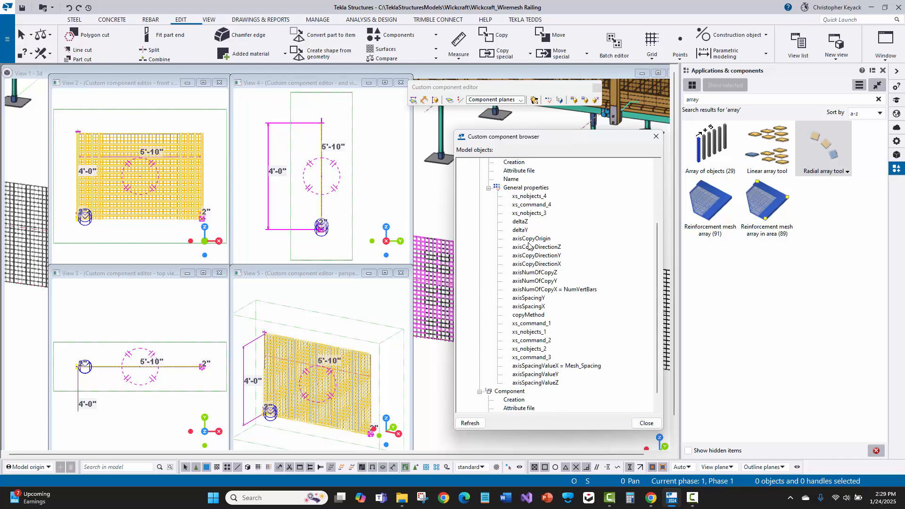
- Compare the vertical wires' Linear array tool settings with the axisNumOfCopyX and axisSpacingValueX formulas in the component browser
double_click(293, 353)
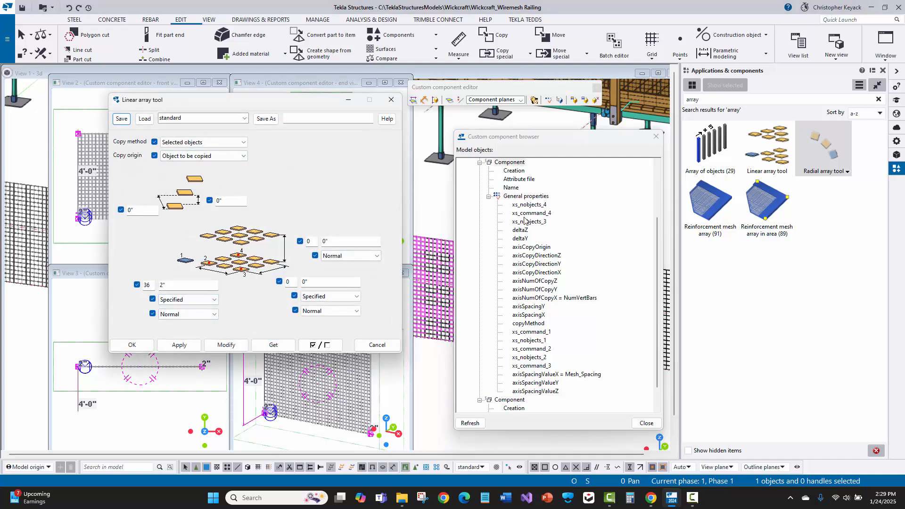
click(395, 348)
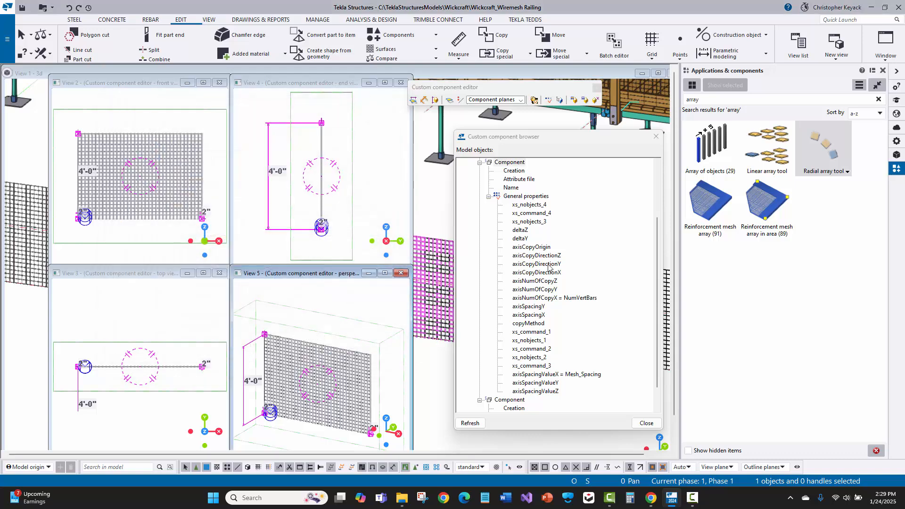
click(565, 298)
scroll(570, 359, down, 1)
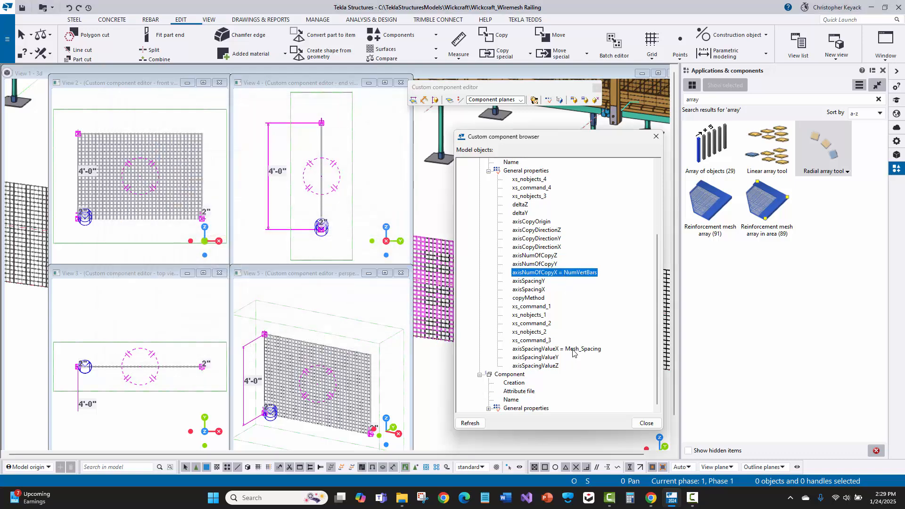
- Reopen the variables, select NumHorzBars to compare its formula with NumVertBars, and close them
click(548, 100)
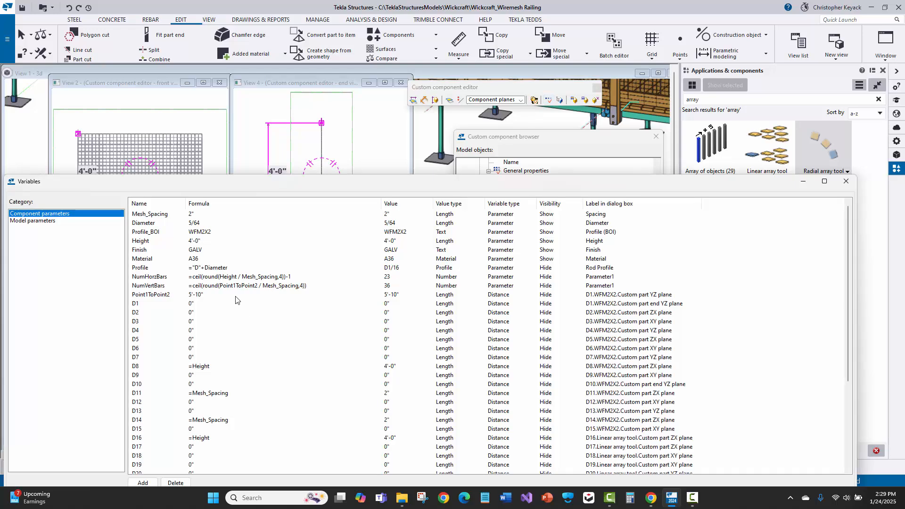
click(168, 277)
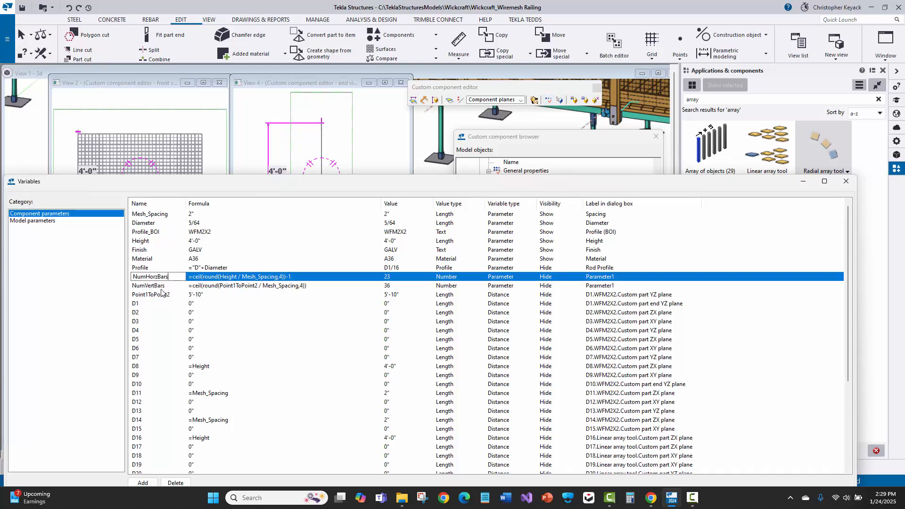
click(847, 181)
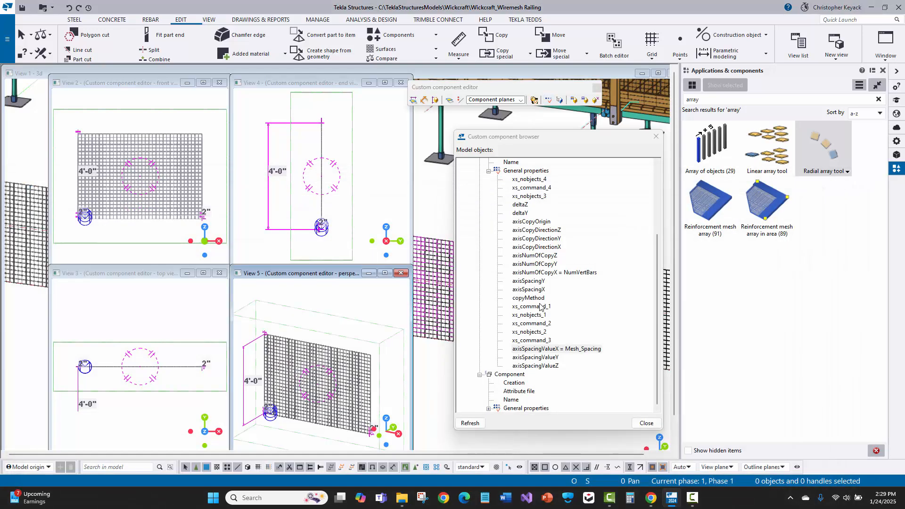
- Show the equation and copy commands available for the axisNumOfCopyX formula in the component browser without applying any
click(566, 275)
right_click(555, 274)
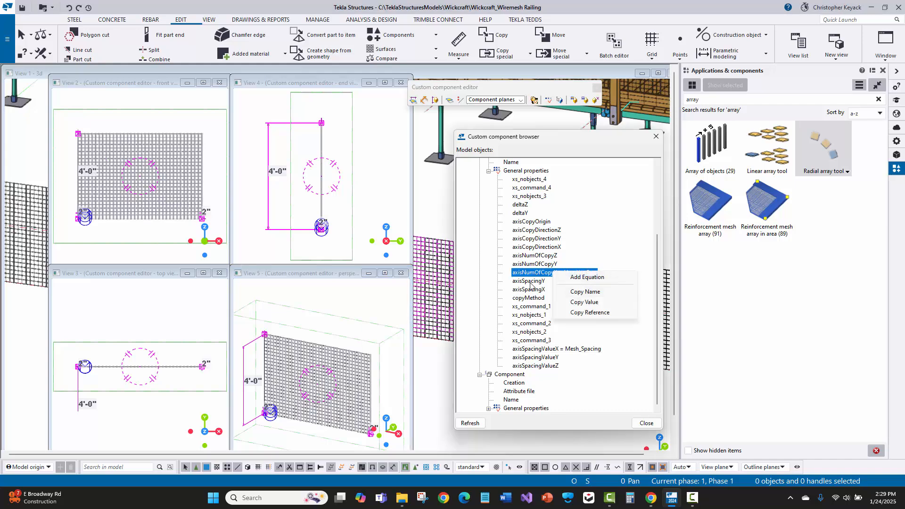
click(531, 282)
click(534, 273)
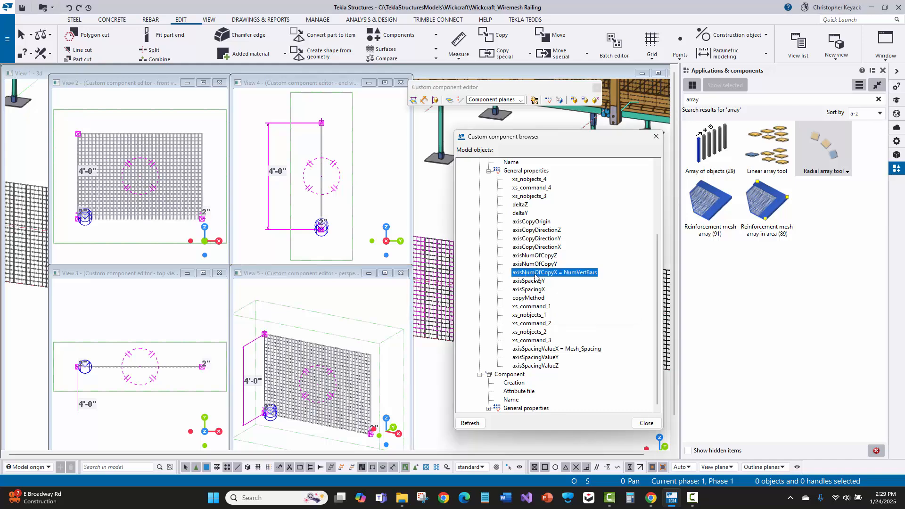
- Compare the Linear array tool settings opened from the perspective view with the axisNumOfCopyX and axisSpacingValueX formulas, and cancel the settings
double_click(325, 356)
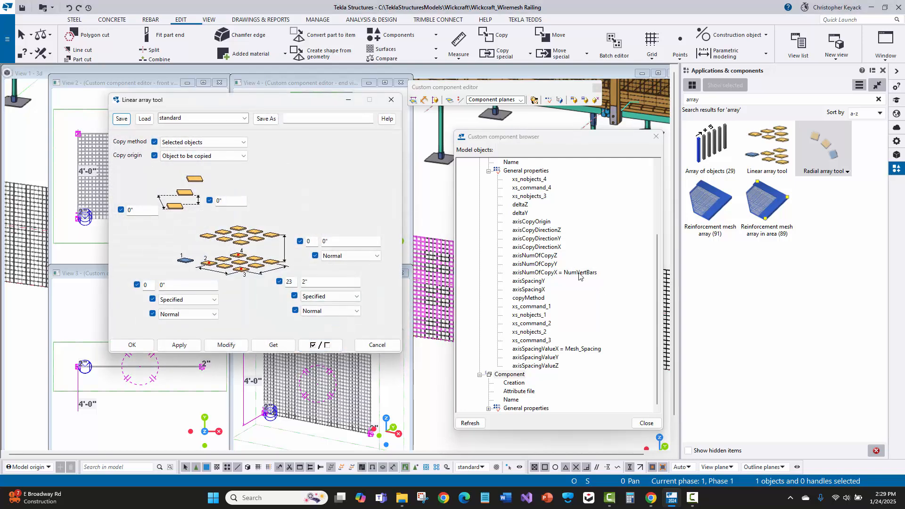
click(579, 274)
click(573, 350)
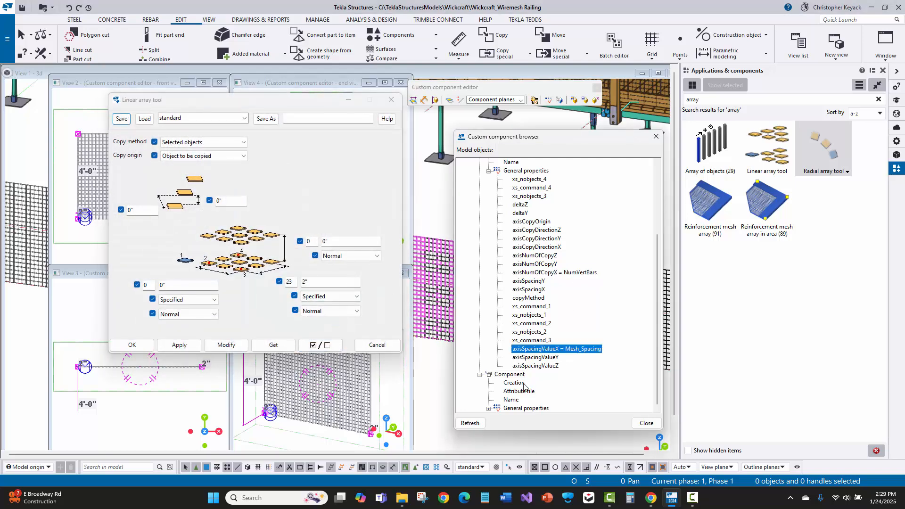
click(377, 345)
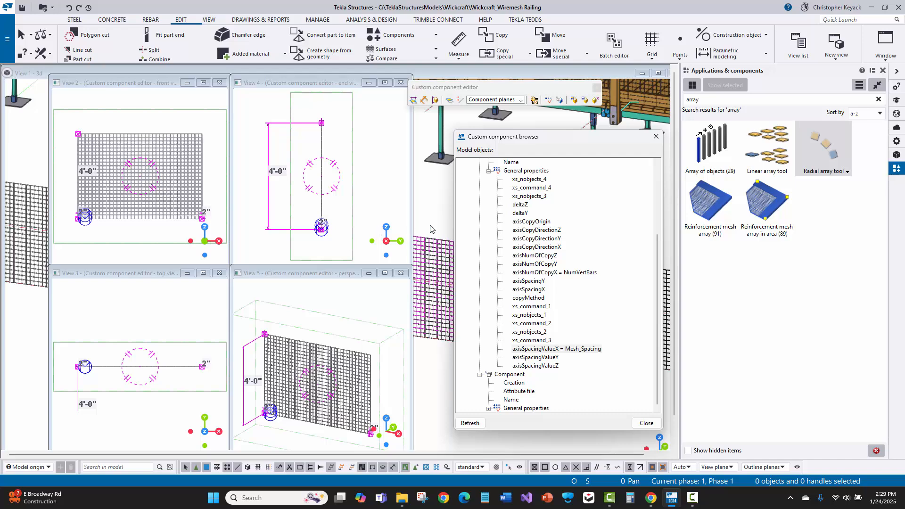
- Reopen the variables and place their window lower so the component browser stays reachable
click(547, 101)
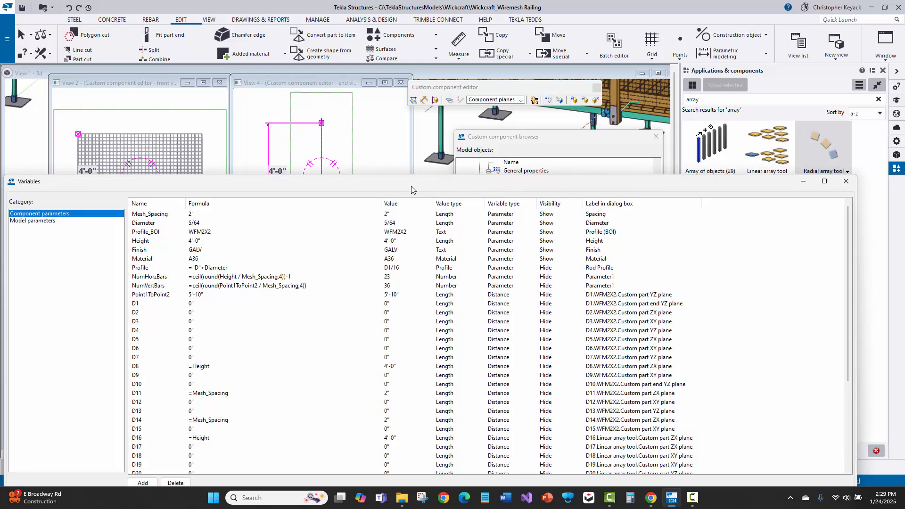
drag(407, 179, 395, 261)
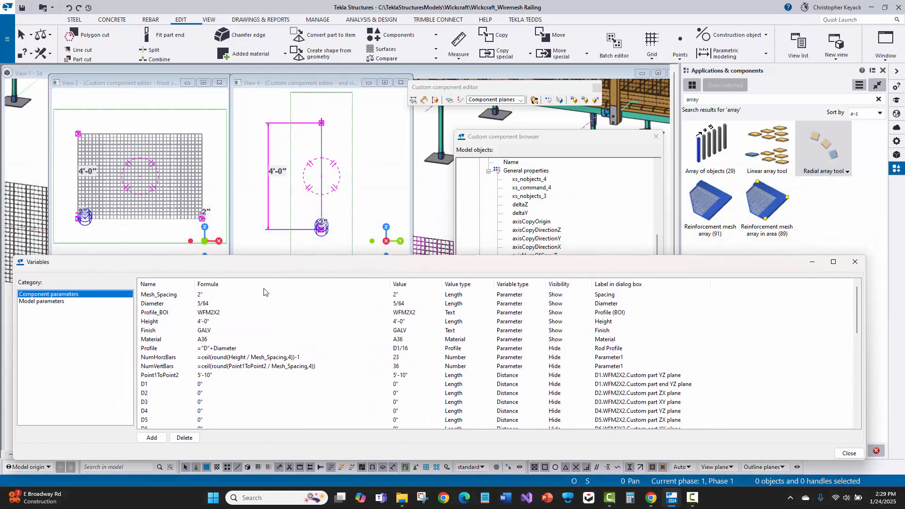
drag(217, 264, 223, 255)
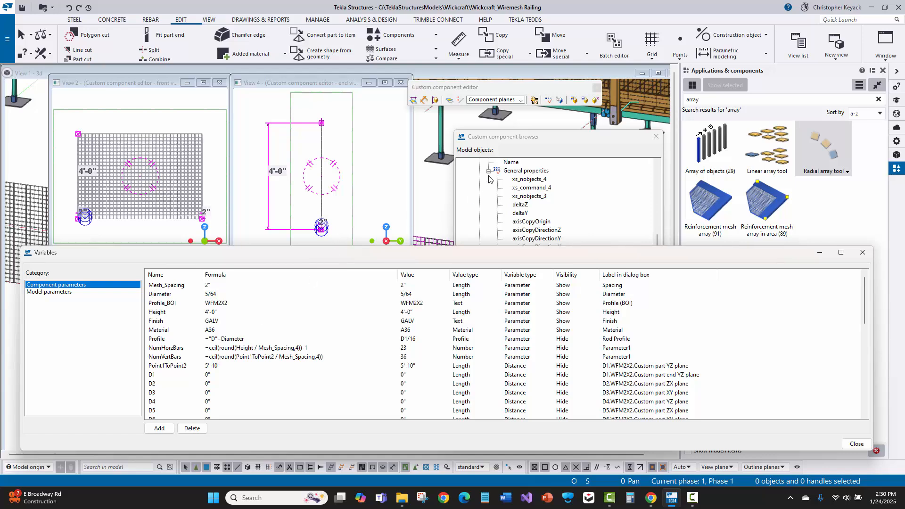
- Review the first Component's Creation, Attribute file and Name entries in the browser, then collapse and re-expand its general properties
click(500, 142)
scroll(514, 224, up, 4)
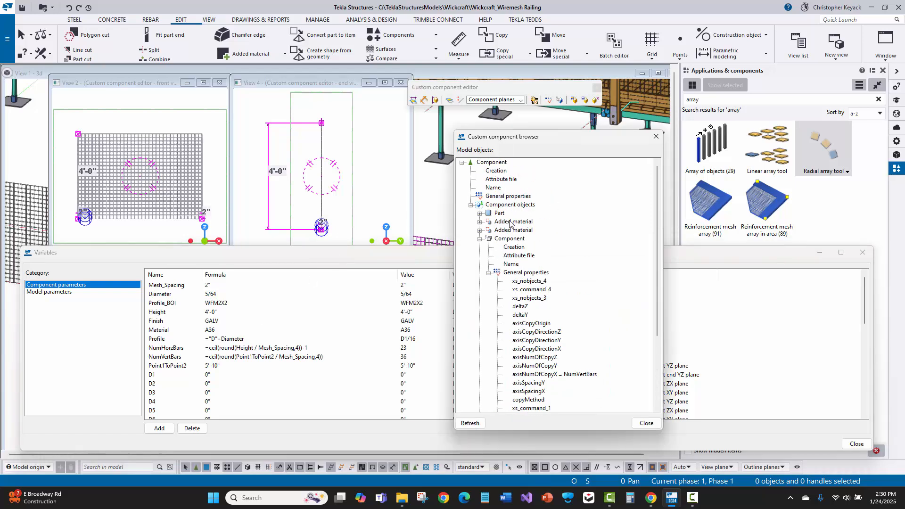
click(510, 241)
click(513, 249)
click(515, 256)
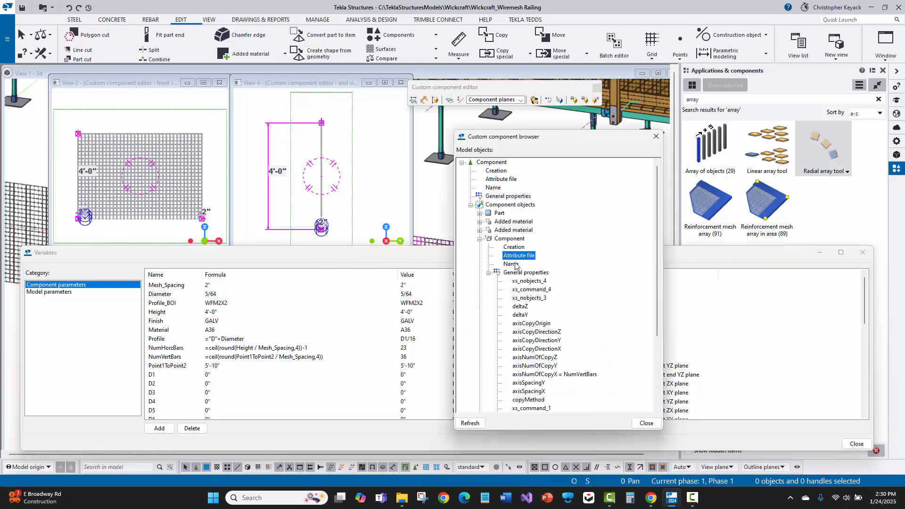
click(513, 275)
click(489, 273)
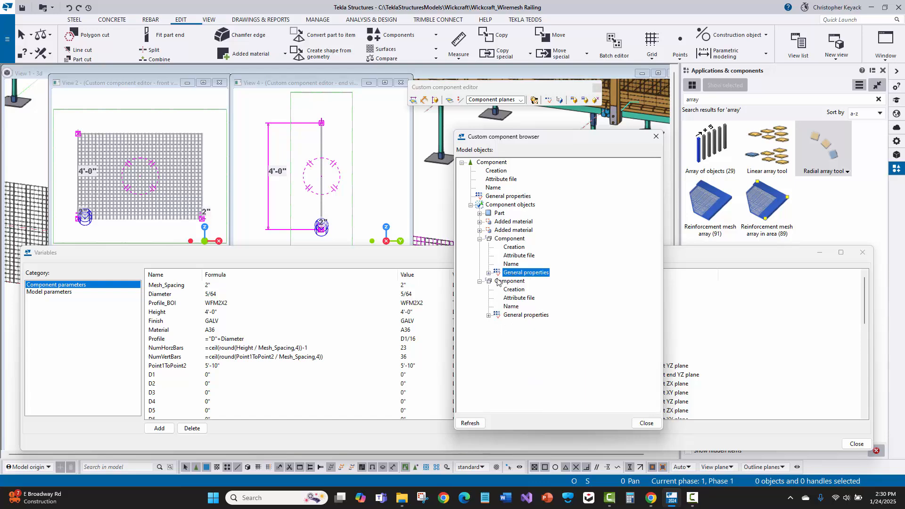
click(489, 273)
- Match the axisNumOfCopyX = NumVertBars entry in the component browser with the NumVertBars variable and its formula
click(352, 255)
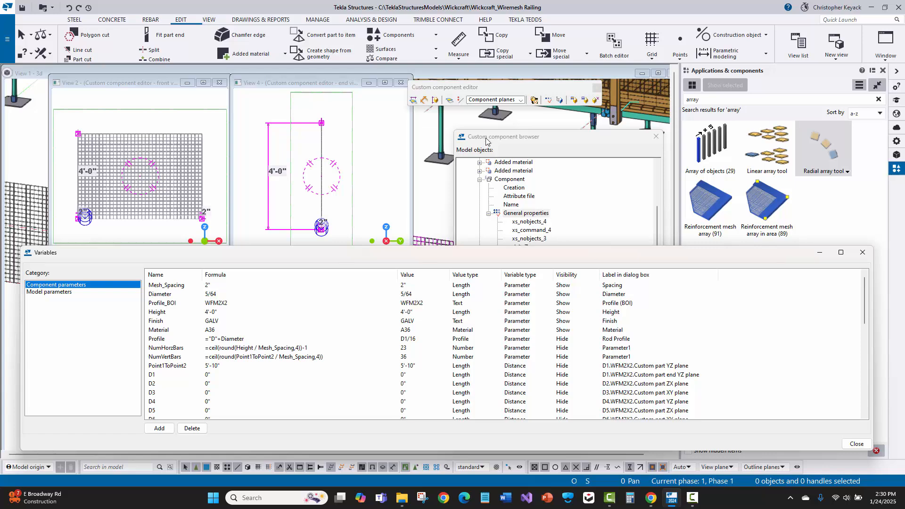
click(511, 241)
scroll(537, 288, down, 2)
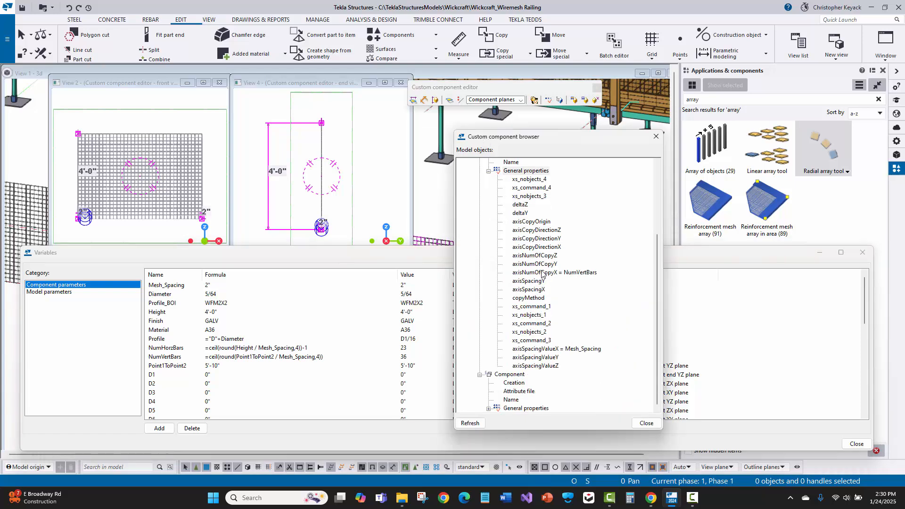
click(542, 273)
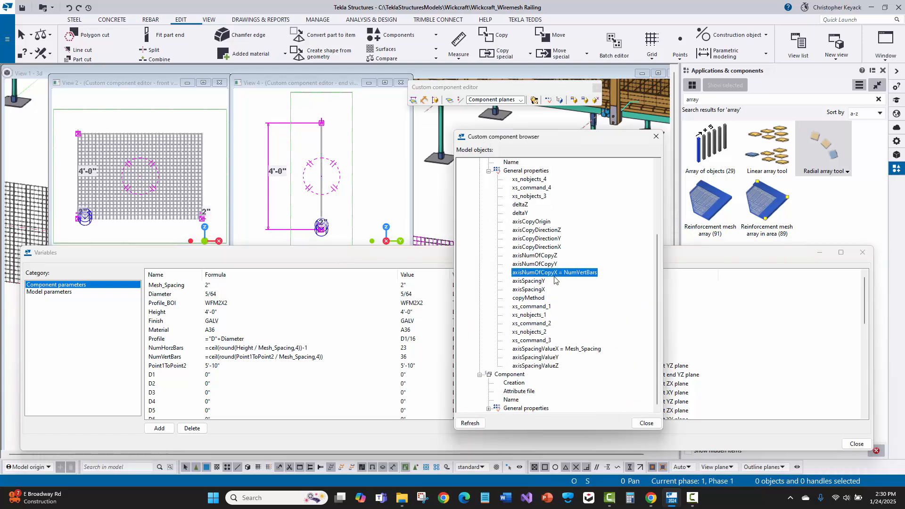
right_click(562, 282)
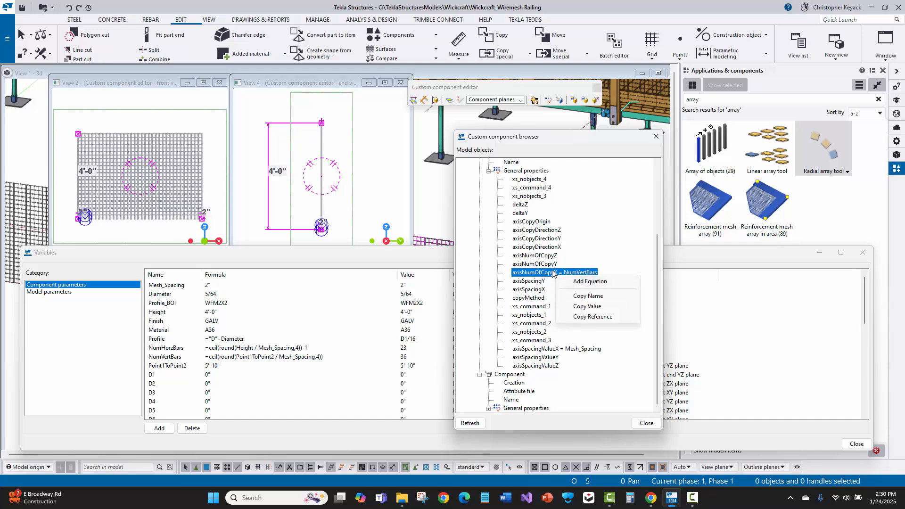
click(543, 275)
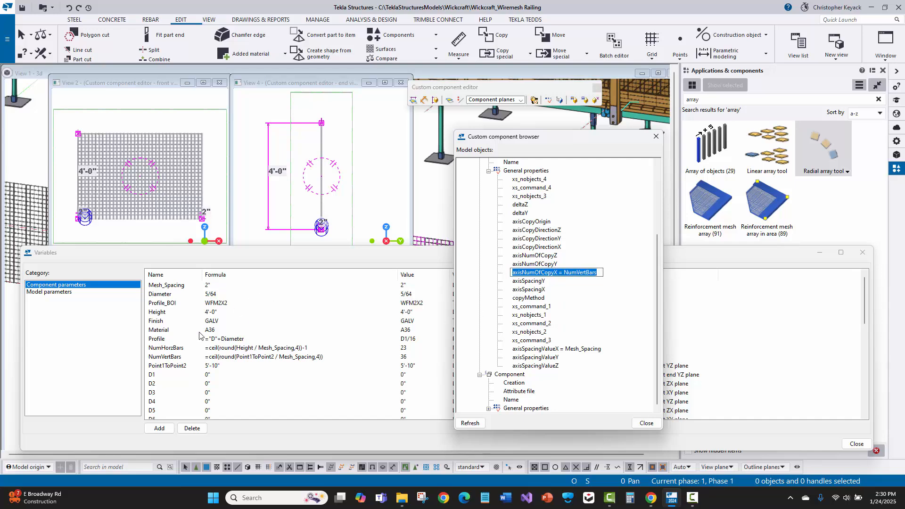
click(244, 255)
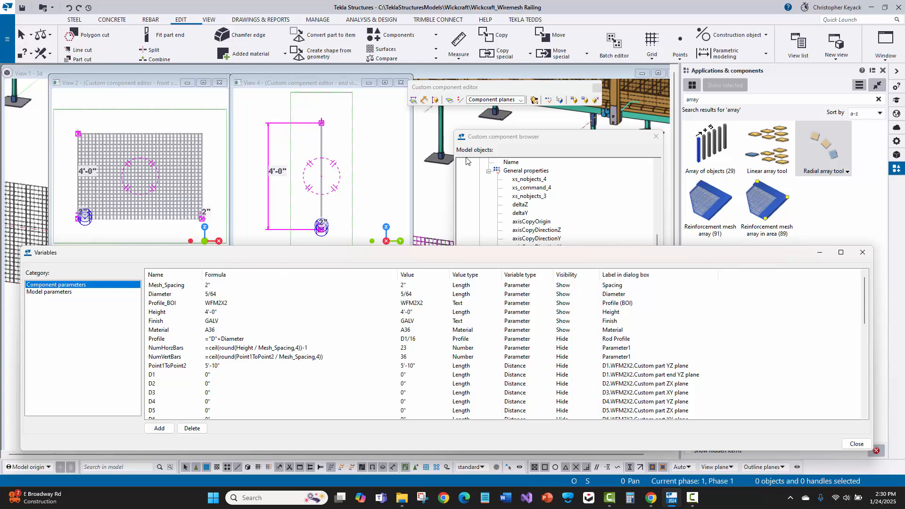
- Point out the axisSpacingValueX = Mesh_Spacing entry, then close the component browser and the variables
click(481, 137)
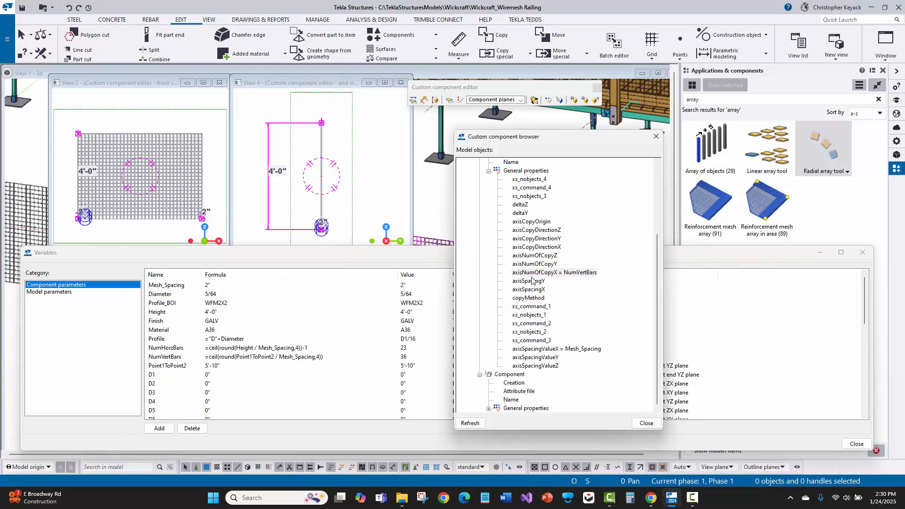
click(548, 349)
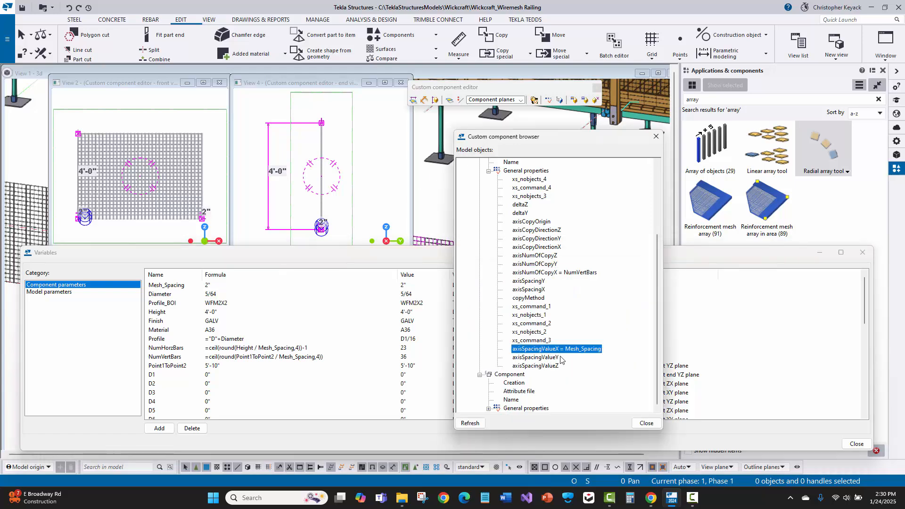
click(646, 424)
click(857, 444)
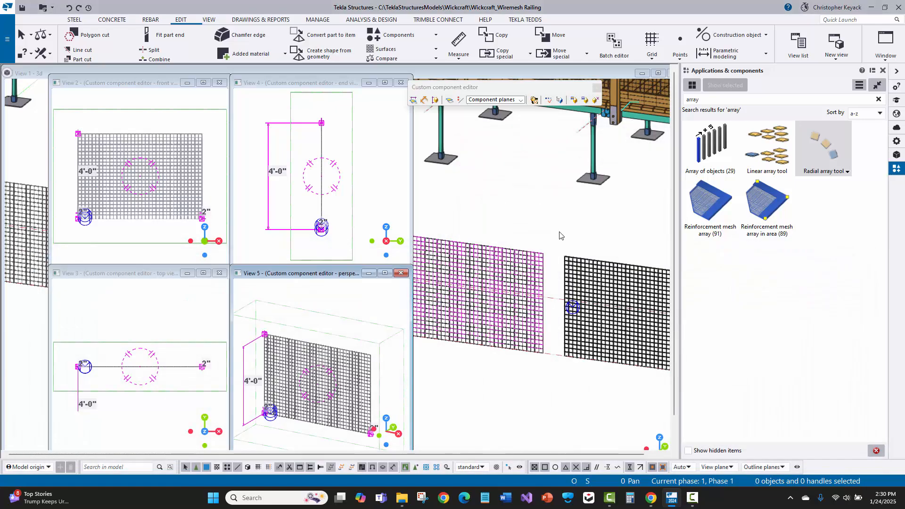
- Open the Wire Mesh v1.0 settings of the black mesh in the 3D model, review its parameters and cancel
scroll(491, 257, down, 5)
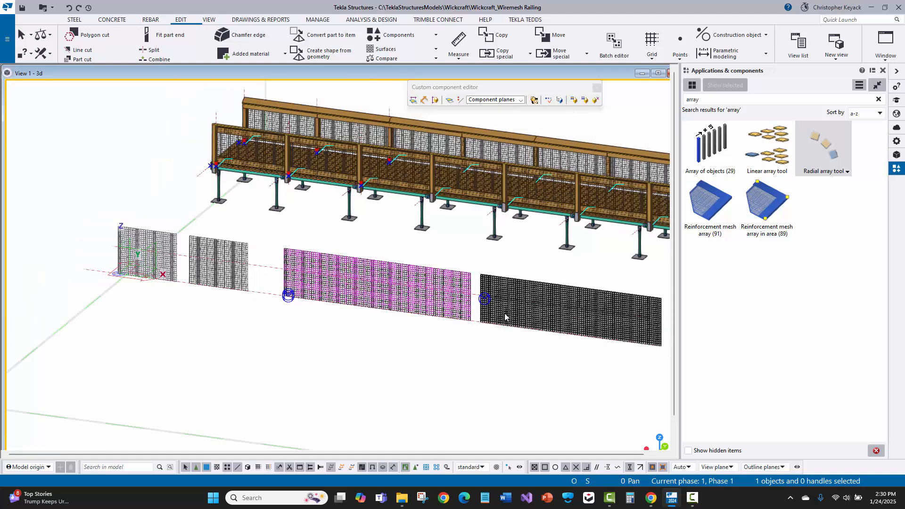
click(514, 315)
double_click(514, 315)
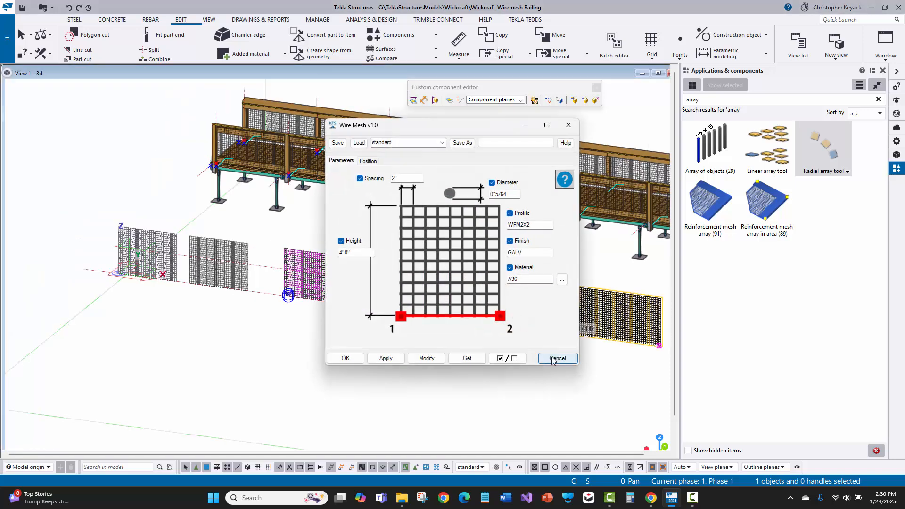
click(552, 359)
- Select and deselect the magenta wire mesh in the 3D model, comparing it with the black mesh and the full railing
scroll(519, 349, up, 1)
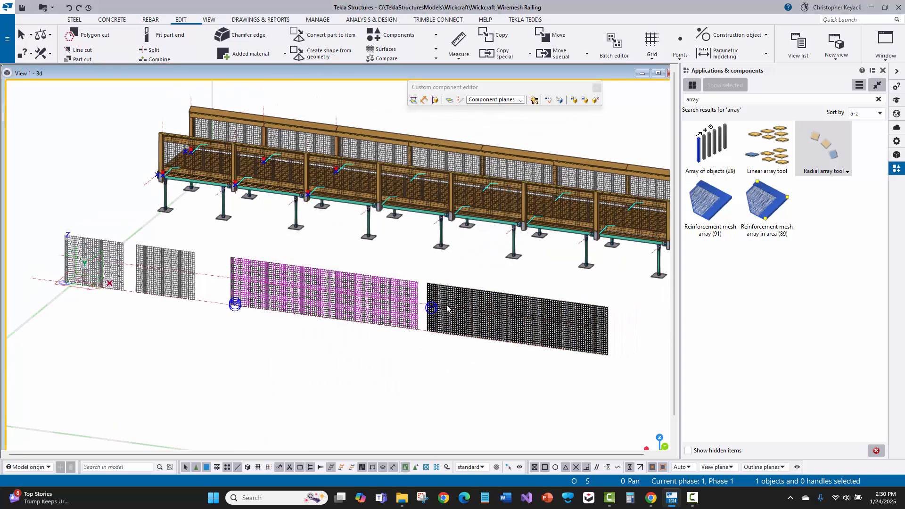
scroll(455, 308, up, 1)
middle_drag(457, 307, 430, 312)
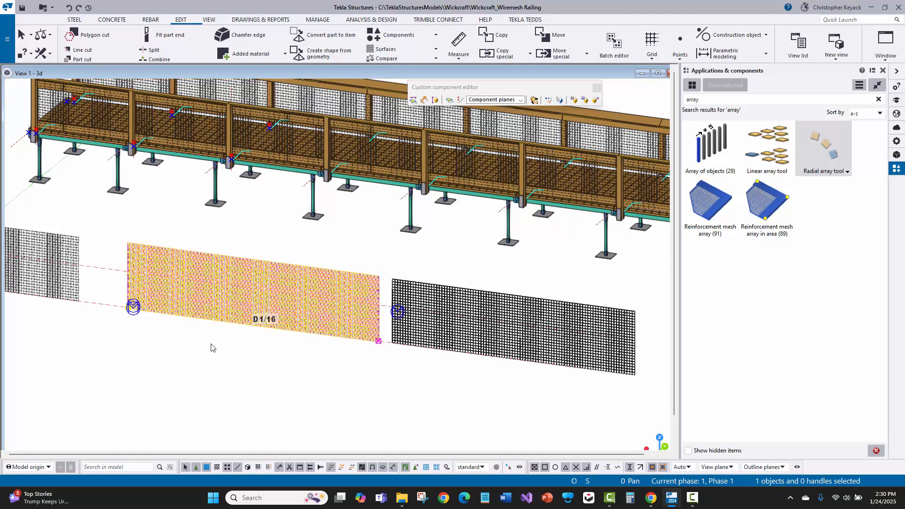
middle_drag(190, 341, 236, 353)
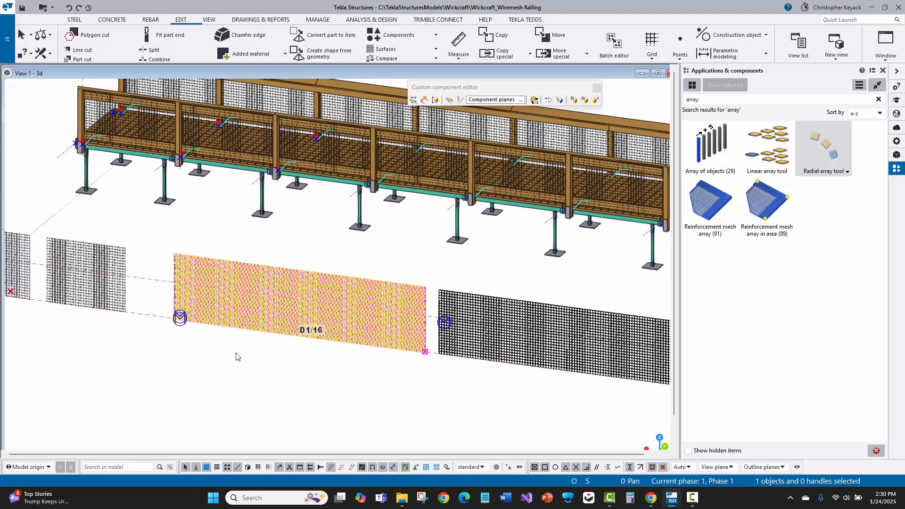
scroll(236, 353, down, 1)
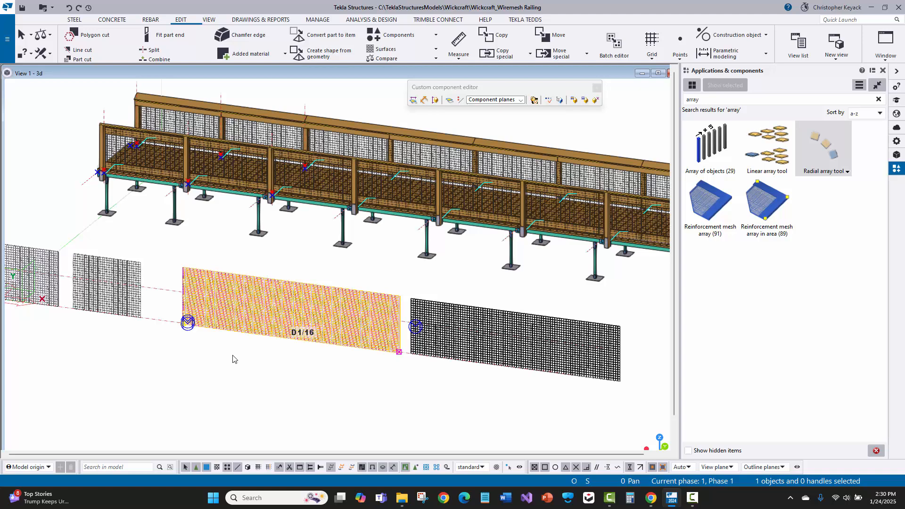
scroll(244, 357, down, 1)
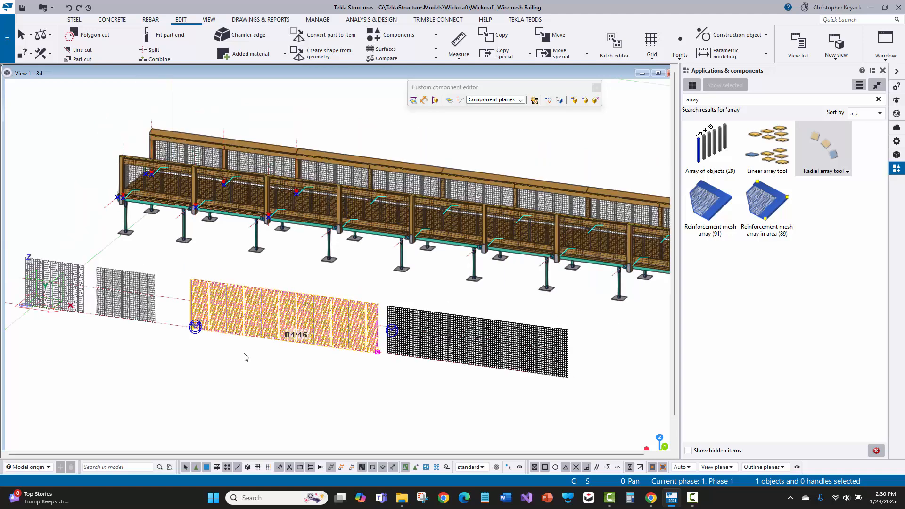
click(247, 373)
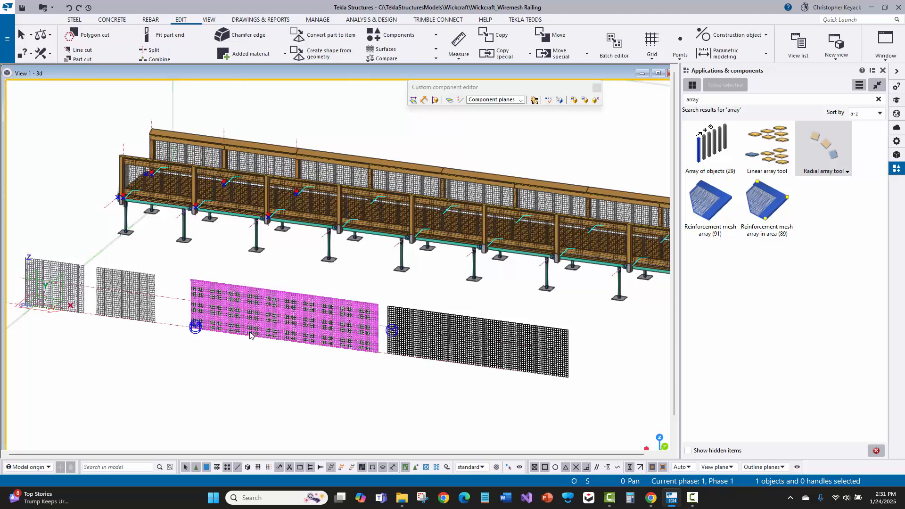
click(250, 336)
click(231, 359)
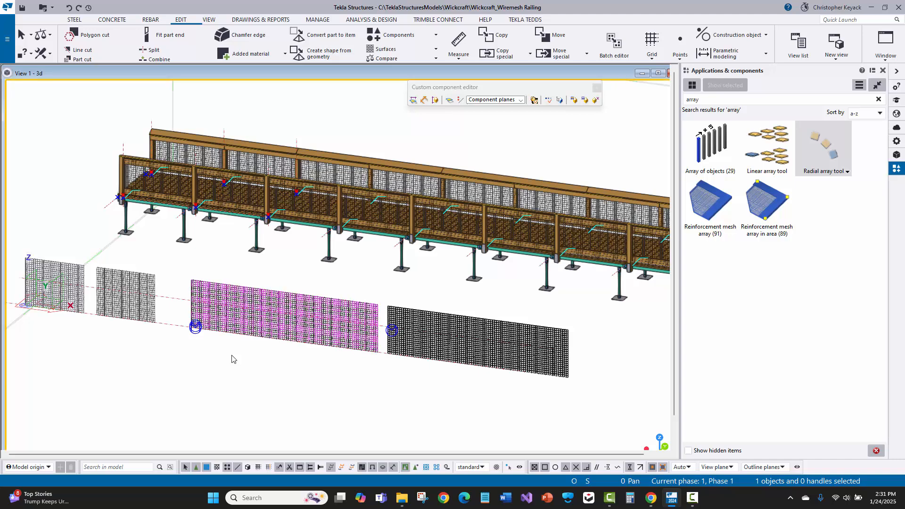
click(253, 324)
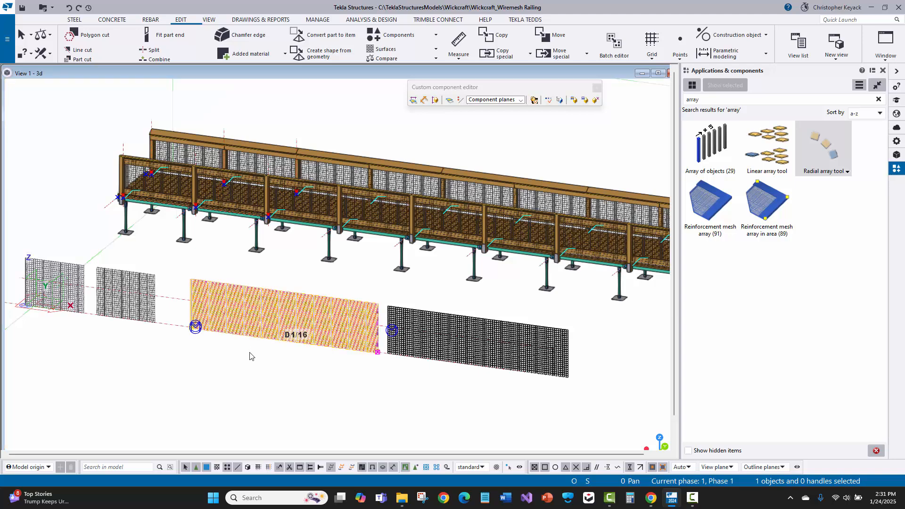
click(249, 355)
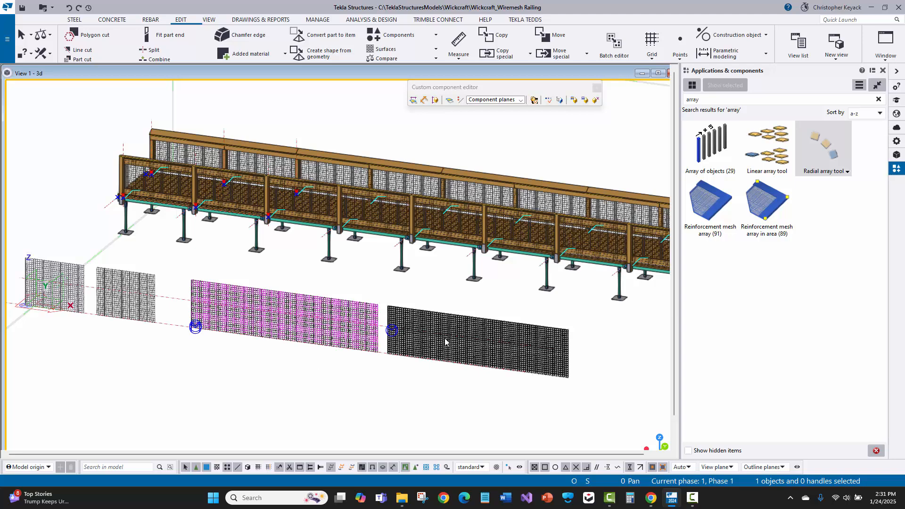
scroll(293, 376, down, 2)
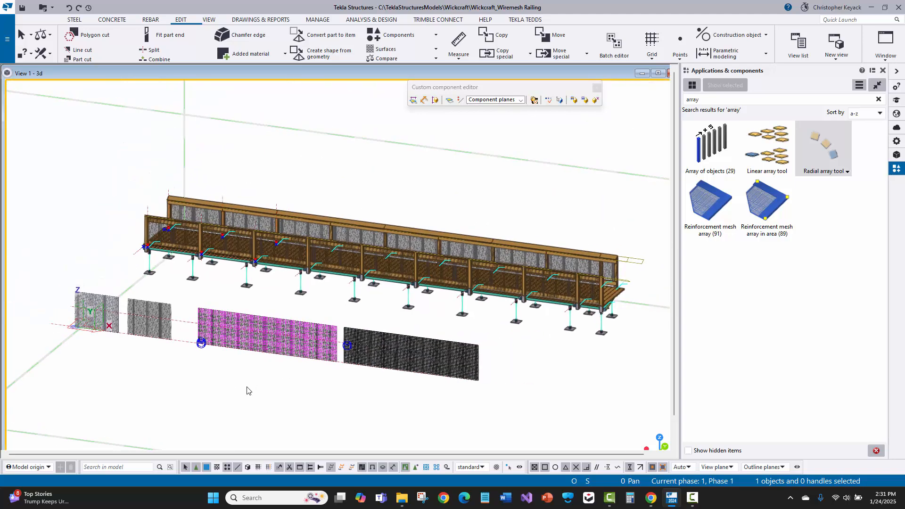
- Point out the two small grey mesh panels near the model origin one after the other for comparison
scroll(259, 386, up, 3)
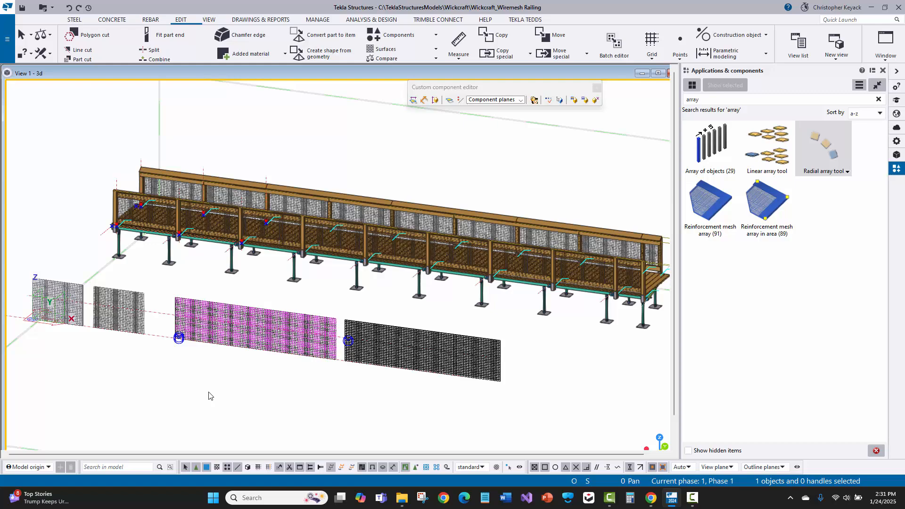
click(52, 301)
scroll(44, 301, up, 3)
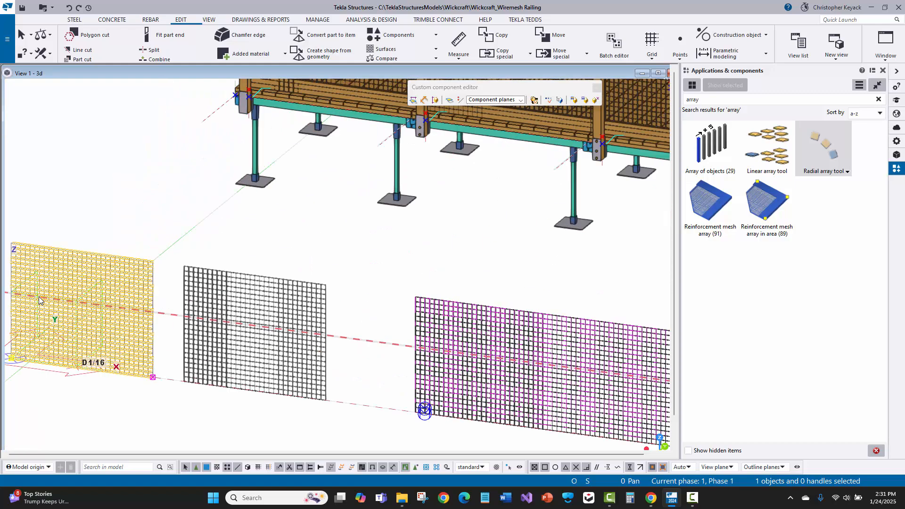
middle_drag(39, 301, 56, 290)
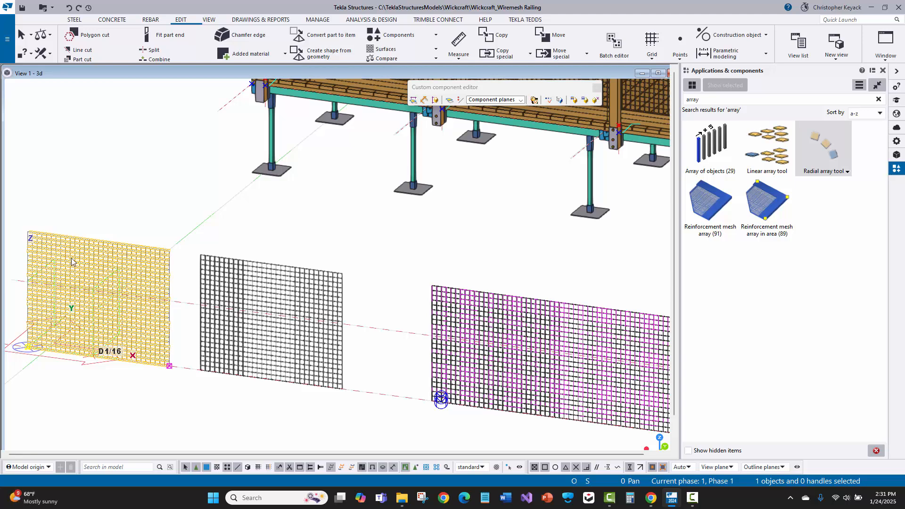
scroll(72, 262, down, 2)
click(174, 293)
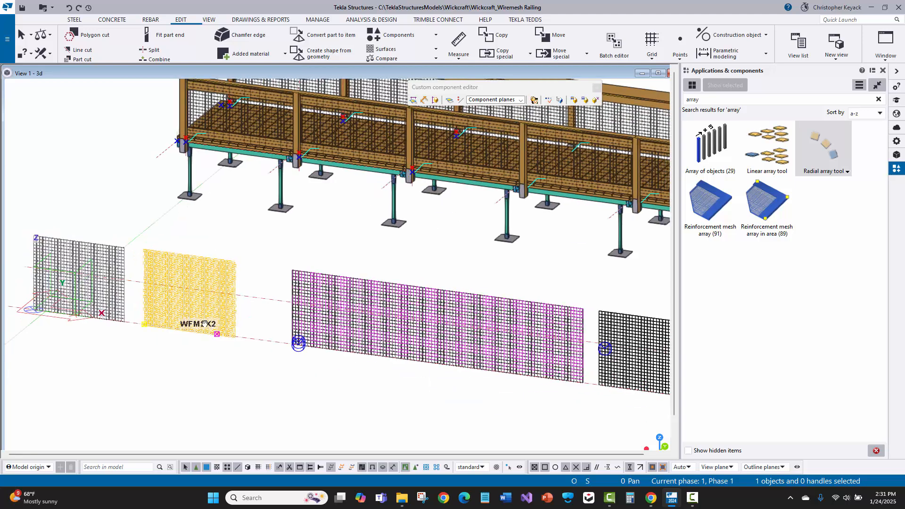
middle_drag(204, 324, 131, 278)
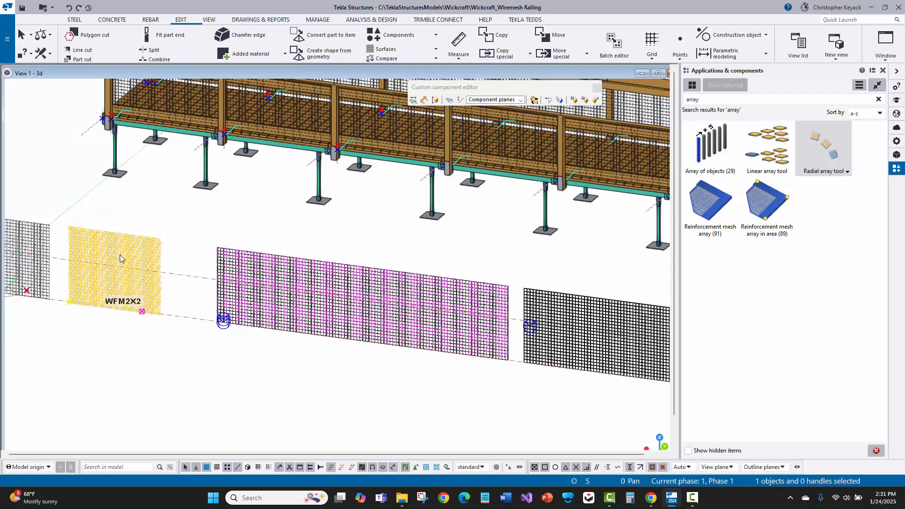
scroll(119, 258, down, 2)
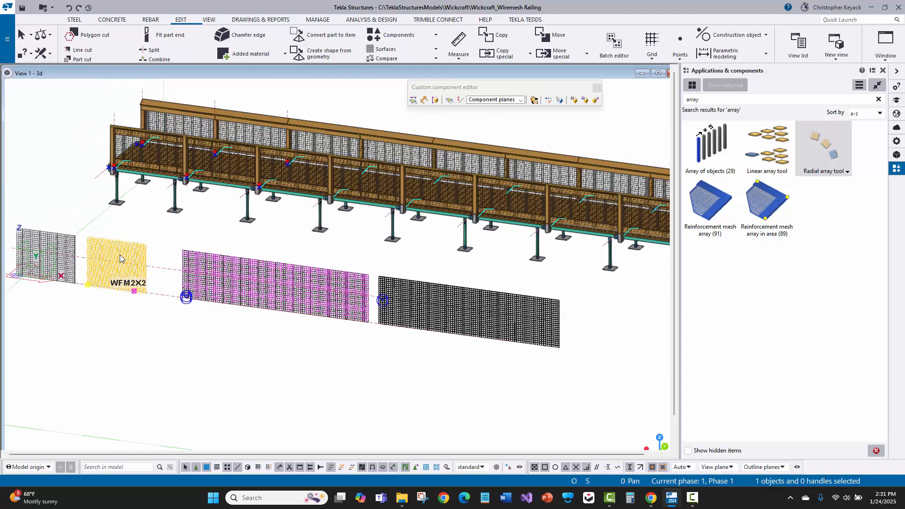
- Open the WC_Wire Frame Mesh settings of the magenta mesh, review its parameters and cancel
click(275, 284)
scroll(273, 283, up, 1)
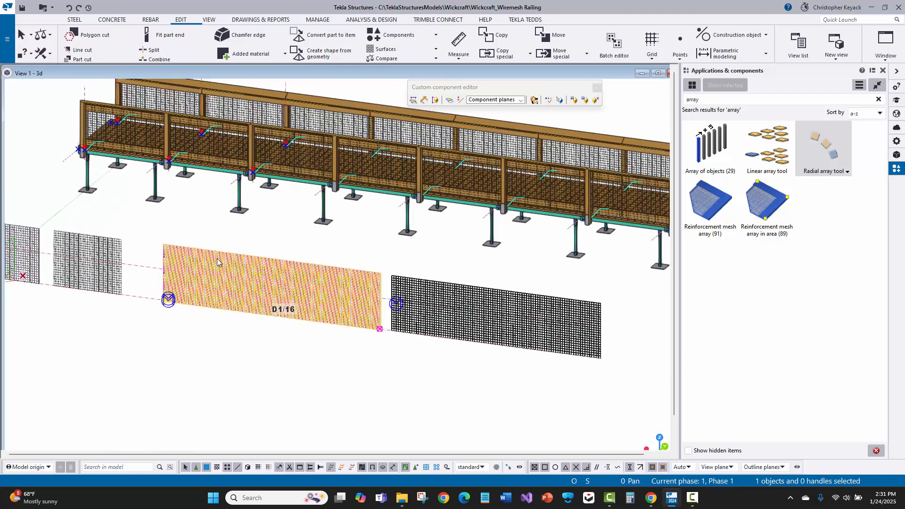
double_click(277, 284)
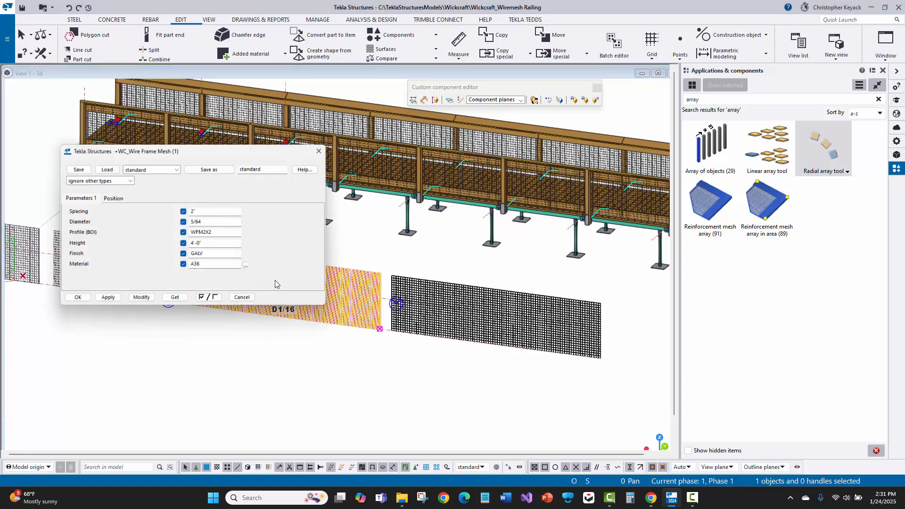
click(244, 303)
- Open the black mesh's Wire Mesh v1.0 settings, compare its illustrated parameters with the magenta mesh's and close with OK
double_click(423, 313)
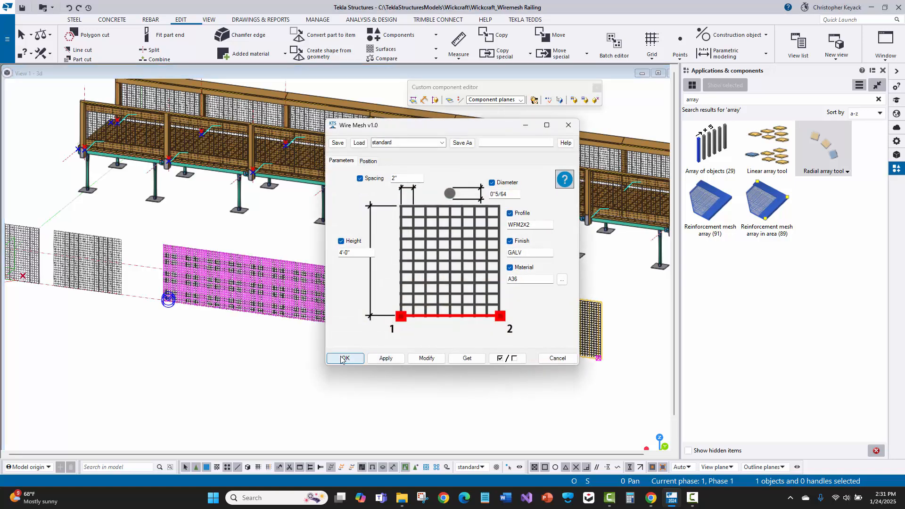
click(343, 358)
scroll(253, 376, down, 4)
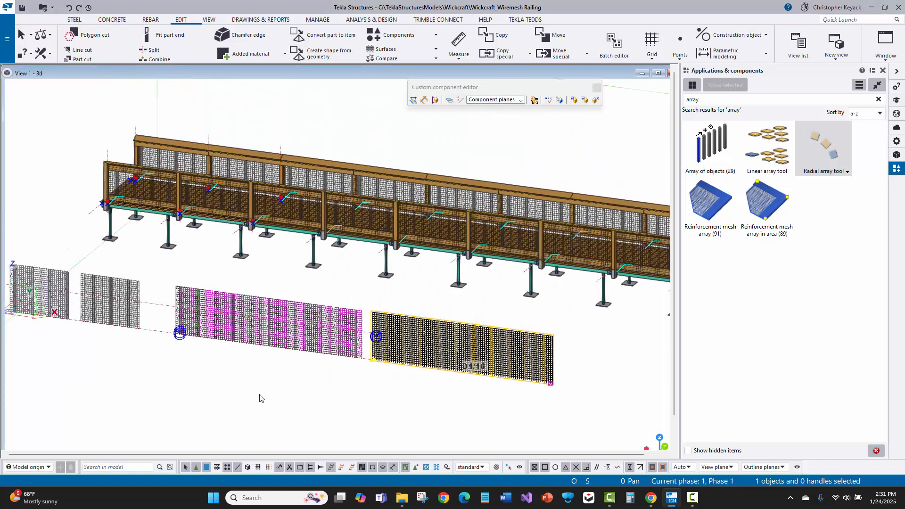